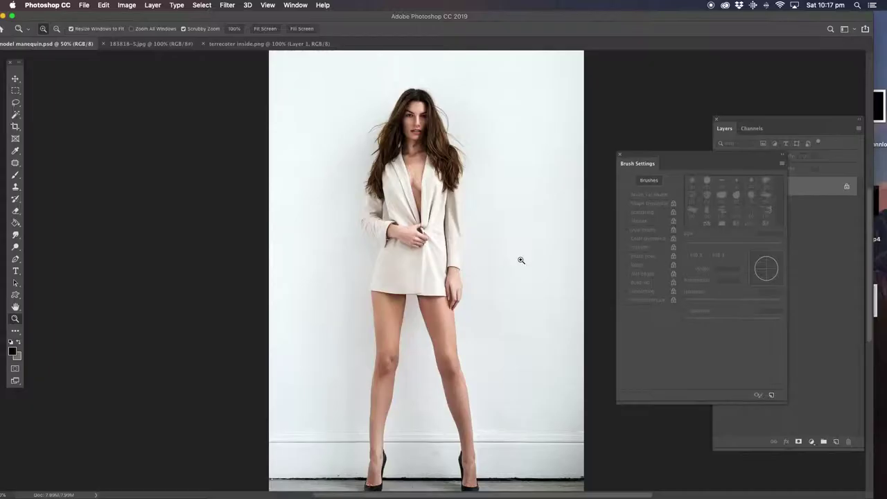
Duplicate the Background layer as Background copy.
{"action": "left_click", "coordinate": [780, 191]}
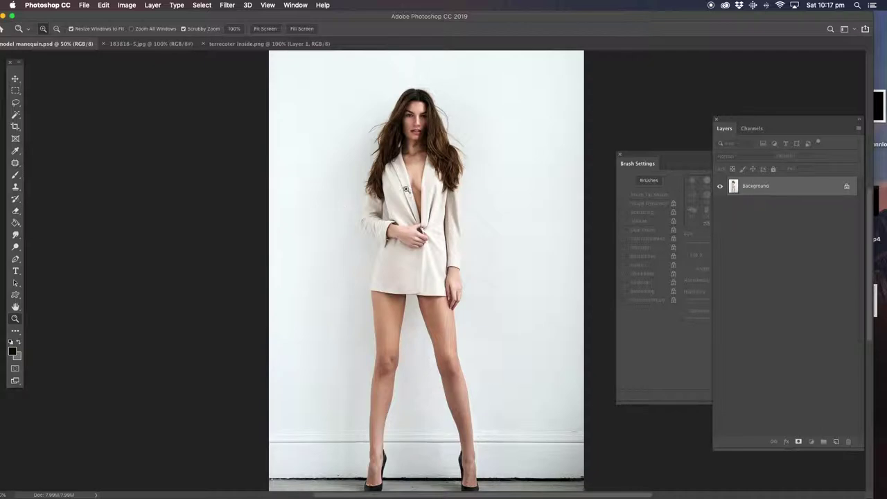
{"action": "right_click", "coordinate": [756, 190]}
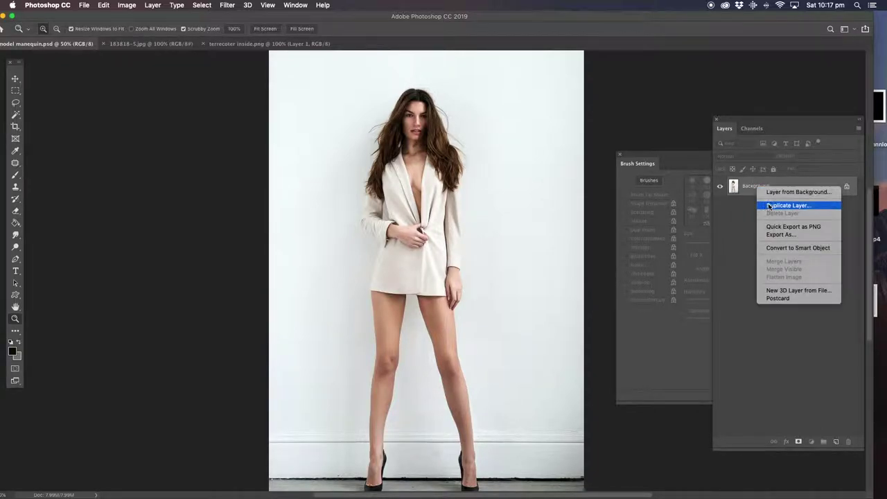
{"action": "left_click", "coordinate": [797, 204]}
{"action": "left_click", "coordinate": [519, 213]}
Zoom to 100% on the model's legs and heels, then view the terracotta dish image.
{"action": "left_click", "coordinate": [556, 208]}
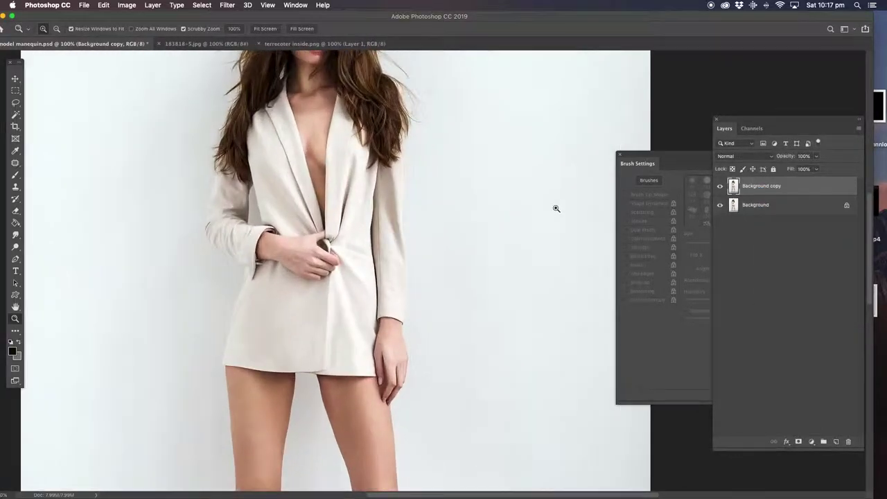
{"action": "scroll", "coordinate": [317, 367], "scroll_direction": "down", "scroll_amount": 10}
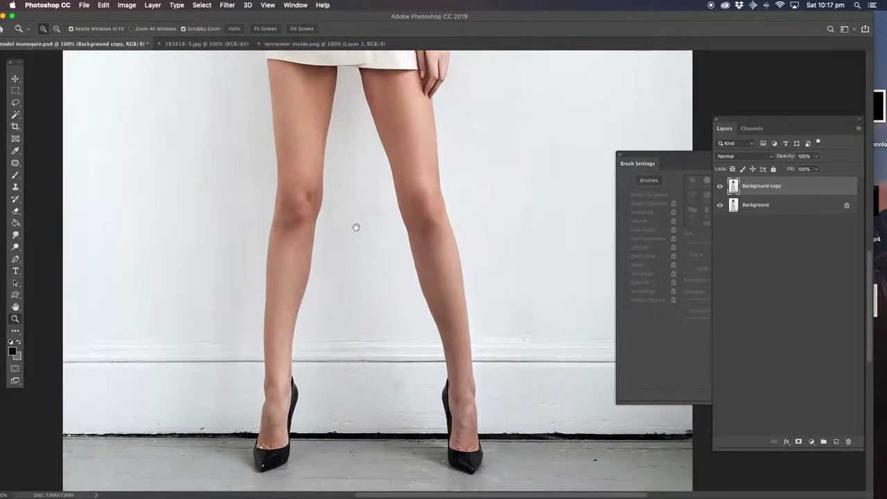
{"action": "left_click_drag", "start_coordinate": [354, 226], "coordinate": [355, 272]}
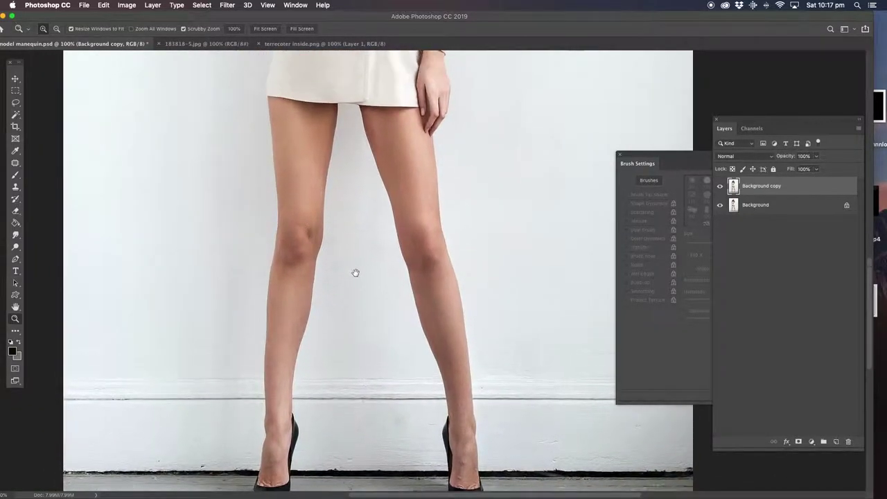
{"action": "left_click", "coordinate": [284, 43]}
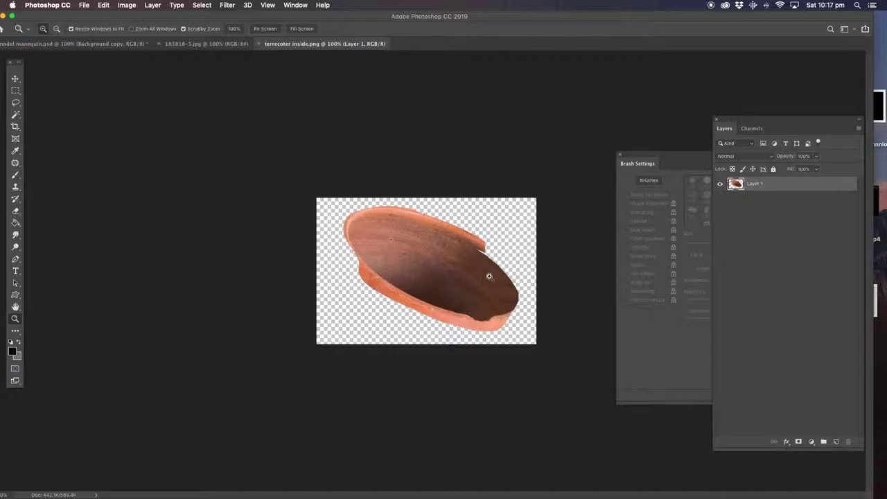
Look over the tripod stand and terracotta dish images, then return to model manequin.psd.
{"action": "left_click", "coordinate": [199, 46]}
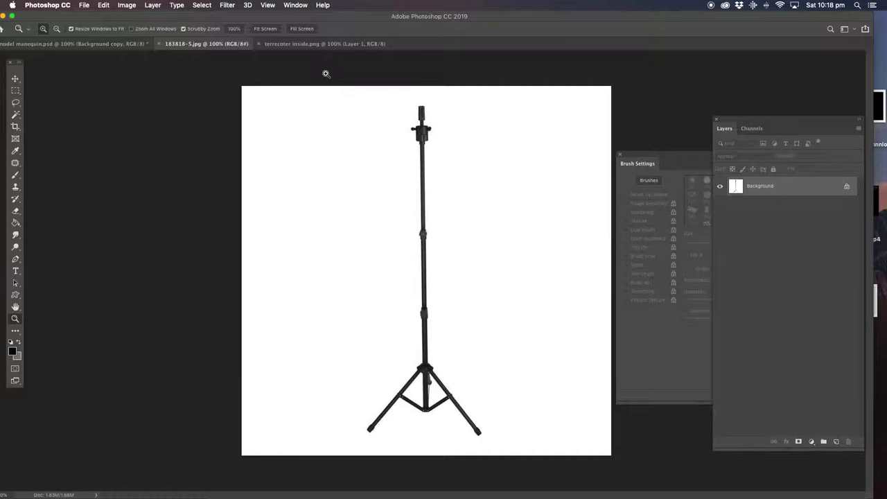
{"action": "left_click", "coordinate": [291, 44]}
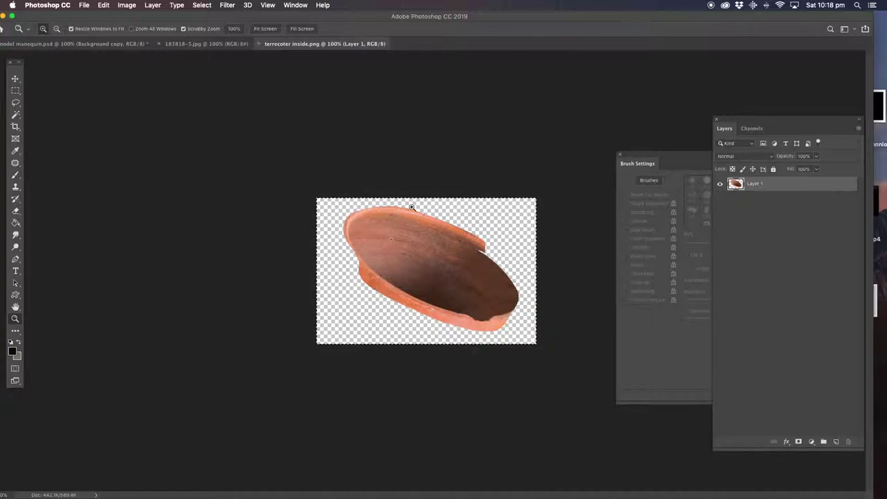
{"action": "left_click", "coordinate": [111, 45]}
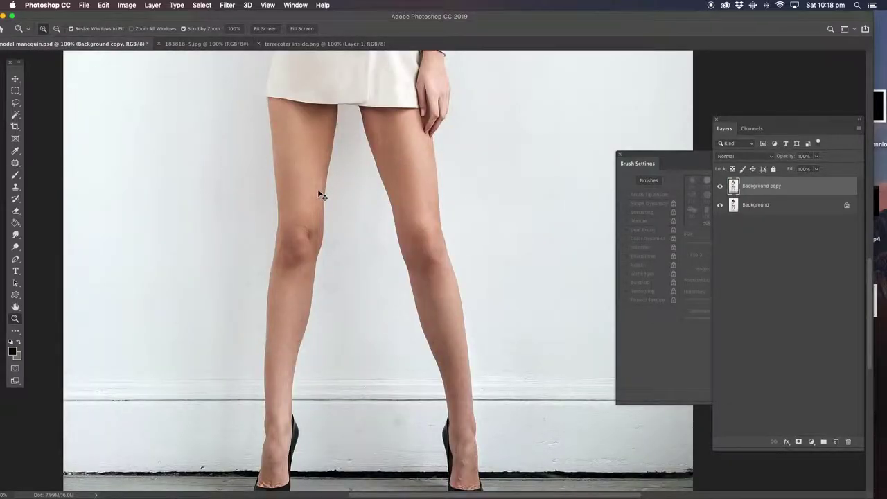
Bring the terracotta dish into the model photo, move it between the thighs and shrink it.
{"action": "left_click_drag", "start_coordinate": [320, 196], "coordinate": [319, 191]}
{"action": "key", "text": "v"}
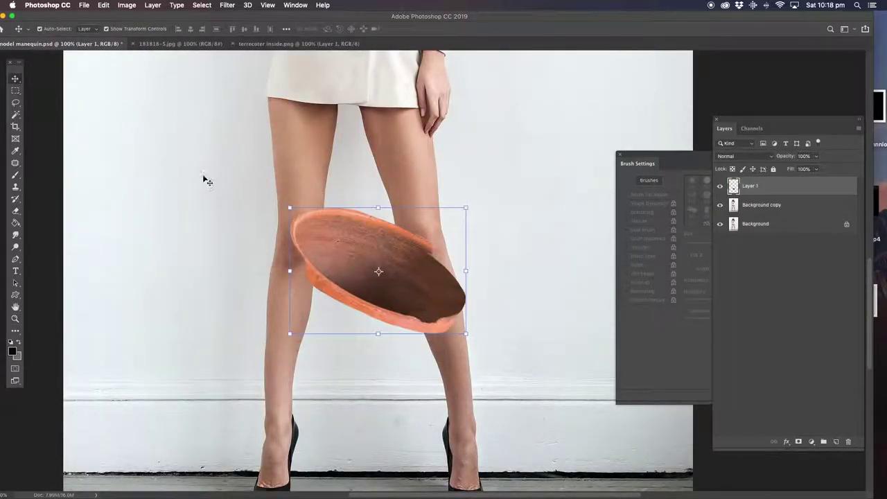
{"action": "left_click_drag", "start_coordinate": [339, 244], "coordinate": [284, 155]}
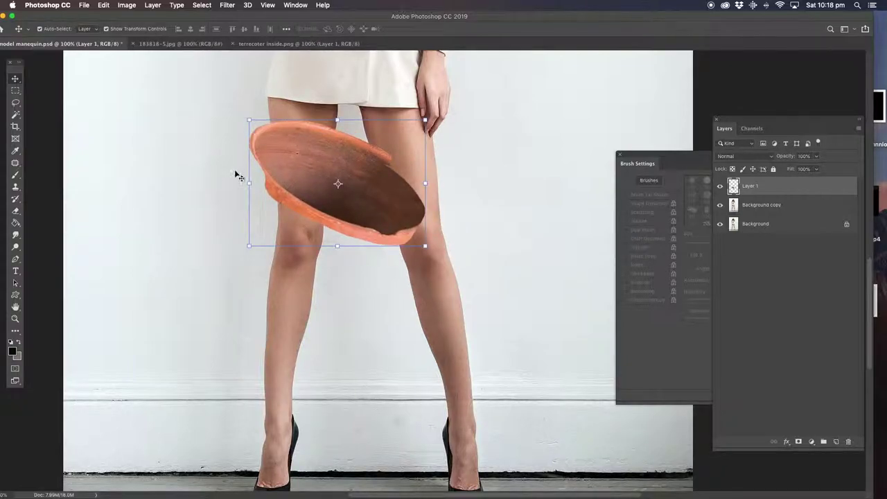
{"action": "left_click_drag", "start_coordinate": [248, 119], "coordinate": [250, 157]}
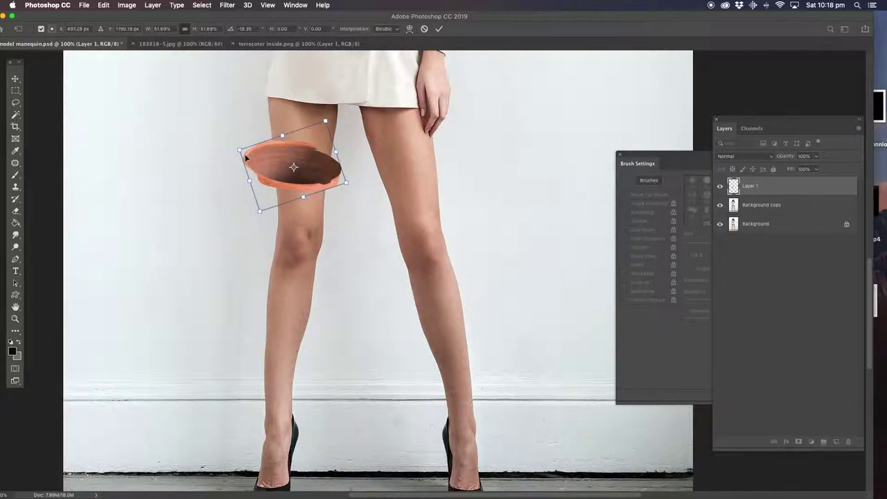
{"action": "left_click", "coordinate": [17, 106]}
{"action": "scroll", "coordinate": [330, 242], "scroll_direction": "down", "scroll_amount": 5}
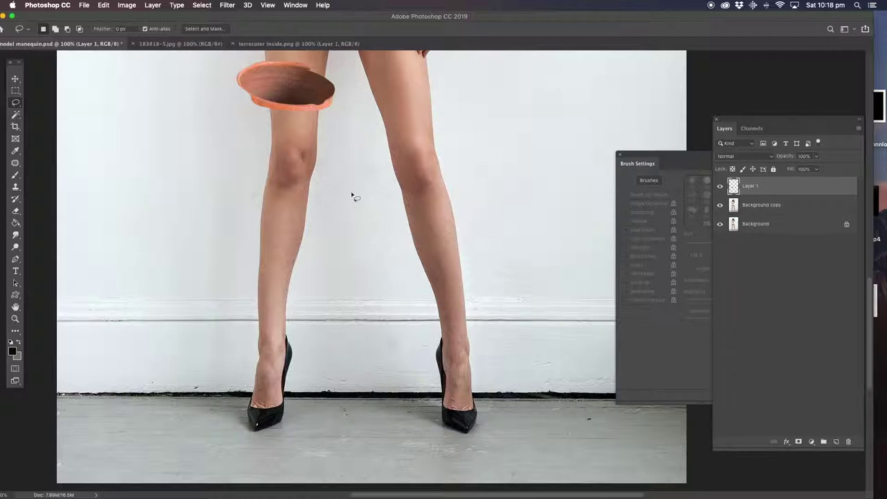
{"action": "scroll", "coordinate": [333, 205], "scroll_direction": "up", "scroll_amount": 3}
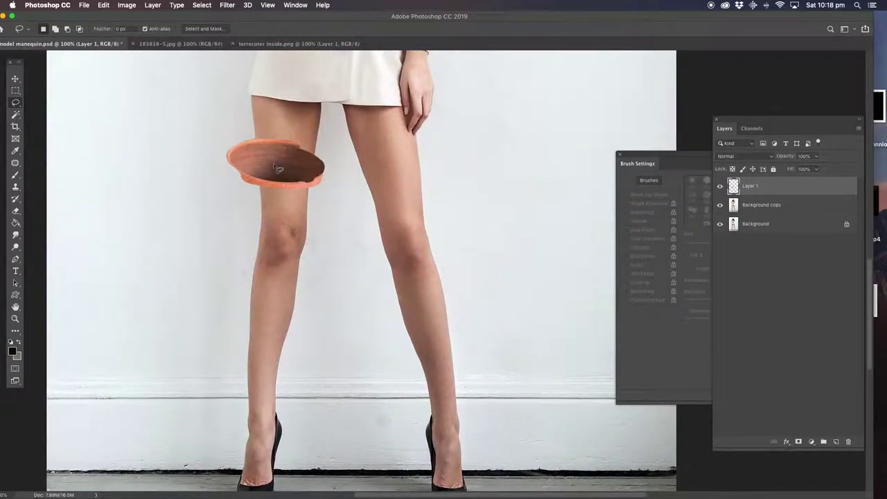
Fit the dish onto the left thigh at about 63% width and 70% height, then zoom to 200%.
{"action": "left_click", "coordinate": [15, 80]}
{"action": "left_click_drag", "start_coordinate": [263, 169], "coordinate": [241, 161]}
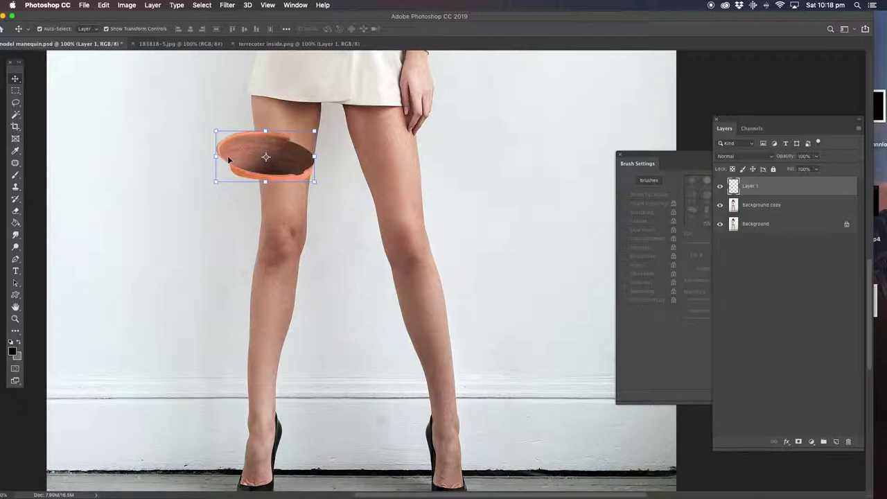
{"action": "left_click_drag", "start_coordinate": [216, 157], "coordinate": [253, 161]}
{"action": "left_click_drag", "start_coordinate": [283, 131], "coordinate": [266, 192]}
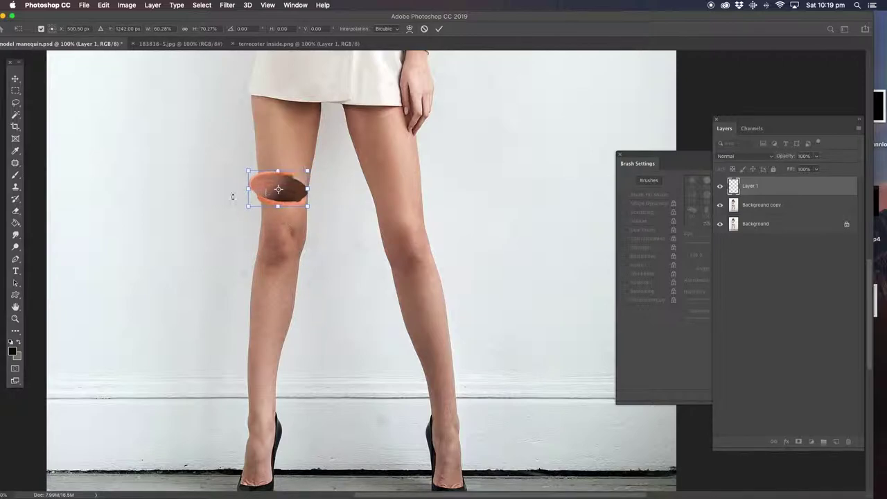
{"action": "left_click", "coordinate": [15, 319]}
{"action": "left_click", "coordinate": [277, 194]}
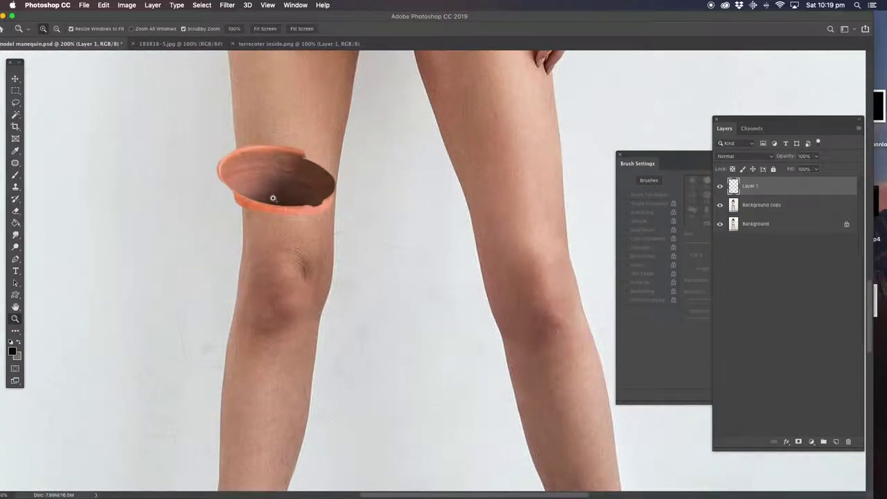
Fine-tune the dish's position on the thigh, nudging it one pixel left.
{"action": "left_click", "coordinate": [14, 78]}
{"action": "left_click_drag", "start_coordinate": [258, 173], "coordinate": [237, 181]}
{"action": "key", "text": "ctrl+t"}
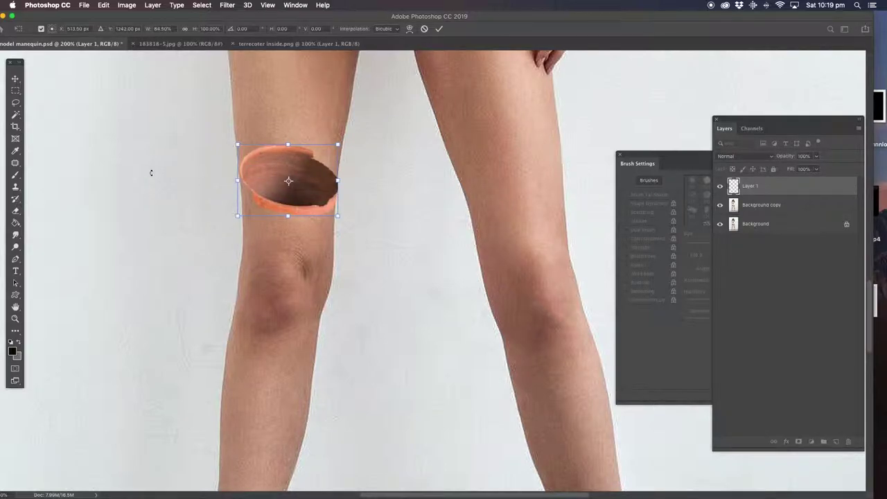
{"action": "left_click", "coordinate": [15, 102]}
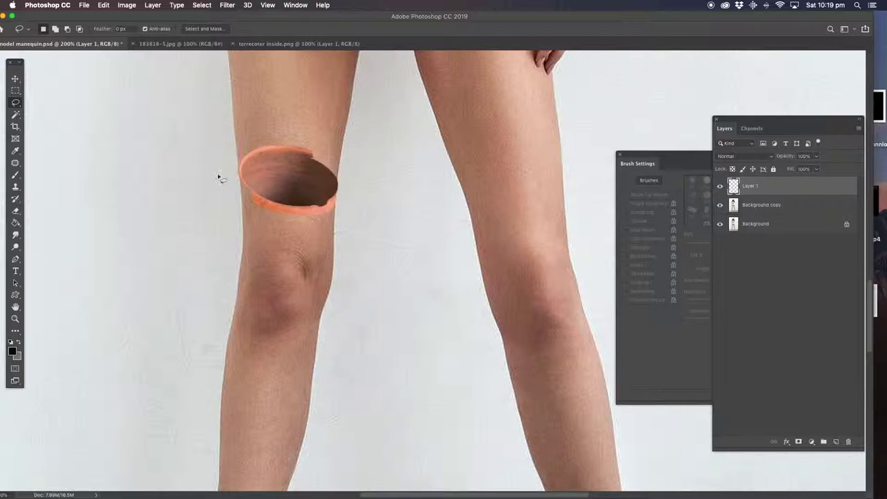
{"action": "left_click", "coordinate": [15, 79]}
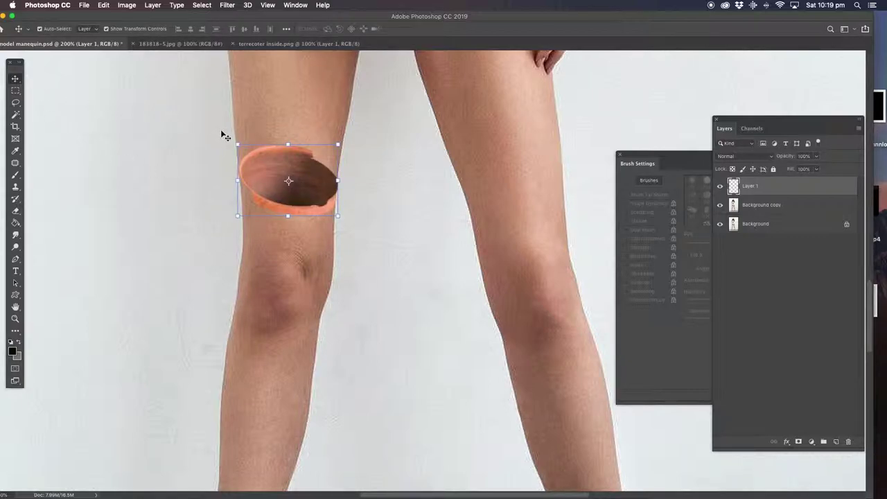
{"action": "key", "text": "Left"}
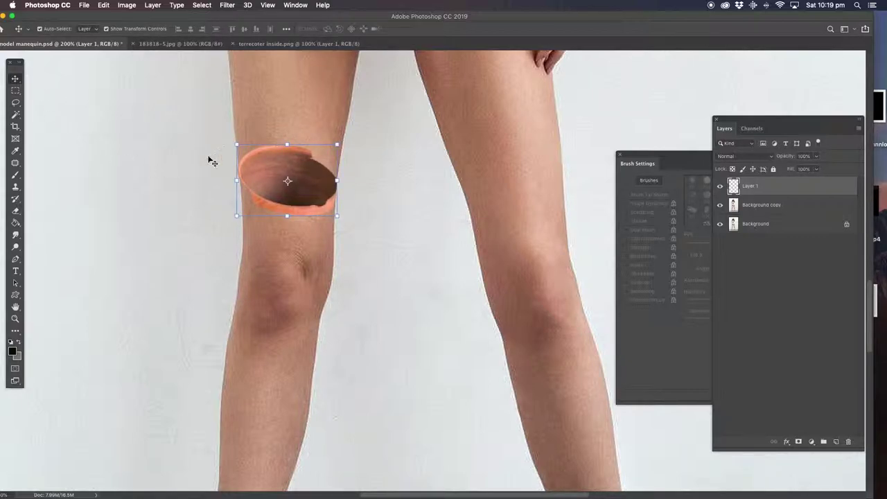
Take the Eraser and set its brush tip to erase the dish's lower rim.
{"action": "left_click", "coordinate": [15, 103]}
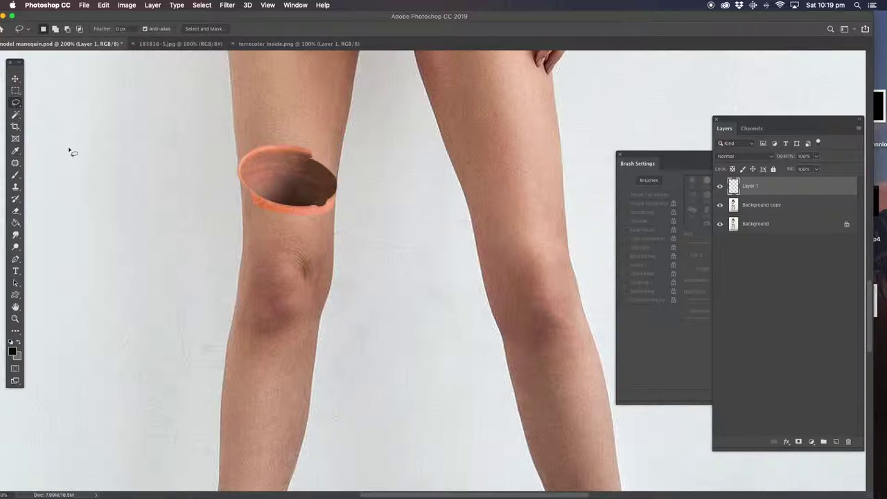
{"action": "left_click_drag", "start_coordinate": [16, 211], "coordinate": [50, 213]}
{"action": "left_click", "coordinate": [660, 313]}
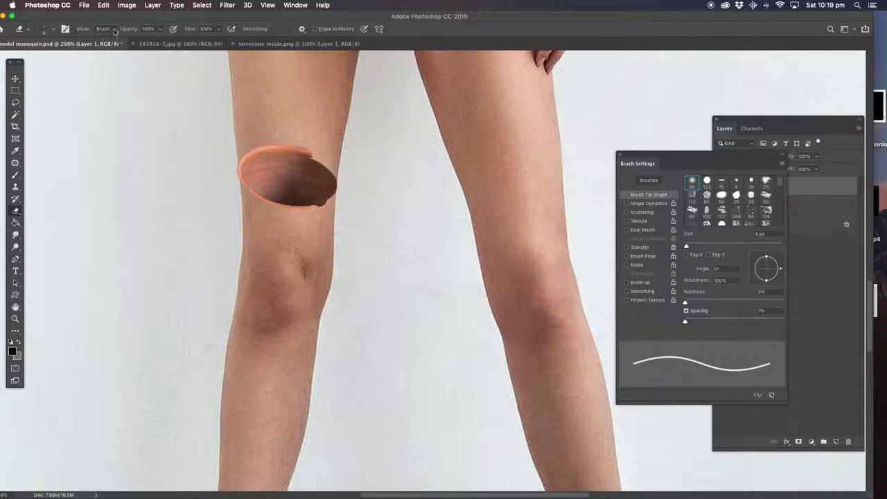
Apply Curves to the dish, raising the midtones and lowering the highlight point to 237.
{"action": "left_click", "coordinate": [130, 7]}
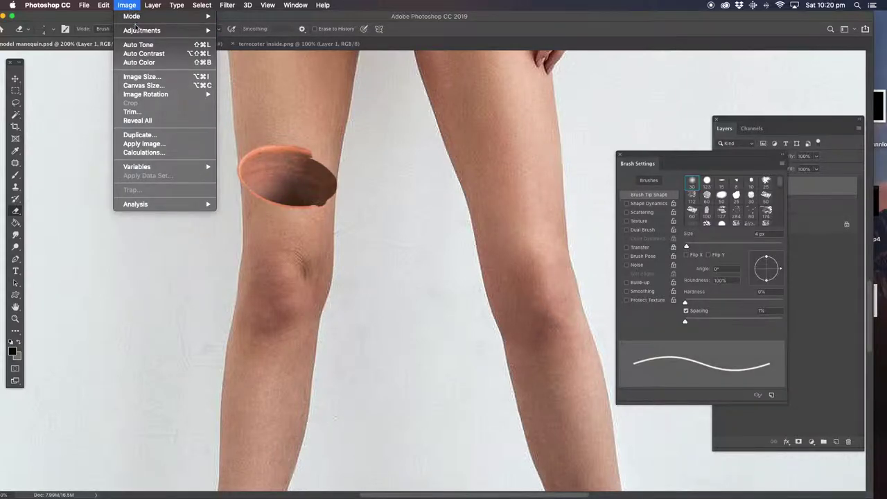
{"action": "mouse_move", "coordinate": [139, 32]}
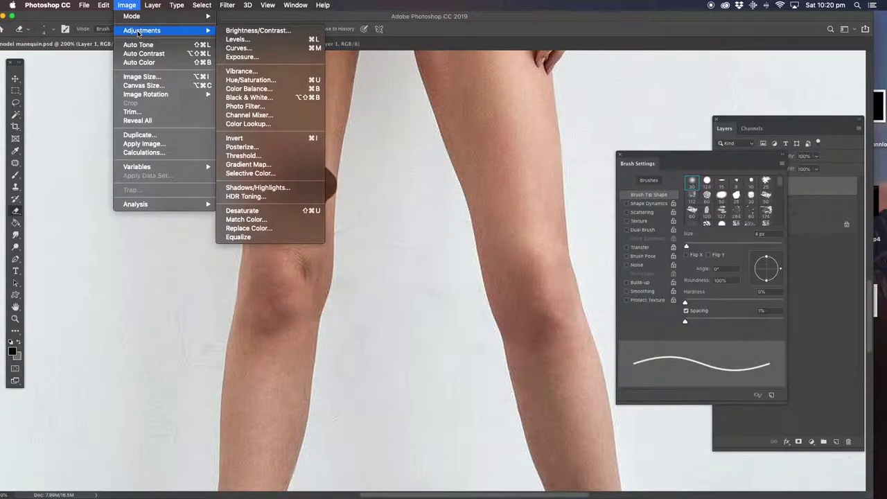
{"action": "left_click", "coordinate": [239, 48]}
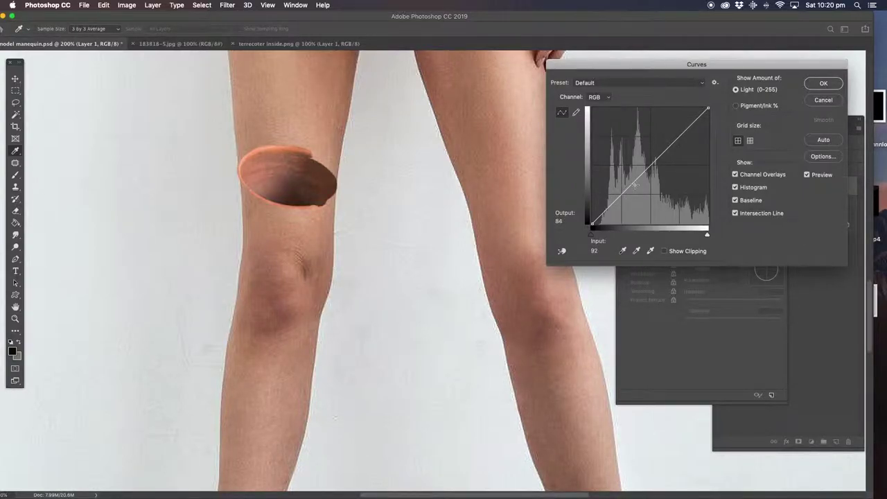
{"action": "left_click_drag", "start_coordinate": [625, 190], "coordinate": [623, 184]}
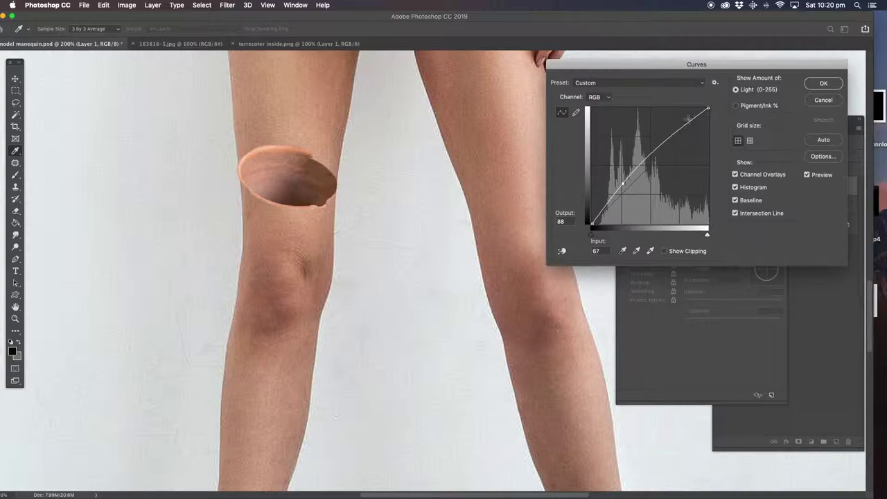
{"action": "left_click_drag", "start_coordinate": [708, 108], "coordinate": [706, 118]}
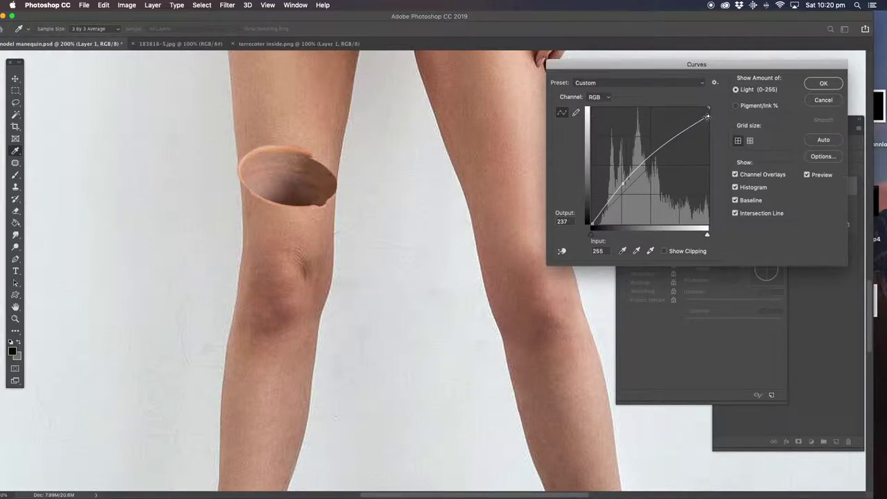
{"action": "left_click", "coordinate": [824, 83]}
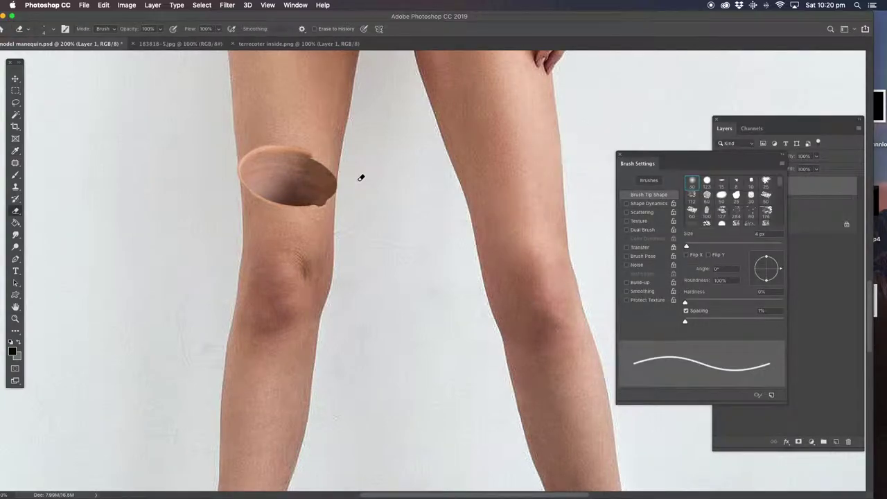
On the Background copy layer, lasso the thigh stretch just above the dish.
{"action": "left_click", "coordinate": [828, 288]}
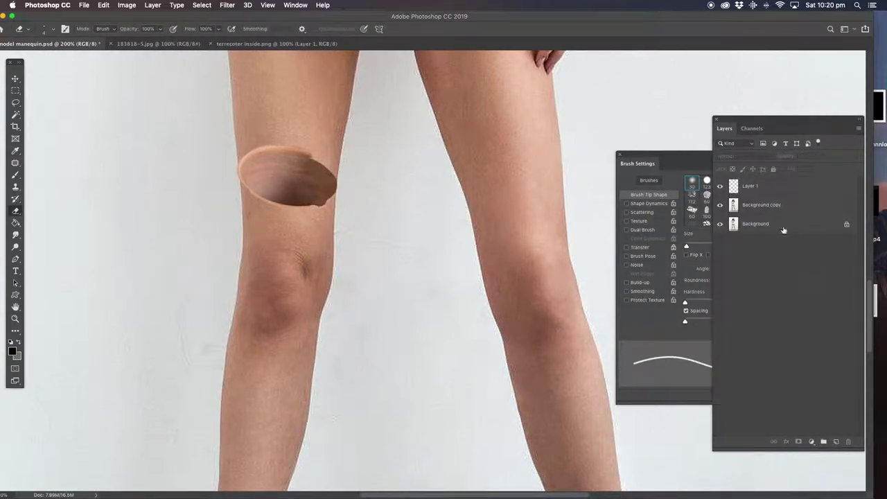
{"action": "left_click", "coordinate": [759, 205]}
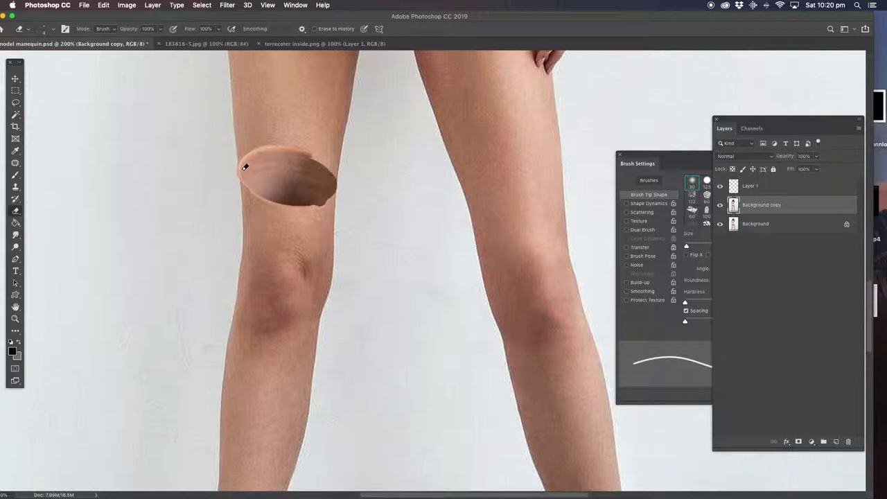
{"action": "scroll", "coordinate": [244, 173], "scroll_direction": "up", "scroll_amount": 3}
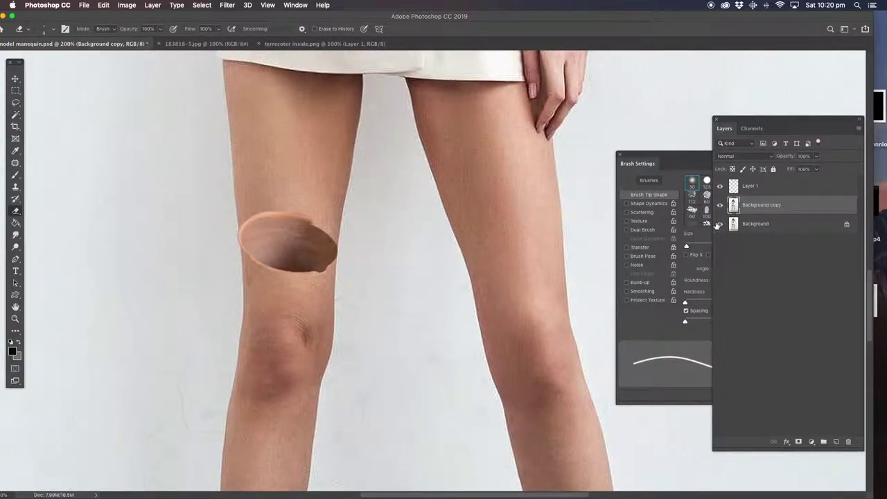
{"action": "left_click", "coordinate": [16, 102]}
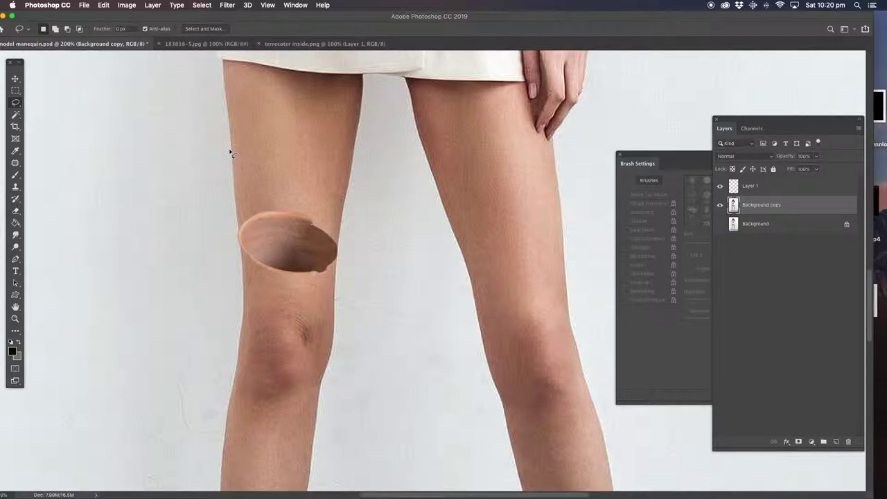
{"action": "mouse_move", "coordinate": [229, 153]}
{"action": "left_mouse_down"}
{"action": "mouse_move", "coordinate": [247, 170]}
{"action": "mouse_move", "coordinate": [280, 177]}
{"action": "mouse_move", "coordinate": [346, 168]}
{"action": "mouse_move", "coordinate": [359, 157]}
{"action": "mouse_move", "coordinate": [350, 254]}
{"action": "mouse_move", "coordinate": [247, 250]}
{"action": "mouse_move", "coordinate": [231, 237]}
{"action": "mouse_move", "coordinate": [211, 153]}
{"action": "left_mouse_up"}
{"action": "key", "text": "s"}
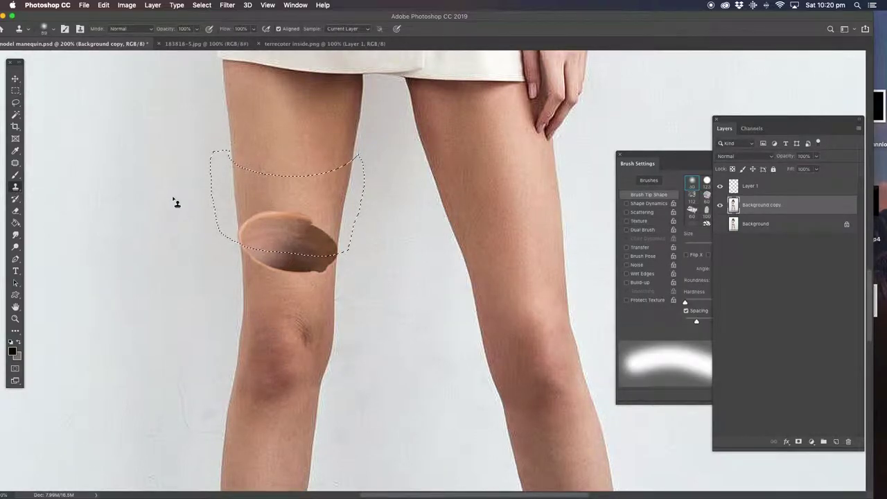
Set up the Clone Stamp with 1% brush spacing after undoing a test patch.
{"action": "right_click", "coordinate": [15, 187]}
{"action": "left_click", "coordinate": [59, 187]}
{"action": "left_click", "coordinate": [193, 197], "text": "alt"}
{"action": "left_click", "coordinate": [225, 207]}
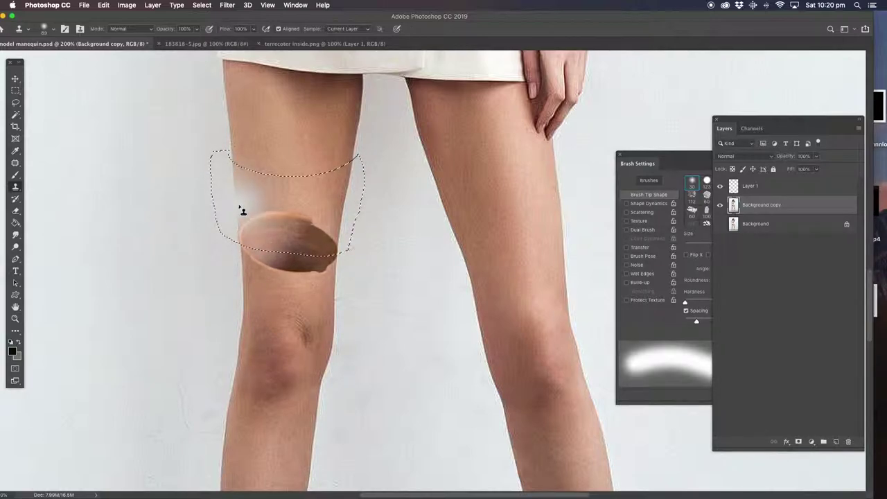
{"action": "key", "text": "super+z"}
{"action": "left_click", "coordinate": [673, 325]}
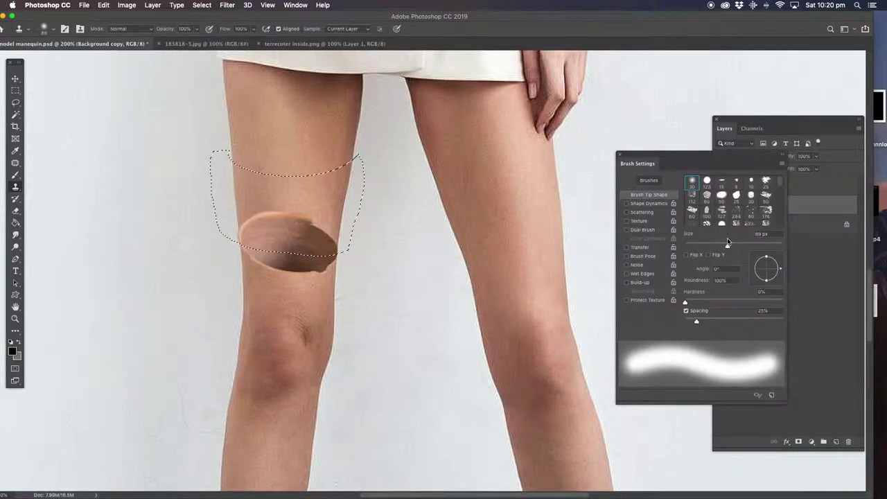
{"action": "left_click_drag", "start_coordinate": [696, 323], "coordinate": [656, 322]}
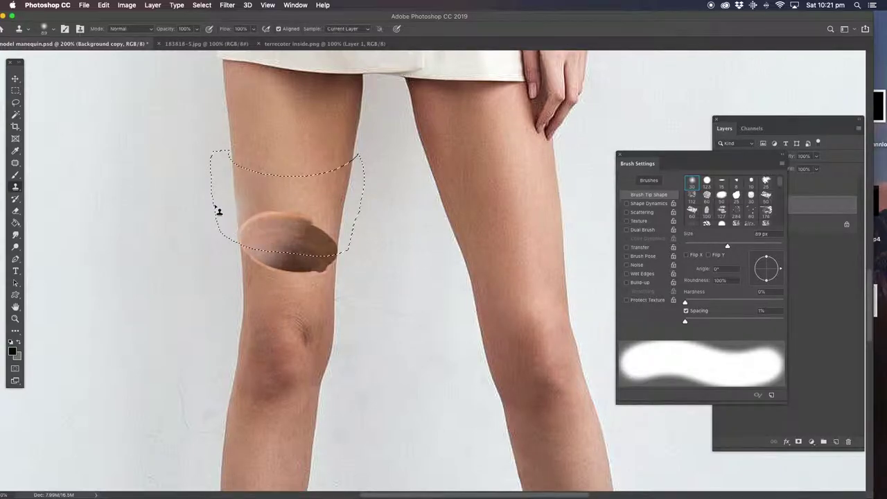
Clone wall over the selected thigh, shrink the brush to 56 px, and deselect.
{"action": "mouse_move", "coordinate": [235, 206]}
{"action": "left_mouse_down"}
{"action": "mouse_move", "coordinate": [233, 170]}
{"action": "mouse_move", "coordinate": [265, 198]}
{"action": "mouse_move", "coordinate": [237, 222]}
{"action": "mouse_move", "coordinate": [271, 199]}
{"action": "left_mouse_up"}
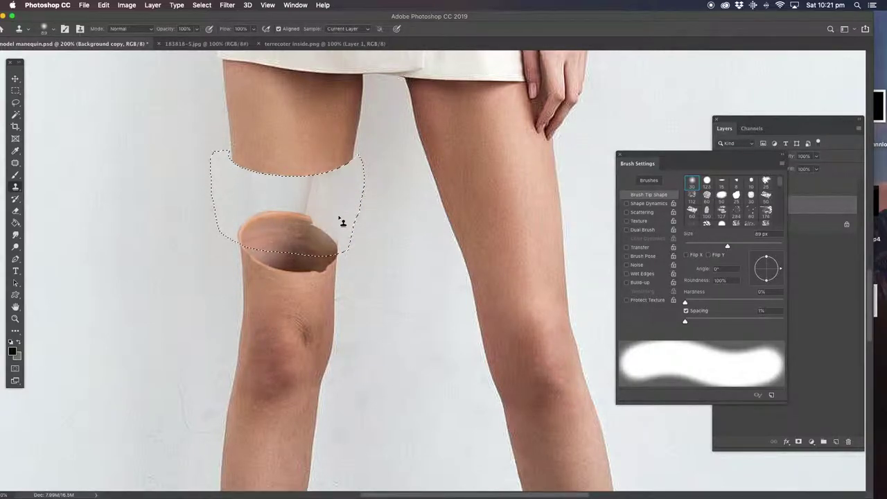
{"action": "mouse_move", "coordinate": [333, 234]}
{"action": "left_mouse_down"}
{"action": "mouse_move", "coordinate": [313, 198]}
{"action": "mouse_move", "coordinate": [352, 208]}
{"action": "mouse_move", "coordinate": [375, 227]}
{"action": "mouse_move", "coordinate": [326, 205]}
{"action": "mouse_move", "coordinate": [327, 196]}
{"action": "mouse_move", "coordinate": [254, 231]}
{"action": "left_mouse_up"}
{"action": "key", "text": "super+z"}
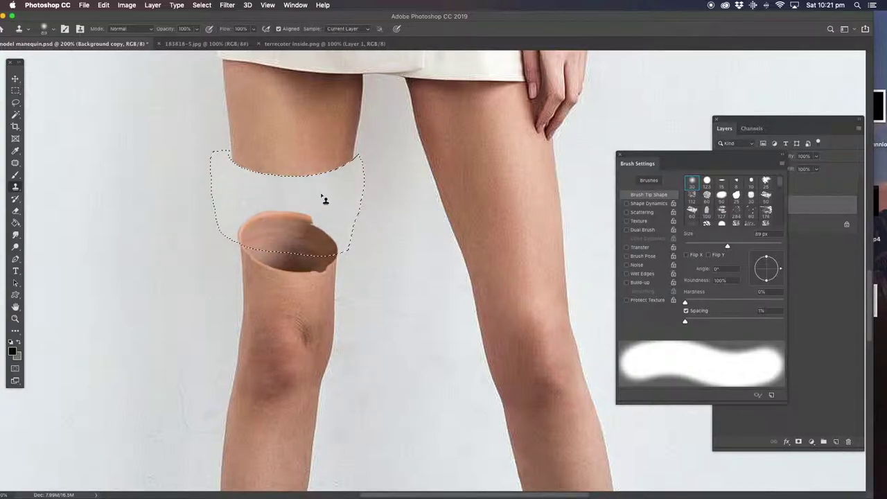
{"action": "key", "text": "super+z"}
{"action": "key", "text": "super+z"}
{"action": "left_click_drag", "start_coordinate": [727, 247], "coordinate": [711, 247]}
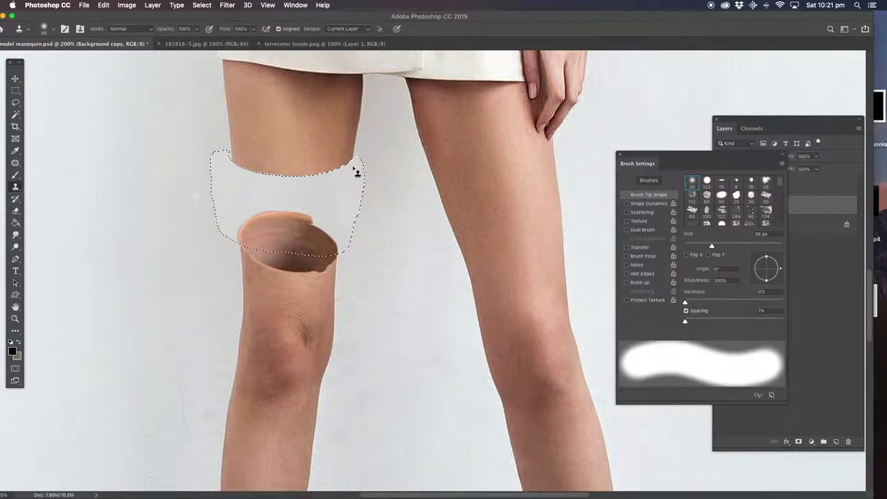
{"action": "left_click", "coordinate": [18, 104]}
{"action": "left_click", "coordinate": [84, 118]}
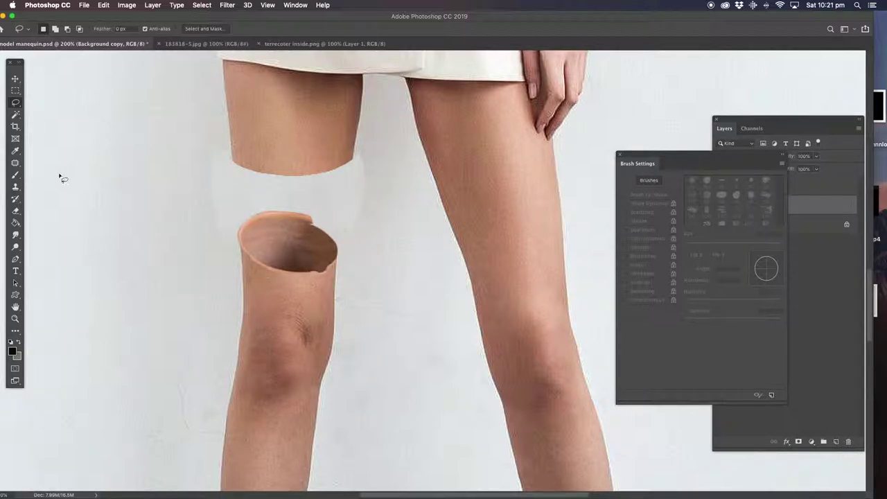
Patch the pale gap beside the cut thigh with nearby wall texture.
{"action": "left_click", "coordinate": [15, 163]}
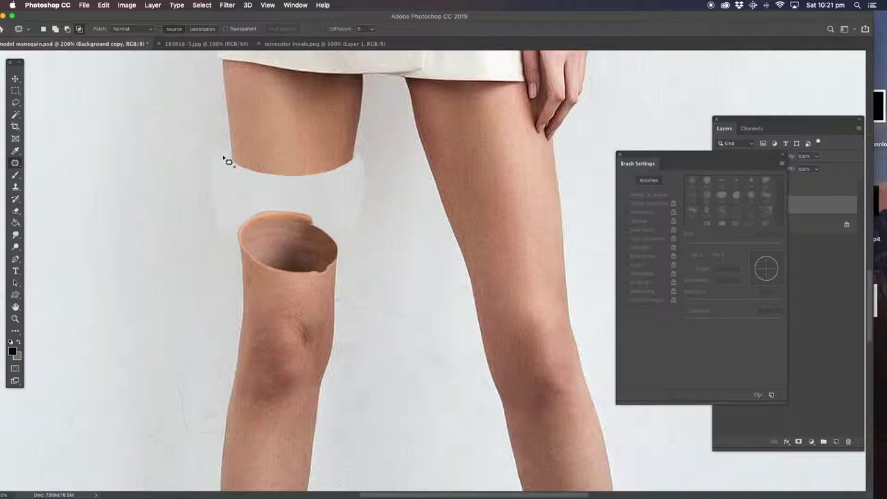
{"action": "mouse_move", "coordinate": [224, 147]}
{"action": "left_mouse_down"}
{"action": "mouse_move", "coordinate": [198, 204]}
{"action": "mouse_move", "coordinate": [212, 249]}
{"action": "mouse_move", "coordinate": [232, 238]}
{"action": "mouse_move", "coordinate": [224, 240]}
{"action": "left_mouse_up"}
{"action": "mouse_move", "coordinate": [217, 199]}
{"action": "left_mouse_down"}
{"action": "mouse_move", "coordinate": [187, 210]}
{"action": "mouse_move", "coordinate": [192, 207]}
{"action": "left_mouse_up"}
{"action": "left_click", "coordinate": [246, 189]}
{"action": "mouse_move", "coordinate": [361, 149]}
{"action": "left_mouse_down"}
{"action": "mouse_move", "coordinate": [349, 231]}
{"action": "mouse_move", "coordinate": [366, 204]}
{"action": "mouse_move", "coordinate": [389, 237]}
{"action": "left_mouse_up"}
{"action": "left_click", "coordinate": [385, 198]}
{"action": "mouse_move", "coordinate": [370, 164]}
{"action": "left_mouse_down"}
{"action": "mouse_move", "coordinate": [390, 204]}
{"action": "mouse_move", "coordinate": [395, 187]}
{"action": "left_mouse_up"}
{"action": "left_click", "coordinate": [396, 188]}
Zoom out to check the whole figure, then zoom back in on the legs.
{"action": "left_click", "coordinate": [15, 318]}
{"action": "left_click", "coordinate": [340, 278], "text": "alt"}
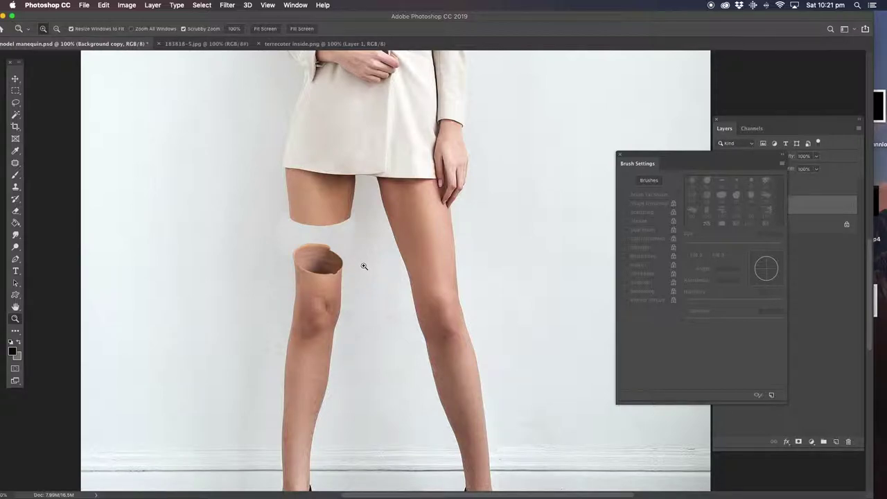
{"action": "left_click", "coordinate": [364, 266]}
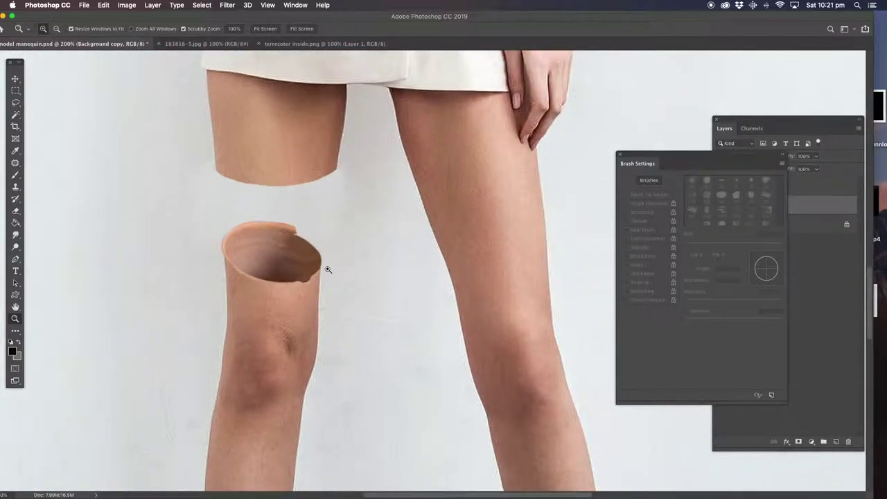
{"action": "left_click", "coordinate": [802, 239]}
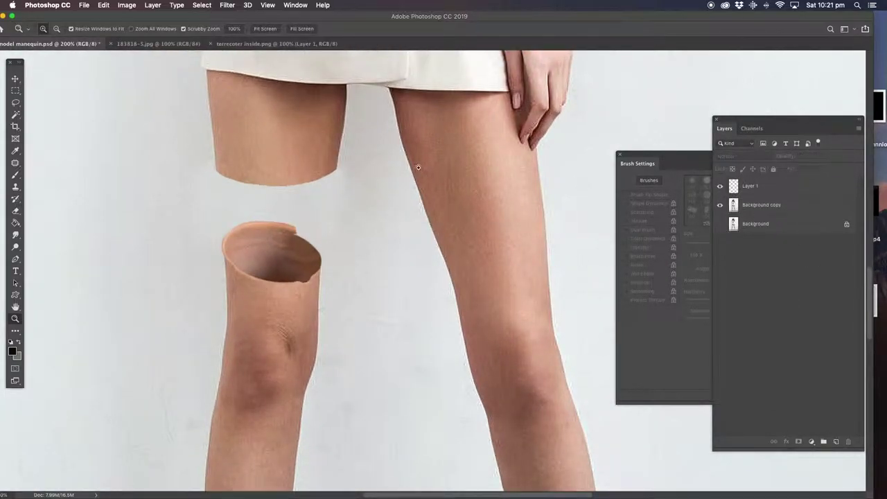
{"action": "left_click", "coordinate": [152, 5]}
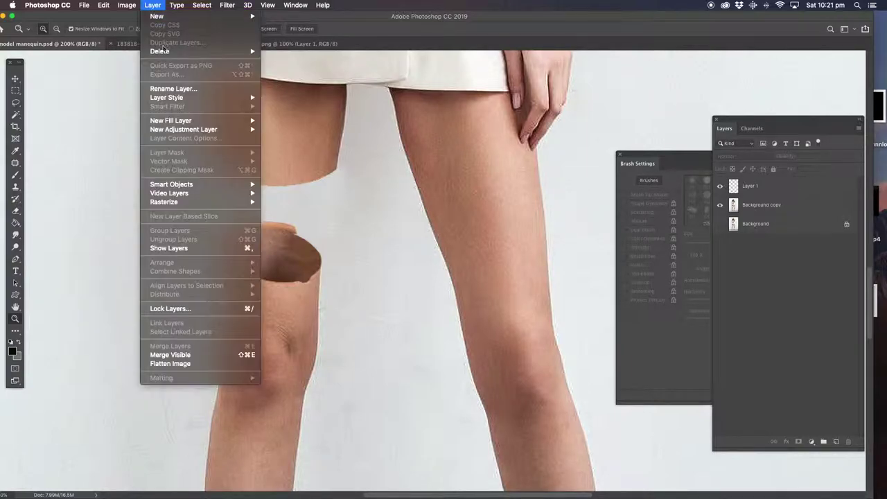
Flatten the mannequin image into a single Background layer.
{"action": "left_click", "coordinate": [187, 363]}
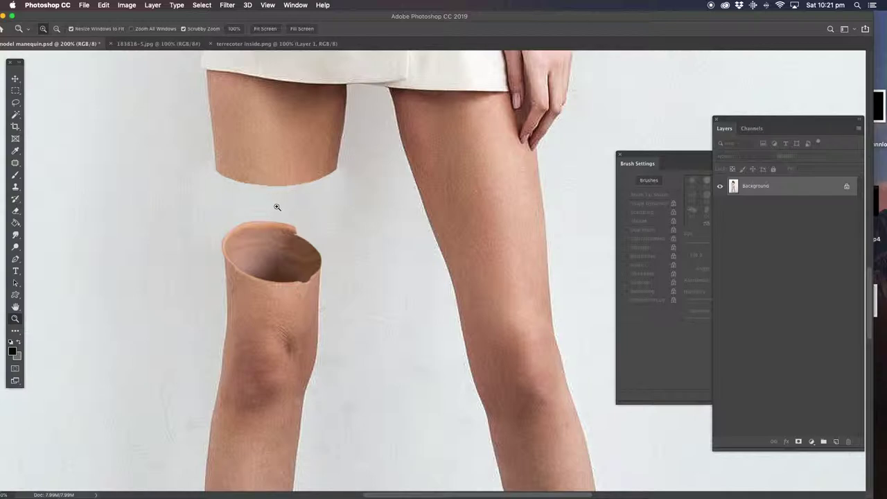
{"action": "left_click", "coordinate": [14, 176]}
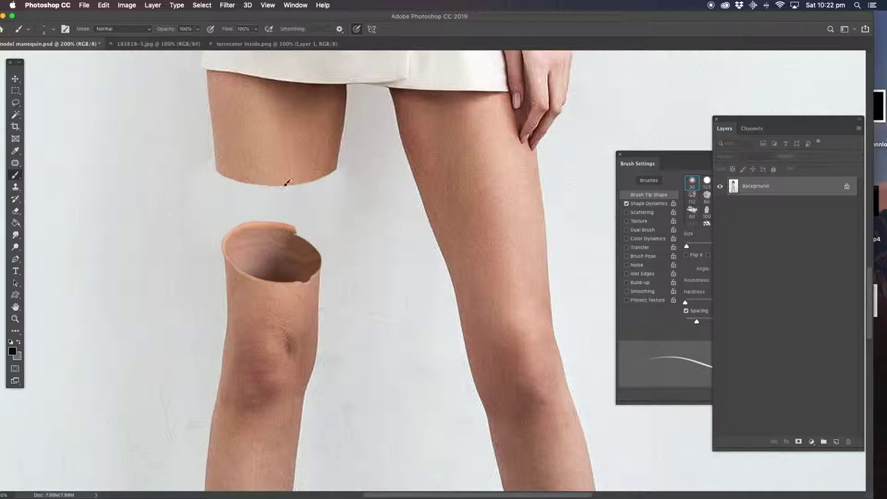
{"action": "left_click", "coordinate": [166, 44]}
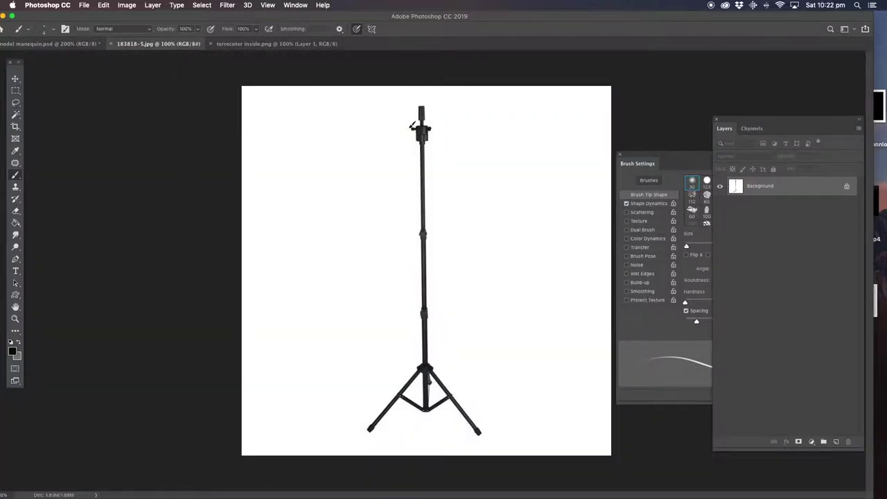
Close terrecoter inside.png and paste the copied pot into the mannequin image as a new layer.
{"action": "left_click", "coordinate": [266, 44]}
{"action": "left_click", "coordinate": [212, 44]}
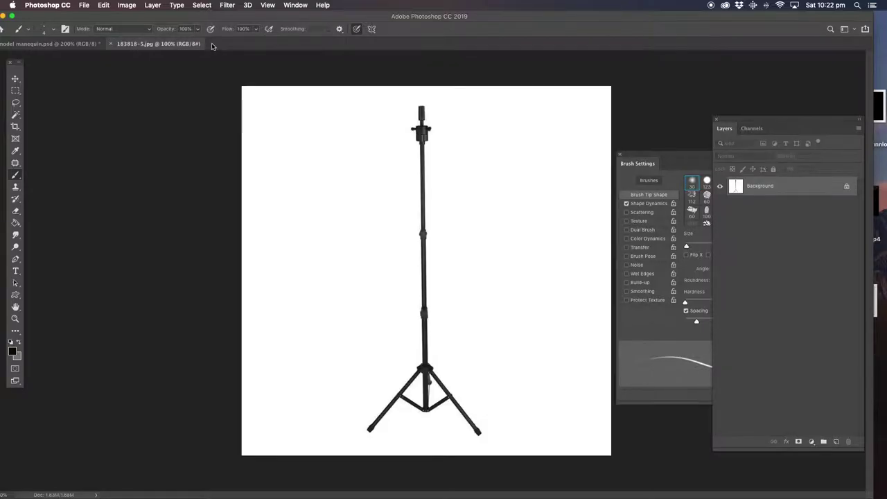
{"action": "left_click", "coordinate": [62, 43]}
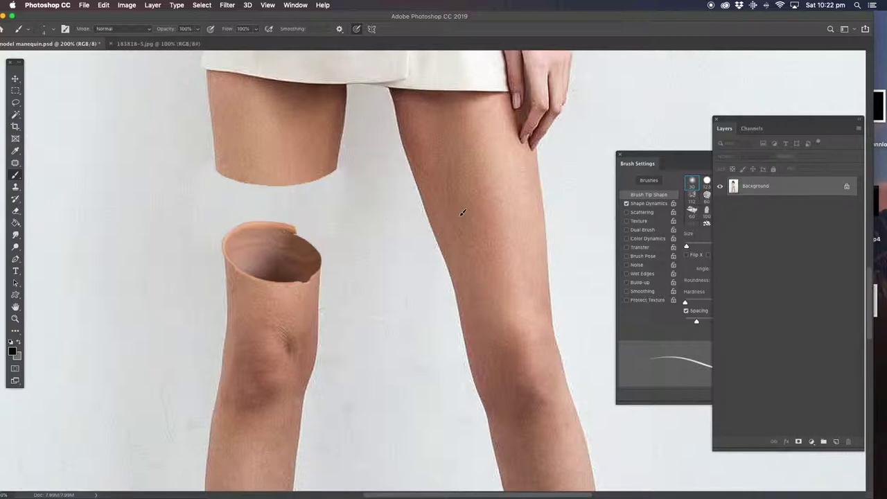
{"action": "key", "text": "super+v"}
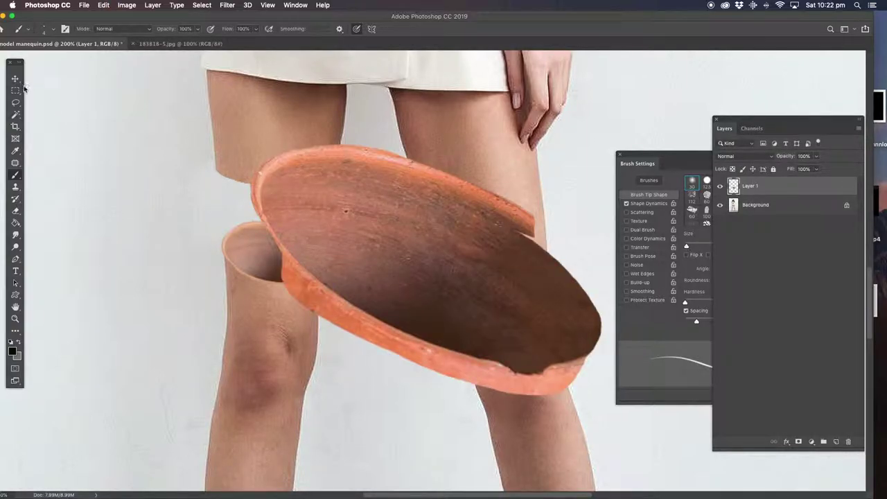
Scale the pasted pot to about 66%, rotate it, and fit it on the right thigh above the knee.
{"action": "key", "text": "v"}
{"action": "left_click_drag", "start_coordinate": [250, 144], "coordinate": [450, 203]}
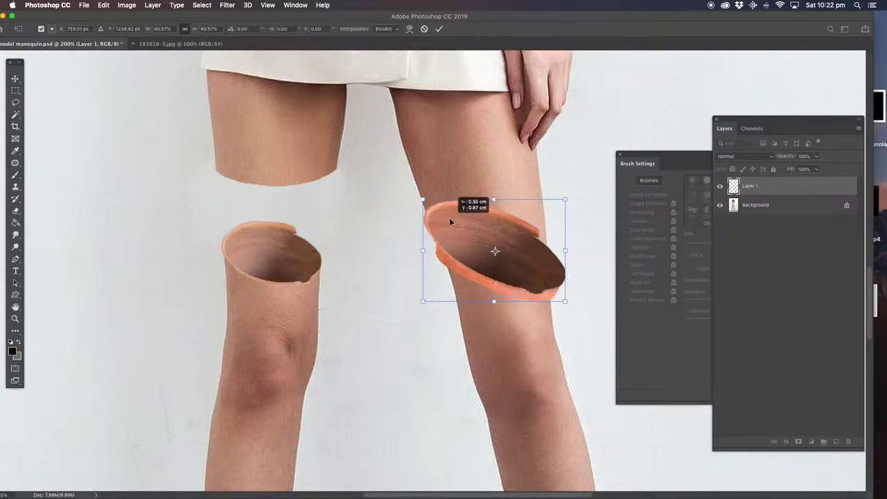
{"action": "left_click_drag", "start_coordinate": [412, 196], "coordinate": [404, 247]}
{"action": "left_click", "coordinate": [15, 79]}
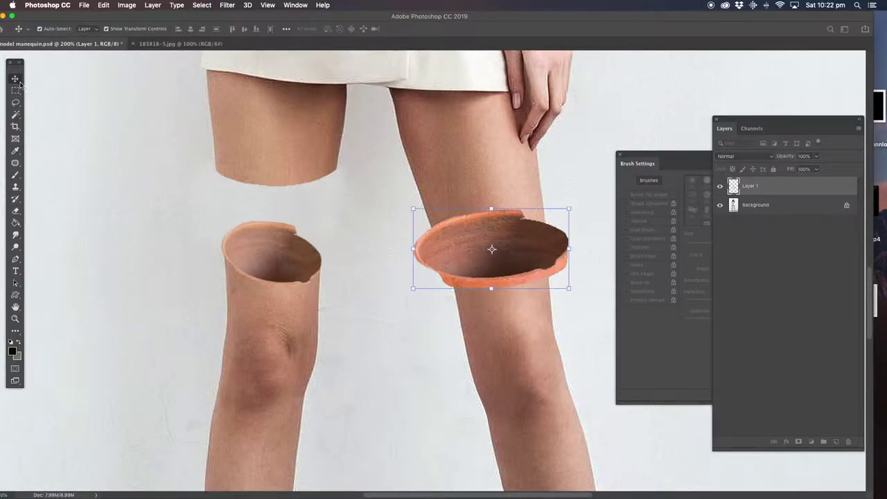
{"action": "left_click_drag", "start_coordinate": [414, 209], "coordinate": [441, 223]}
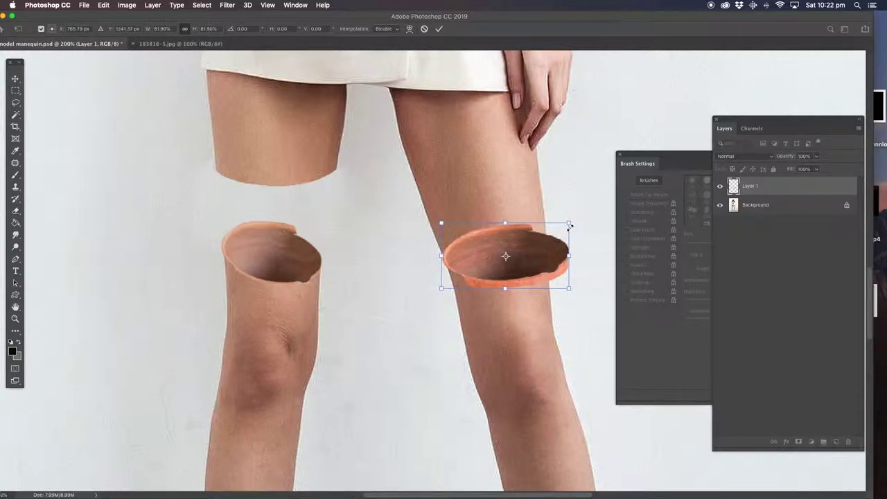
{"action": "left_click_drag", "start_coordinate": [569, 224], "coordinate": [546, 229]}
{"action": "left_click_drag", "start_coordinate": [441, 261], "coordinate": [445, 260]}
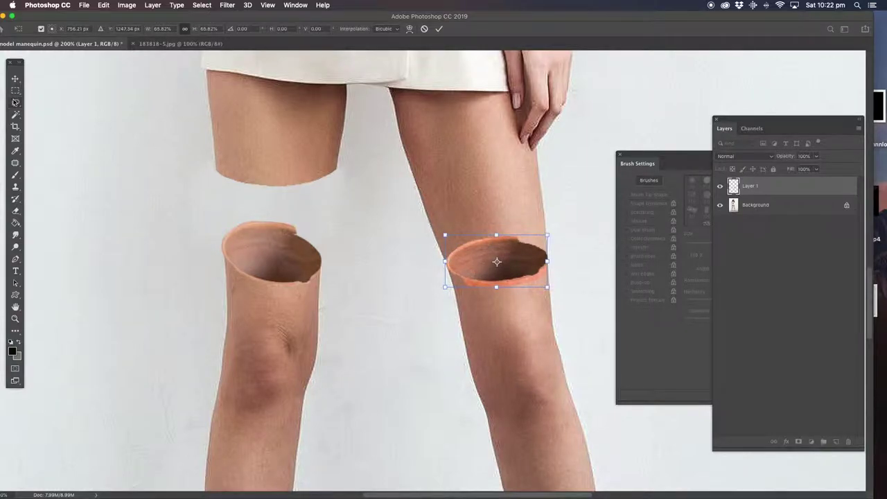
{"action": "key", "text": "Return"}
{"action": "key", "text": "l"}
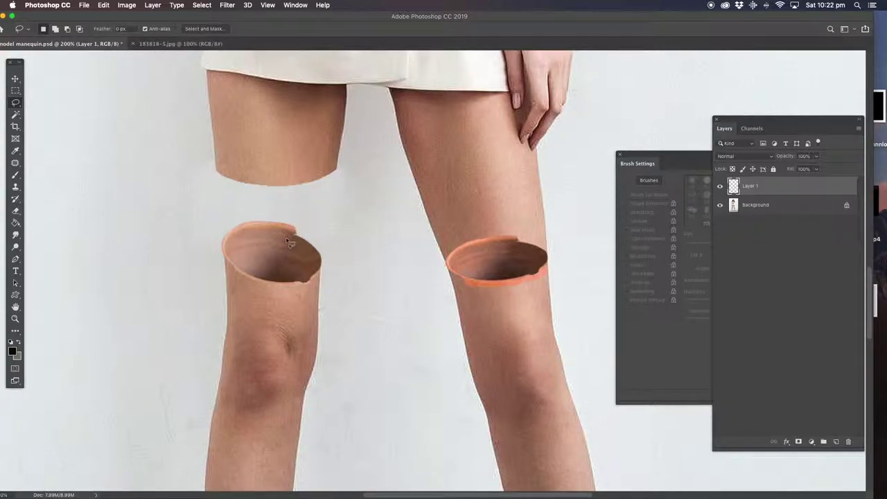
{"action": "left_click_drag", "start_coordinate": [485, 220], "coordinate": [376, 225]}
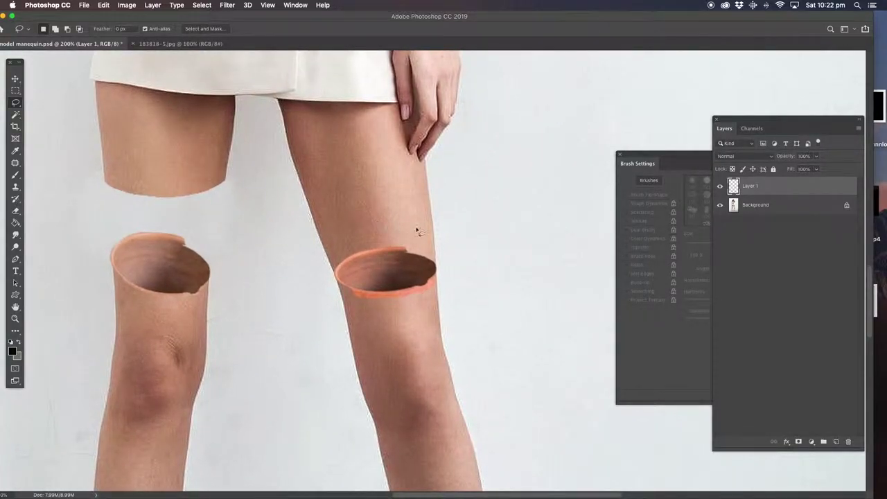
On the Background layer, lasso-select the leftover thigh skin above the right pot.
{"action": "left_click", "coordinate": [761, 206]}
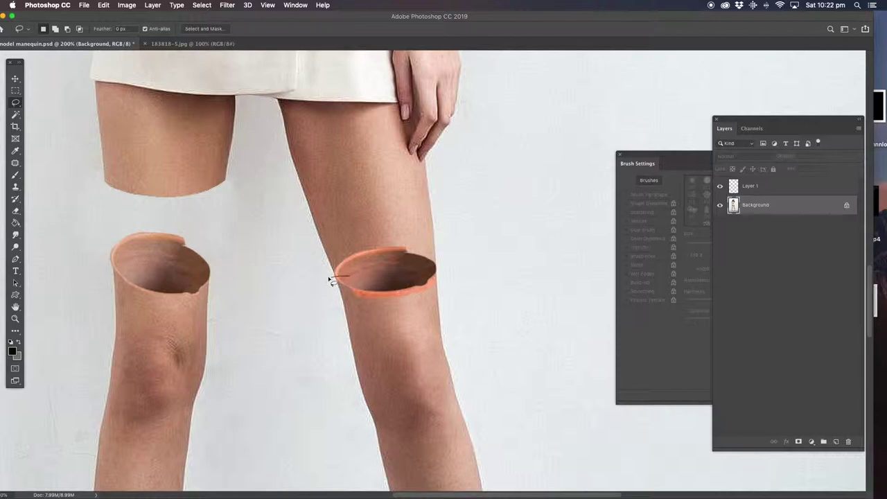
{"action": "left_click_drag", "start_coordinate": [323, 277], "coordinate": [325, 277]}
{"action": "left_click_drag", "start_coordinate": [325, 202], "coordinate": [305, 195]}
{"action": "mouse_move", "coordinate": [397, 209]}
{"action": "left_mouse_down"}
{"action": "mouse_move", "coordinate": [437, 187]}
{"action": "mouse_move", "coordinate": [462, 227]}
{"action": "mouse_move", "coordinate": [459, 256]}
{"action": "mouse_move", "coordinate": [438, 272]}
{"action": "left_mouse_up"}
{"action": "mouse_move", "coordinate": [360, 279]}
{"action": "left_mouse_down"}
{"action": "mouse_move", "coordinate": [327, 284]}
{"action": "mouse_move", "coordinate": [301, 245]}
{"action": "mouse_move", "coordinate": [297, 202]}
{"action": "left_mouse_up"}
Clone sampled wall texture over the selection with a 99 px brush, then deselect.
{"action": "left_click", "coordinate": [15, 187]}
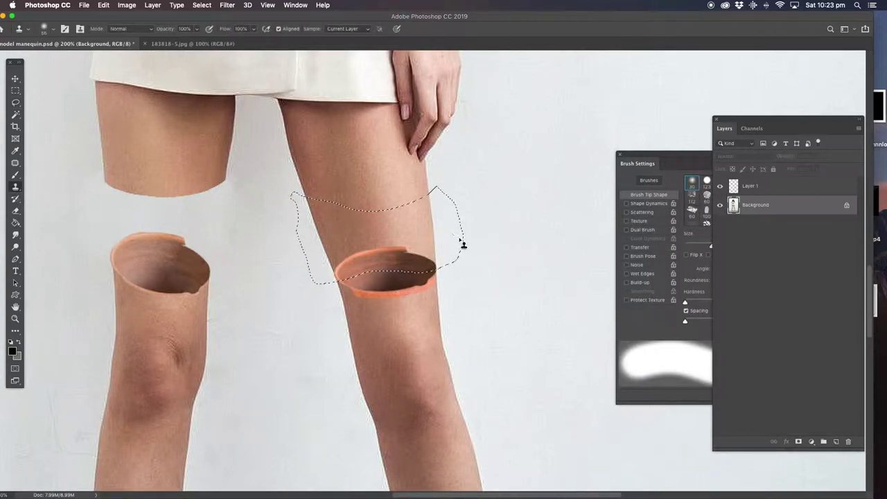
{"action": "left_click", "coordinate": [708, 246]}
{"action": "key", "text": "bracketright"}
{"action": "key", "text": "bracketright"}
{"action": "key", "text": "bracketright"}
{"action": "mouse_move", "coordinate": [434, 211]}
{"action": "left_mouse_down"}
{"action": "mouse_move", "coordinate": [461, 224]}
{"action": "mouse_move", "coordinate": [408, 235]}
{"action": "left_mouse_up"}
{"action": "left_click", "coordinate": [281, 253], "text": "alt"}
{"action": "mouse_move", "coordinate": [327, 246]}
{"action": "left_mouse_down"}
{"action": "mouse_move", "coordinate": [320, 214]}
{"action": "mouse_move", "coordinate": [341, 224]}
{"action": "mouse_move", "coordinate": [332, 254]}
{"action": "mouse_move", "coordinate": [347, 252]}
{"action": "mouse_move", "coordinate": [305, 202]}
{"action": "left_mouse_up"}
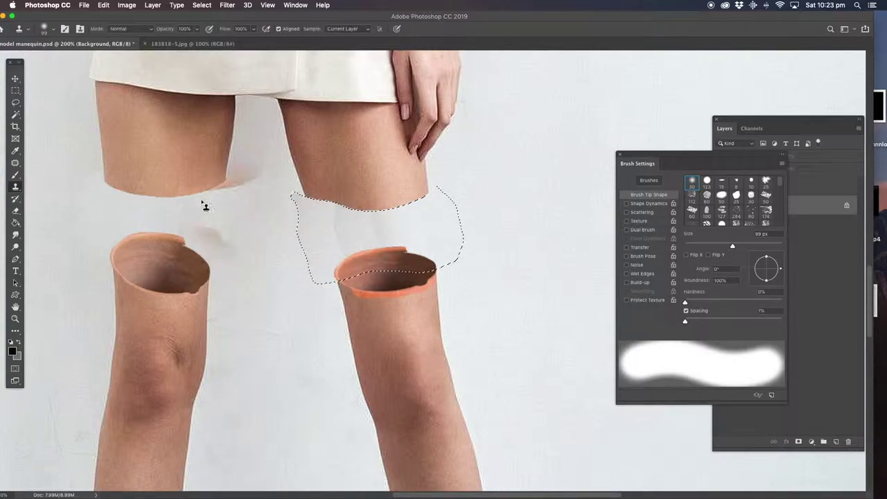
{"action": "left_click", "coordinate": [15, 102]}
{"action": "key", "text": "super+d"}
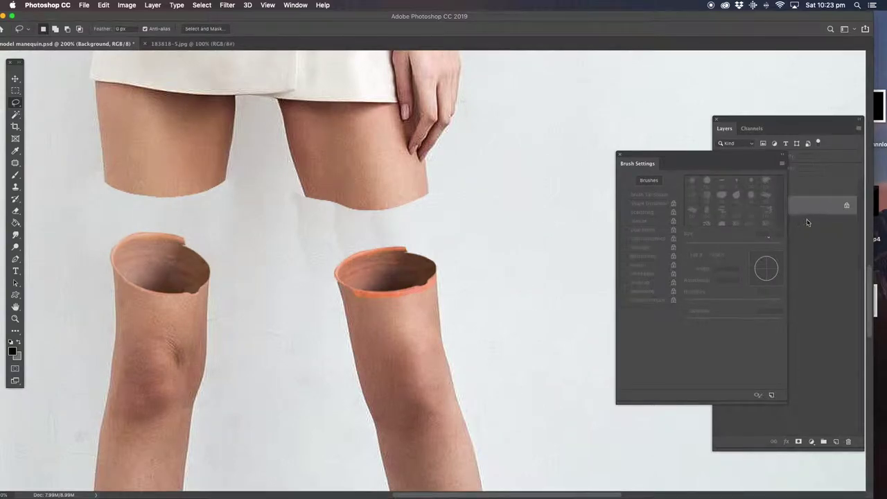
Patch the blotchy wall areas beneath the right thigh with nearby clean wall, then deselect.
{"action": "left_click", "coordinate": [16, 163]}
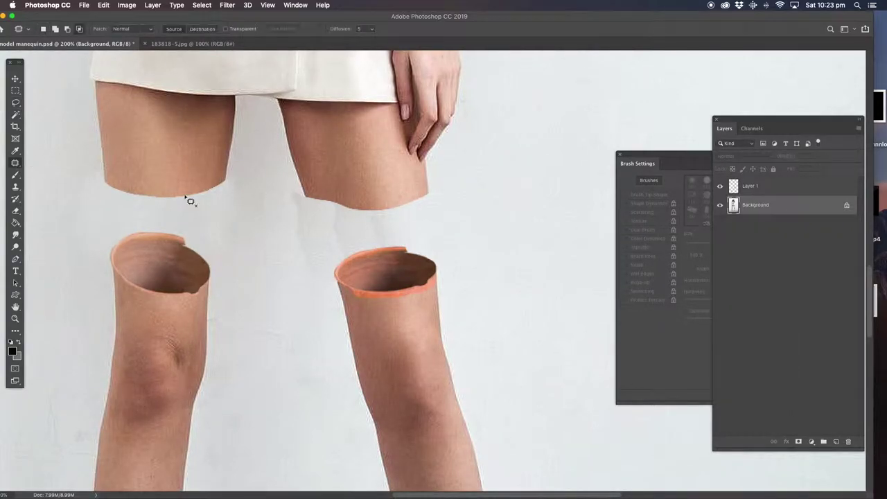
{"action": "mouse_move", "coordinate": [303, 208]}
{"action": "left_mouse_down"}
{"action": "mouse_move", "coordinate": [288, 186]}
{"action": "mouse_move", "coordinate": [287, 253]}
{"action": "mouse_move", "coordinate": [326, 243]}
{"action": "left_mouse_up"}
{"action": "mouse_move", "coordinate": [279, 192]}
{"action": "left_mouse_down"}
{"action": "mouse_move", "coordinate": [356, 223]}
{"action": "mouse_move", "coordinate": [323, 251]}
{"action": "mouse_move", "coordinate": [341, 231]}
{"action": "mouse_move", "coordinate": [340, 239]}
{"action": "mouse_move", "coordinate": [301, 184]}
{"action": "mouse_move", "coordinate": [291, 221]}
{"action": "left_mouse_up"}
{"action": "left_click", "coordinate": [289, 231]}
{"action": "mouse_move", "coordinate": [382, 232]}
{"action": "left_mouse_down"}
{"action": "mouse_move", "coordinate": [356, 238]}
{"action": "mouse_move", "coordinate": [363, 228]}
{"action": "mouse_move", "coordinate": [279, 261]}
{"action": "left_mouse_up"}
{"action": "left_click", "coordinate": [447, 232]}
{"action": "mouse_move", "coordinate": [361, 225]}
{"action": "left_mouse_down"}
{"action": "mouse_move", "coordinate": [351, 203]}
{"action": "mouse_move", "coordinate": [420, 205]}
{"action": "mouse_move", "coordinate": [367, 227]}
{"action": "left_mouse_up"}
{"action": "left_click_drag", "start_coordinate": [402, 221], "coordinate": [473, 229]}
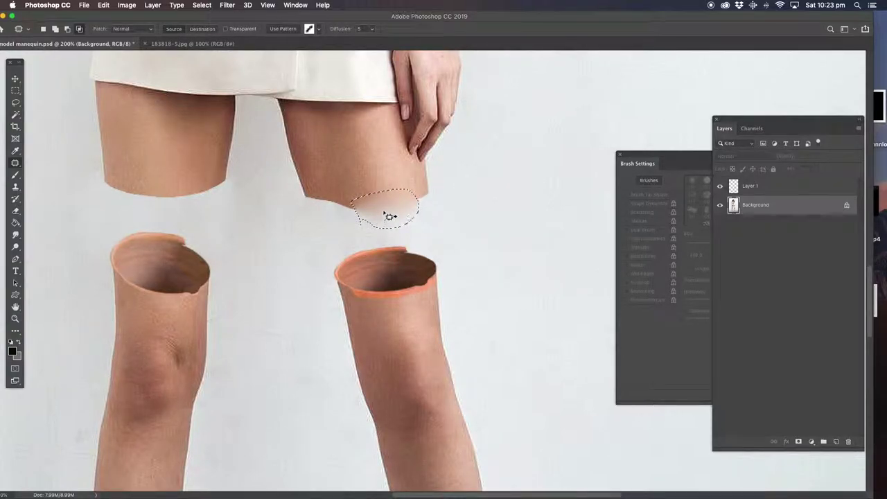
{"action": "left_click", "coordinate": [461, 228]}
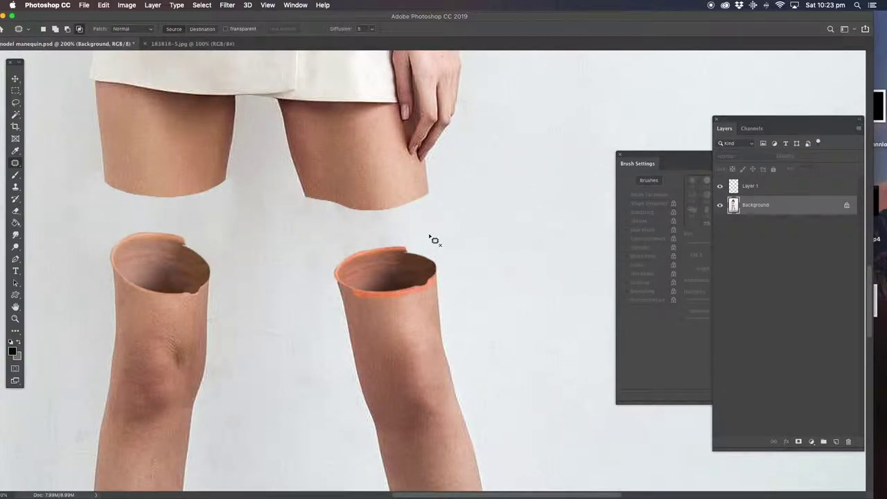
Apply Curves to Layer 1 with a 61/74 midpoint and white point at 230.
{"action": "left_click", "coordinate": [745, 189]}
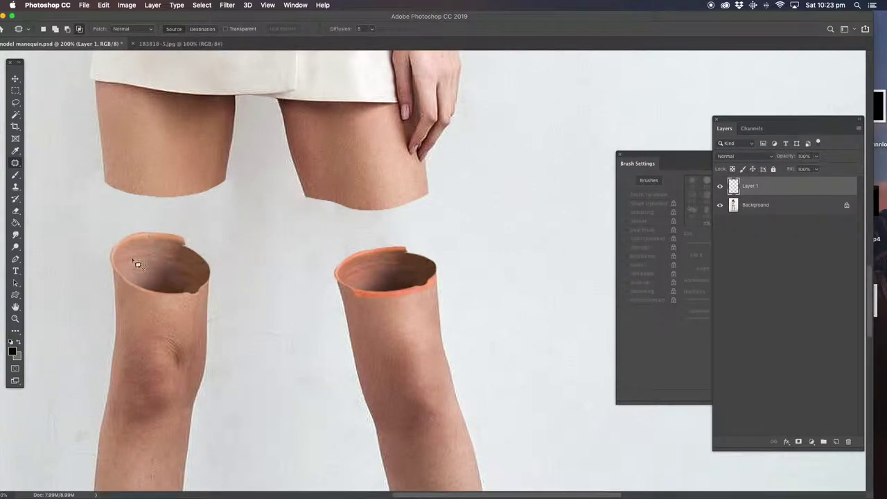
{"action": "left_click", "coordinate": [127, 6]}
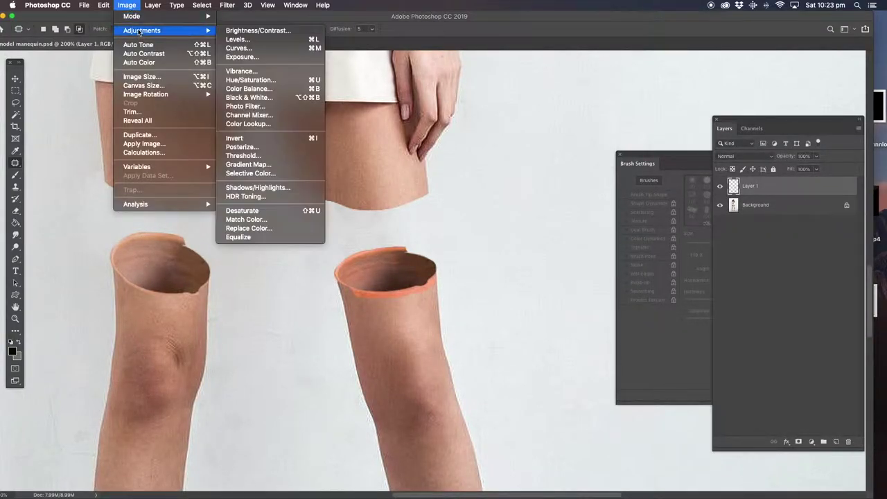
{"action": "left_click", "coordinate": [480, 137]}
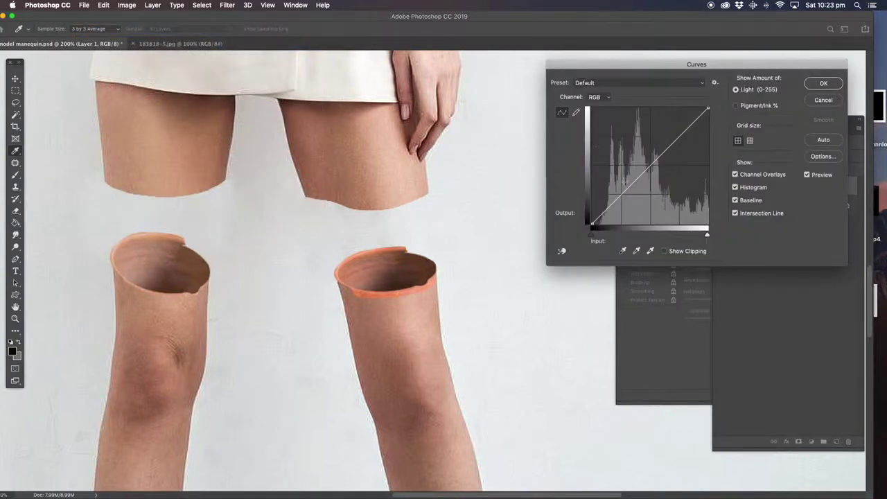
{"action": "left_click_drag", "start_coordinate": [622, 194], "coordinate": [618, 189]}
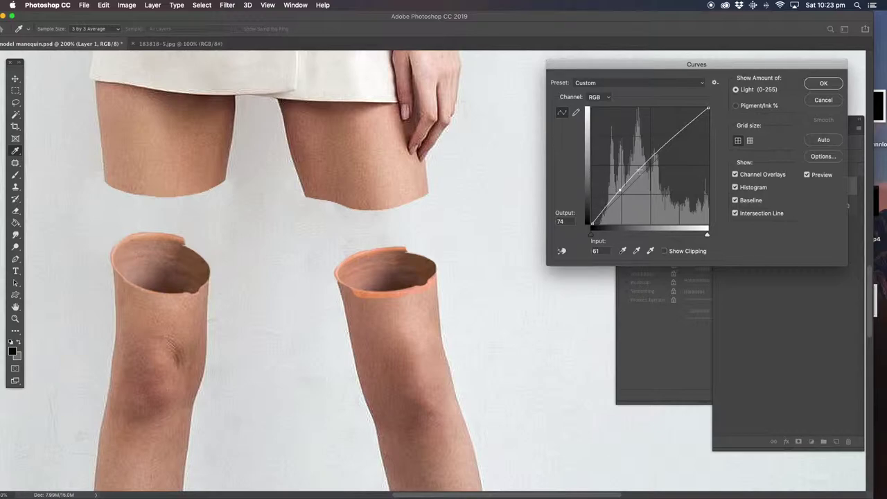
{"action": "left_click_drag", "start_coordinate": [708, 109], "coordinate": [709, 122]}
{"action": "left_click", "coordinate": [821, 85]}
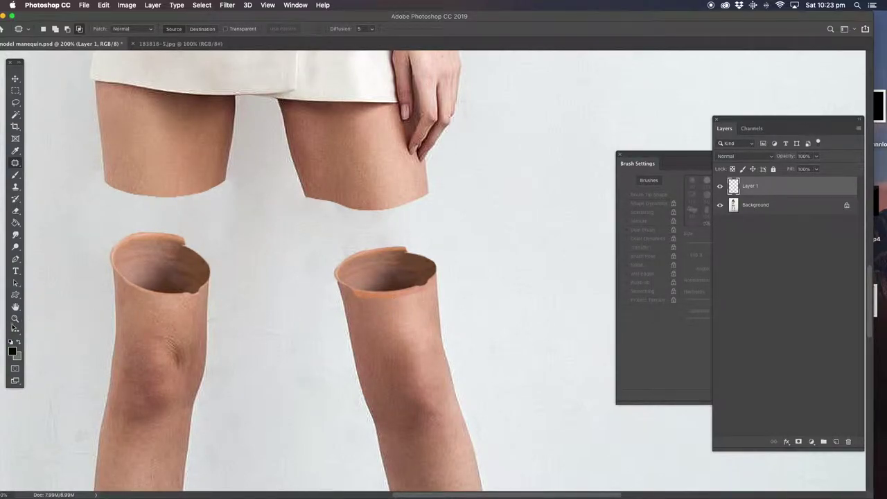
{"action": "left_click", "coordinate": [15, 319]}
{"action": "left_click", "coordinate": [426, 313]}
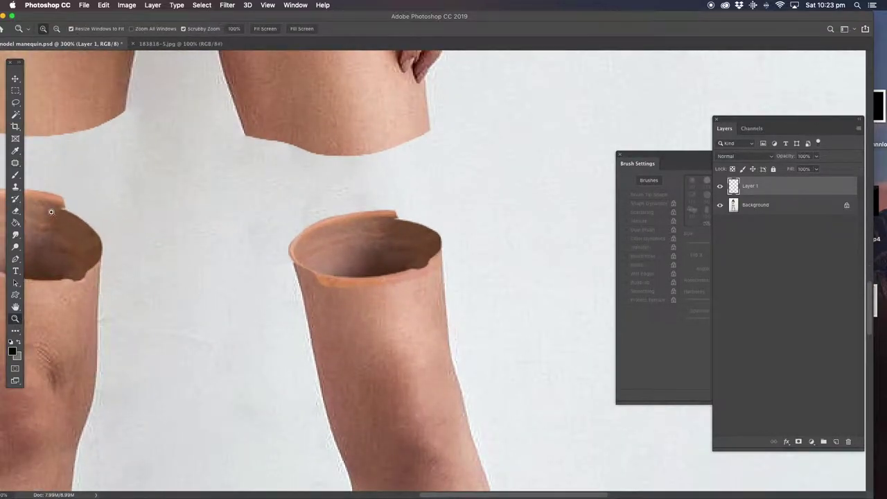
{"action": "left_click", "coordinate": [15, 212]}
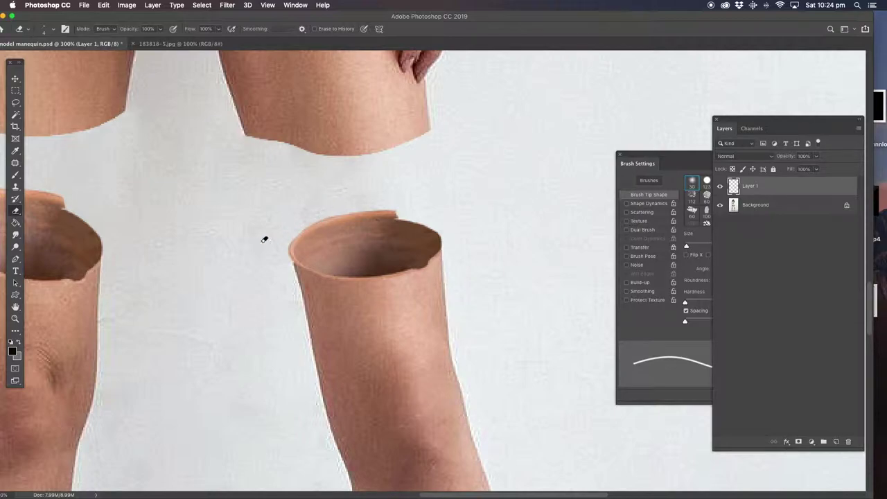
{"action": "left_click", "coordinate": [16, 318]}
{"action": "left_click", "coordinate": [330, 254], "text": "alt"}
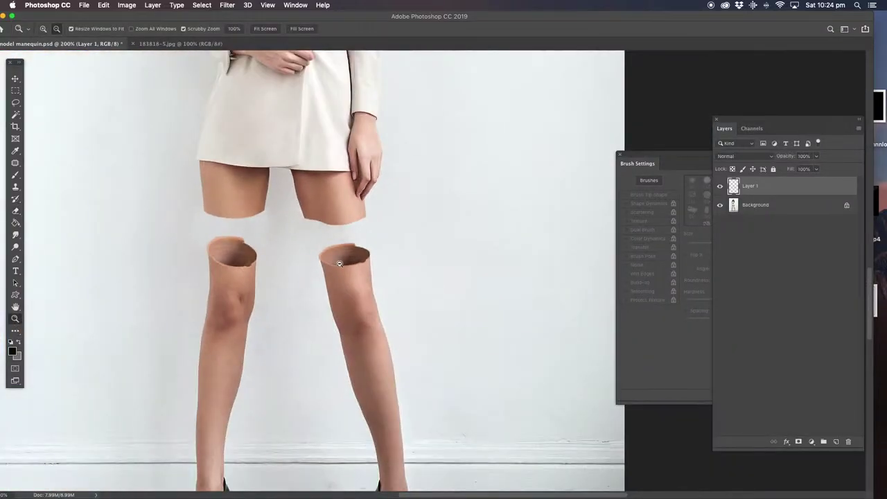
{"action": "left_click", "coordinate": [330, 254], "text": "alt"}
{"action": "left_click", "coordinate": [343, 230], "text": "alt"}
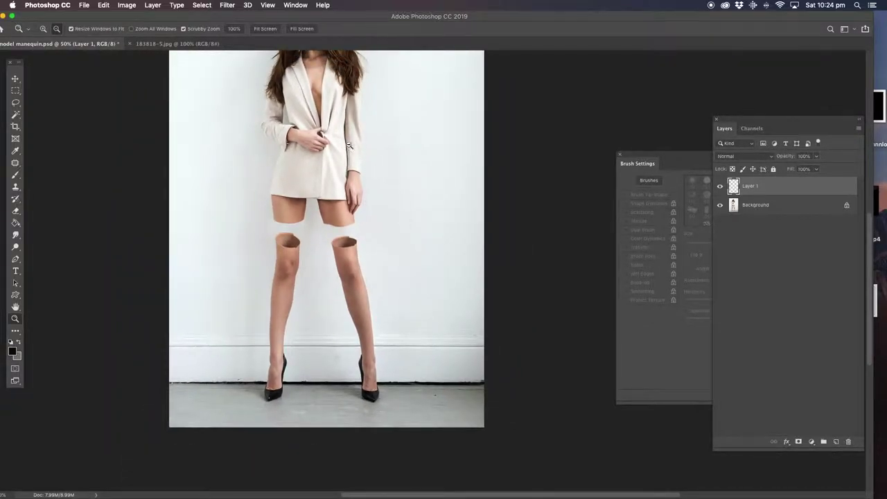
{"action": "left_click", "coordinate": [354, 136], "text": "alt"}
{"action": "left_click", "coordinate": [396, 249], "text": "alt"}
{"action": "left_click", "coordinate": [396, 249]}
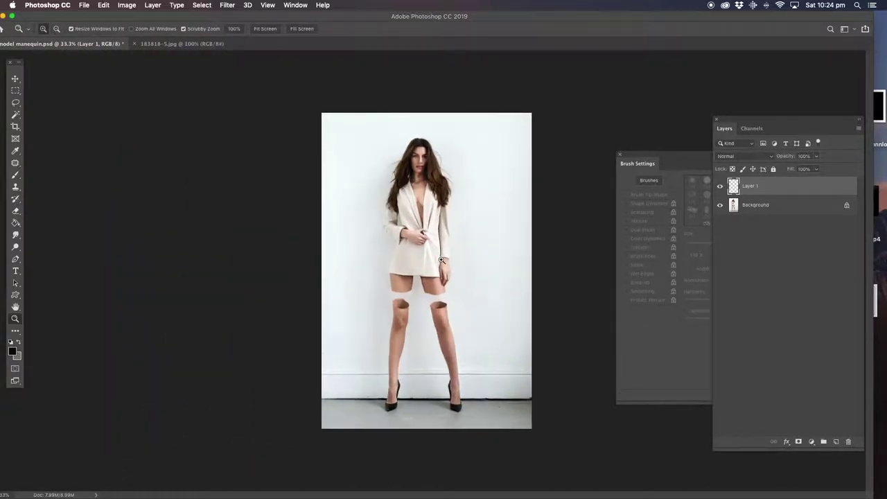
{"action": "left_click", "coordinate": [396, 248]}
{"action": "left_click", "coordinate": [396, 248]}
{"action": "left_click", "coordinate": [396, 248]}
{"action": "left_click_drag", "start_coordinate": [409, 238], "coordinate": [374, 190]}
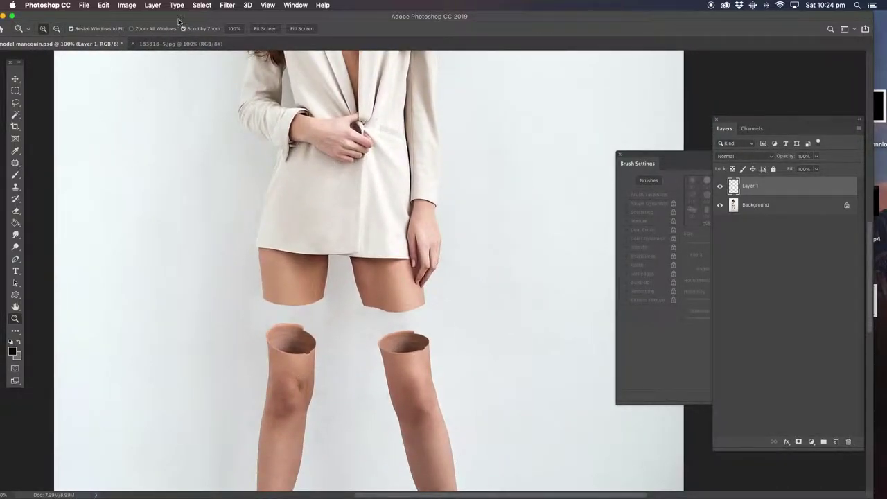
At 300% zoom, erase the skin-coloured strip along the right pot's rim.
{"action": "left_click", "coordinate": [415, 339]}
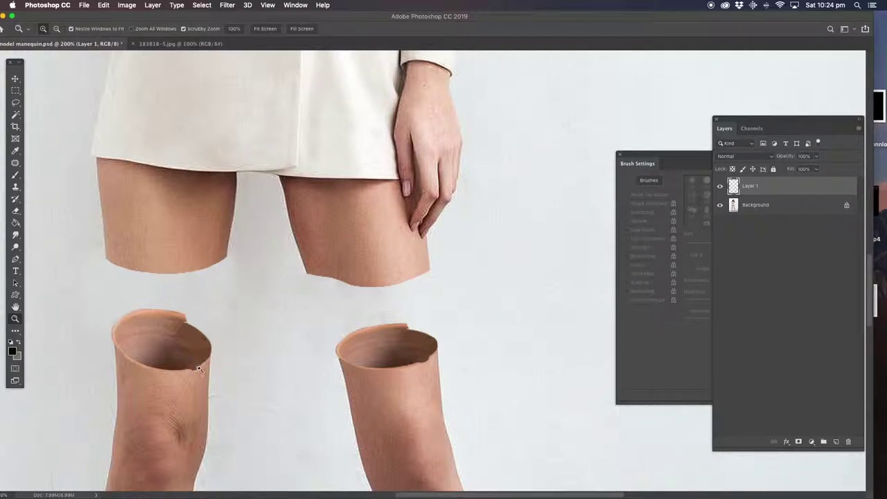
{"action": "left_click", "coordinate": [387, 342]}
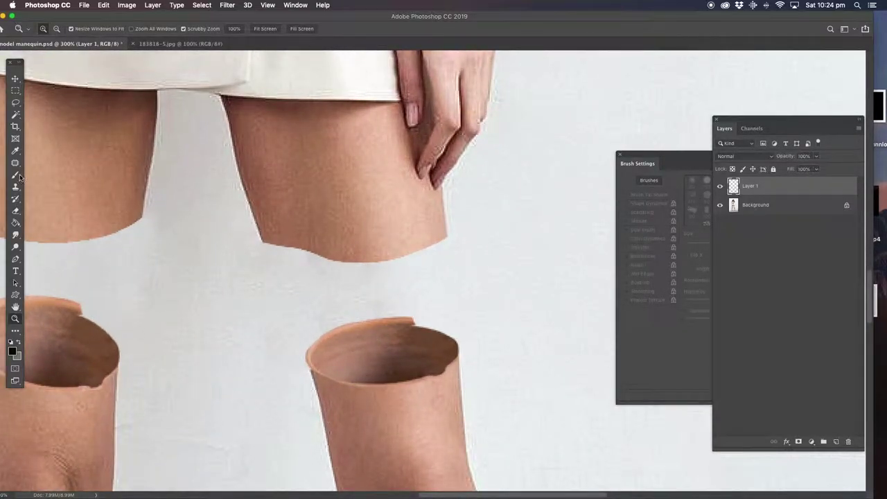
{"action": "left_click", "coordinate": [15, 216]}
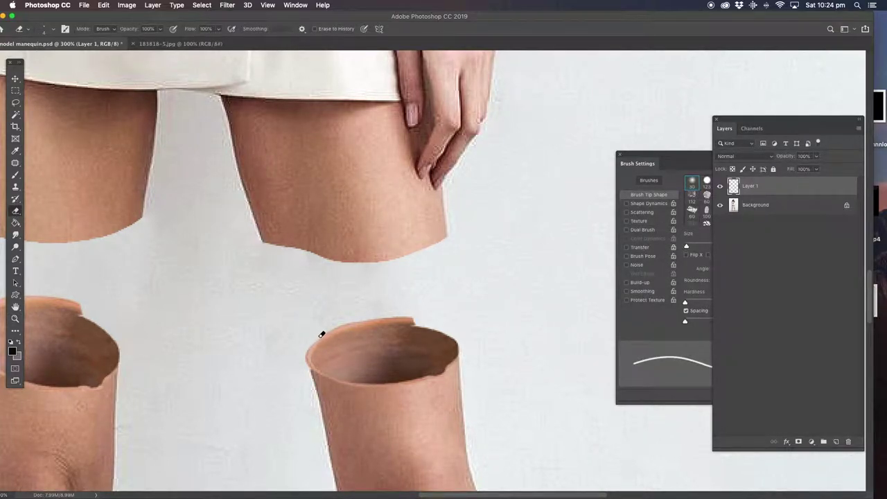
{"action": "left_click_drag", "start_coordinate": [330, 330], "coordinate": [418, 321]}
{"action": "mouse_move", "coordinate": [346, 329]}
{"action": "left_mouse_down"}
{"action": "mouse_move", "coordinate": [339, 326]}
{"action": "mouse_move", "coordinate": [368, 316]}
{"action": "mouse_move", "coordinate": [419, 318]}
{"action": "mouse_move", "coordinate": [412, 311]}
{"action": "left_mouse_up"}
Try the Smudge tool on the rim, then zoom the view back out to 100%.
{"action": "left_click", "coordinate": [16, 234]}
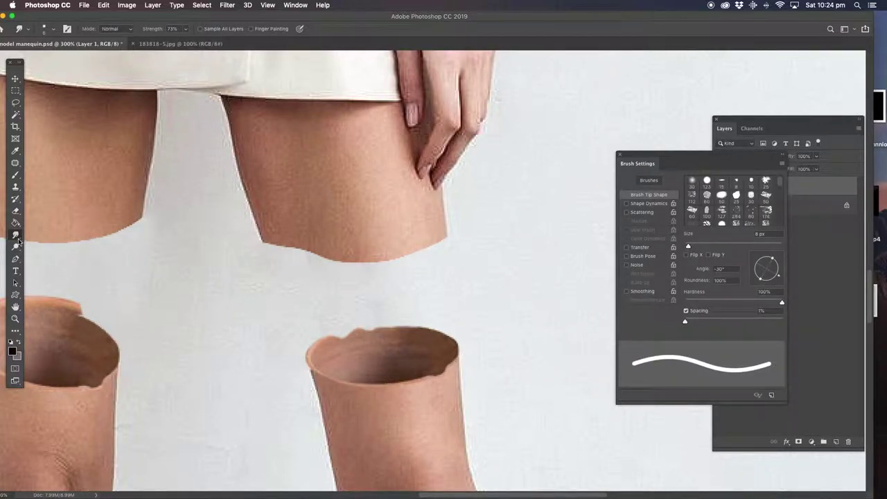
{"action": "left_click", "coordinate": [15, 236]}
{"action": "left_click", "coordinate": [115, 257]}
{"action": "left_click", "coordinate": [15, 320]}
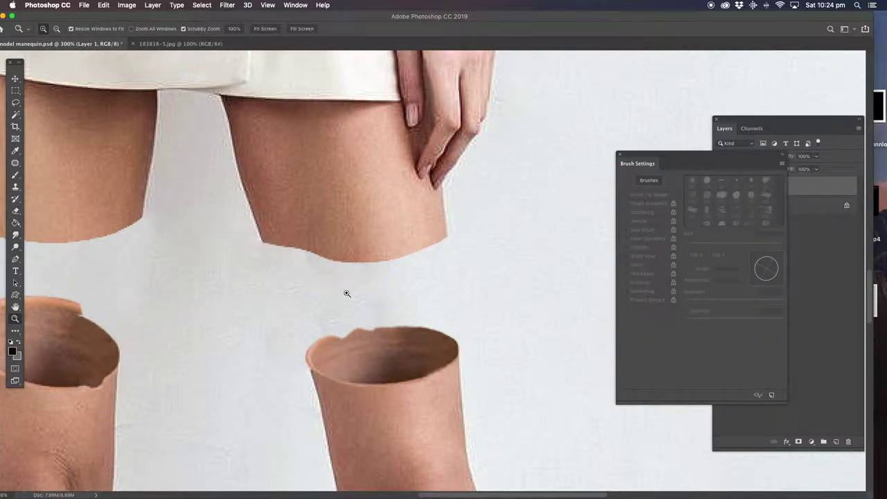
{"action": "left_click", "coordinate": [359, 296], "text": "alt"}
{"action": "left_click", "coordinate": [362, 301], "text": "alt"}
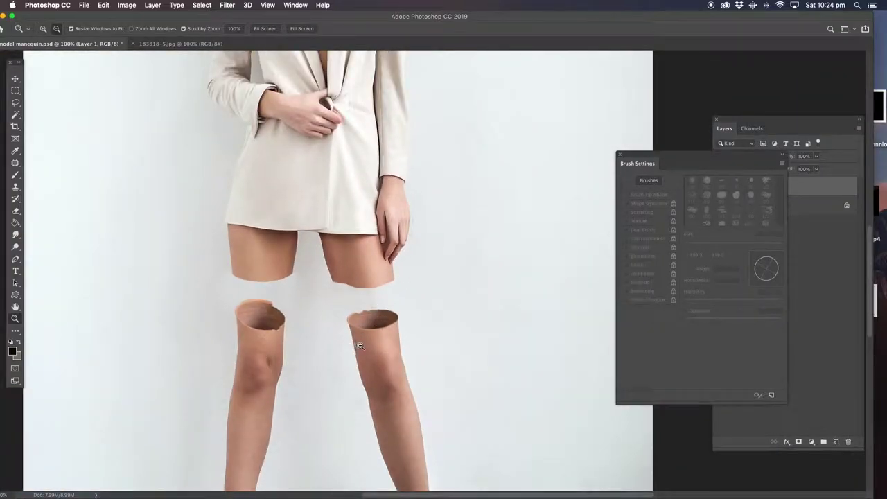
Flatten the mannequin photo into a single Background and pan to show the legs and floor.
{"action": "left_click", "coordinate": [359, 345], "text": "alt"}
{"action": "left_click", "coordinate": [359, 345], "text": "alt"}
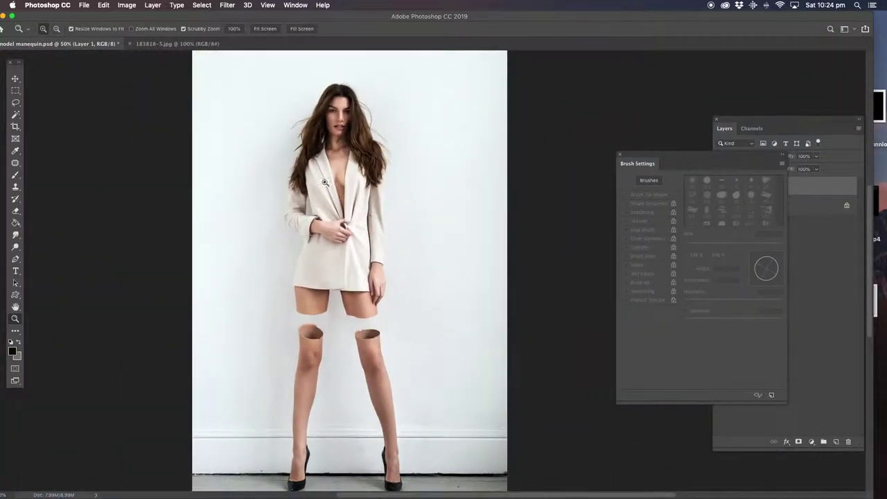
{"action": "left_click", "coordinate": [153, 6]}
{"action": "left_click", "coordinate": [202, 368]}
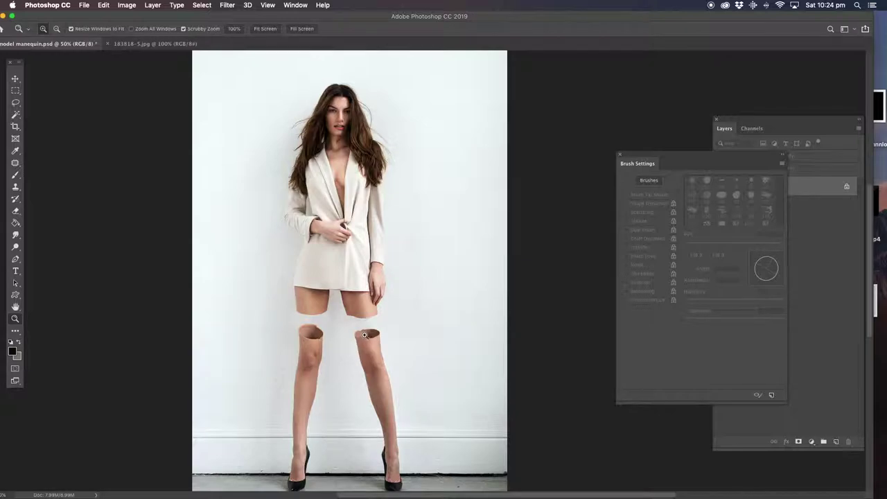
{"action": "left_click", "coordinate": [364, 335]}
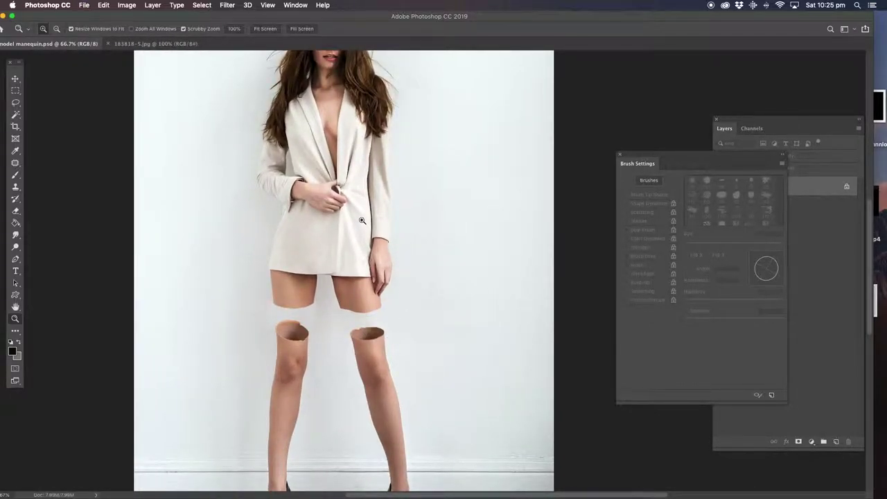
{"action": "left_click_drag", "start_coordinate": [323, 360], "coordinate": [337, 274]}
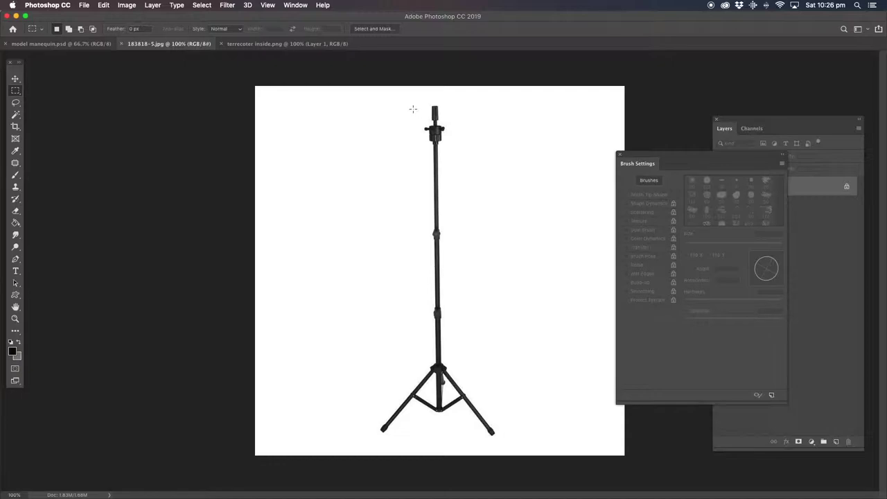
Copy the top section of the stand and paste it into model manequin.psd.
{"action": "left_click_drag", "start_coordinate": [410, 98], "coordinate": [464, 177]}
{"action": "key", "text": "super+c"}
{"action": "left_click", "coordinate": [72, 43]}
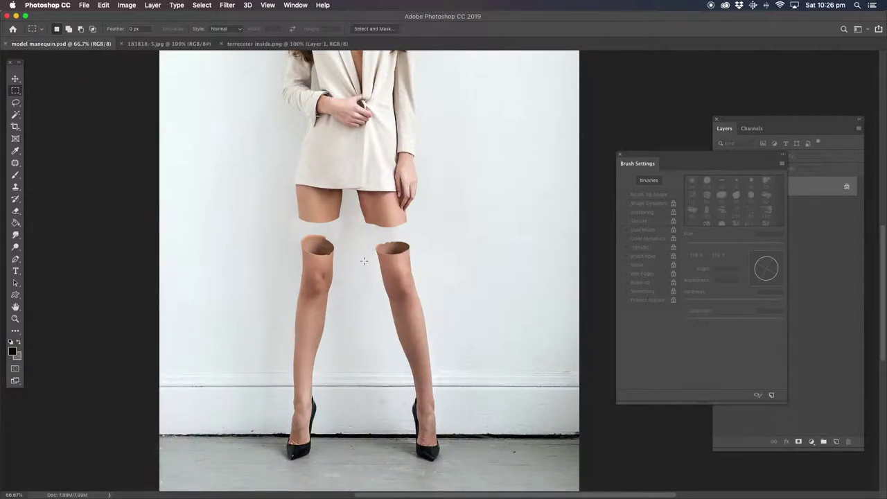
{"action": "key", "text": "super+v"}
Move the stand piece over the left thigh and Magic-Erase its white background.
{"action": "left_click", "coordinate": [14, 79]}
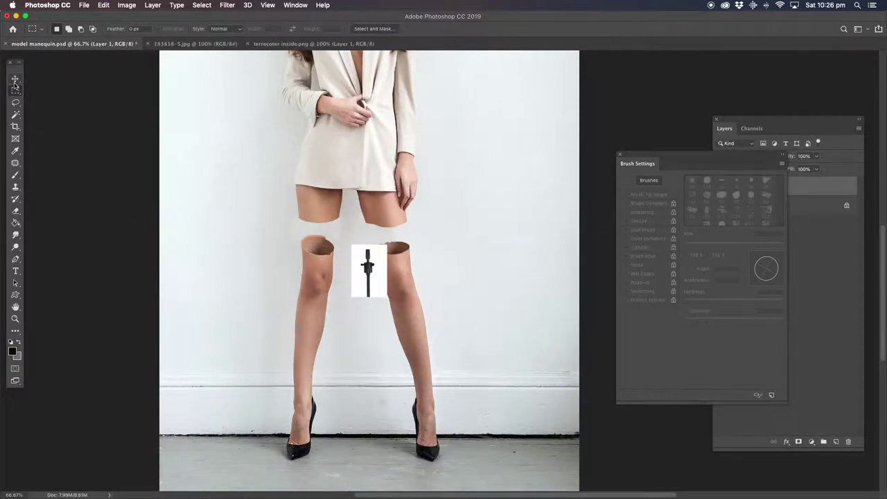
{"action": "left_click_drag", "start_coordinate": [372, 266], "coordinate": [320, 234]}
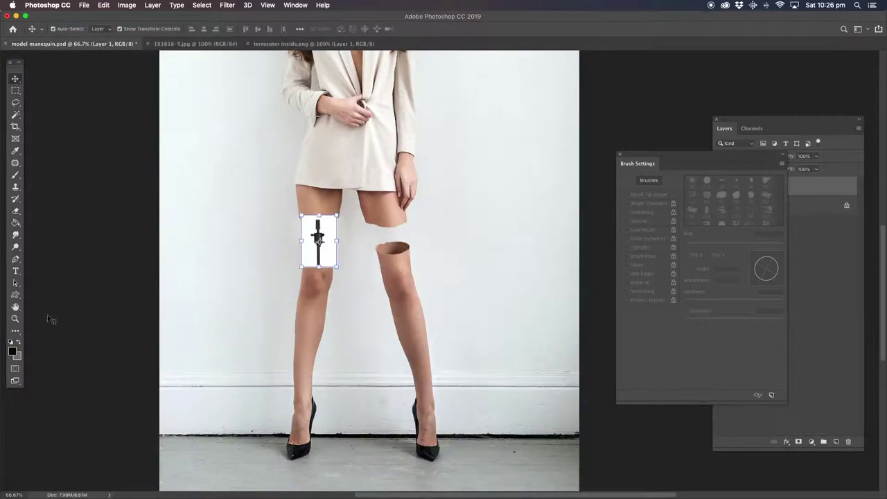
{"action": "left_click", "coordinate": [15, 318]}
{"action": "left_click", "coordinate": [329, 237]}
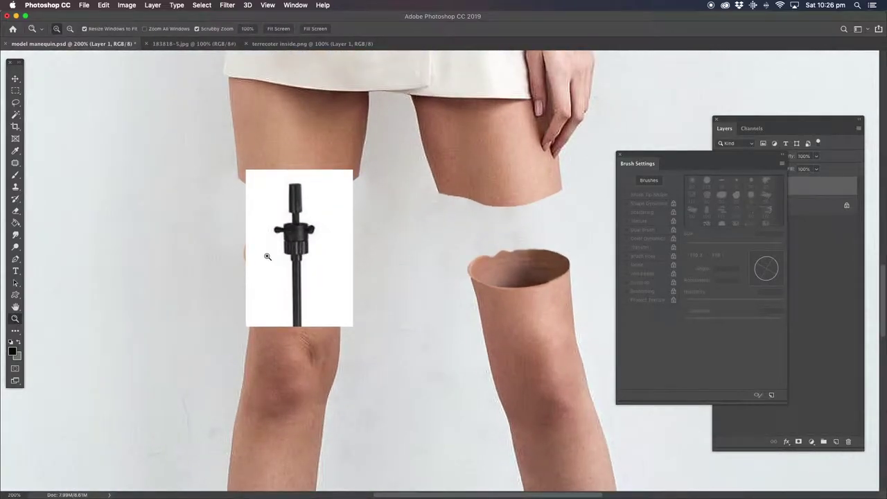
{"action": "left_click", "coordinate": [15, 210]}
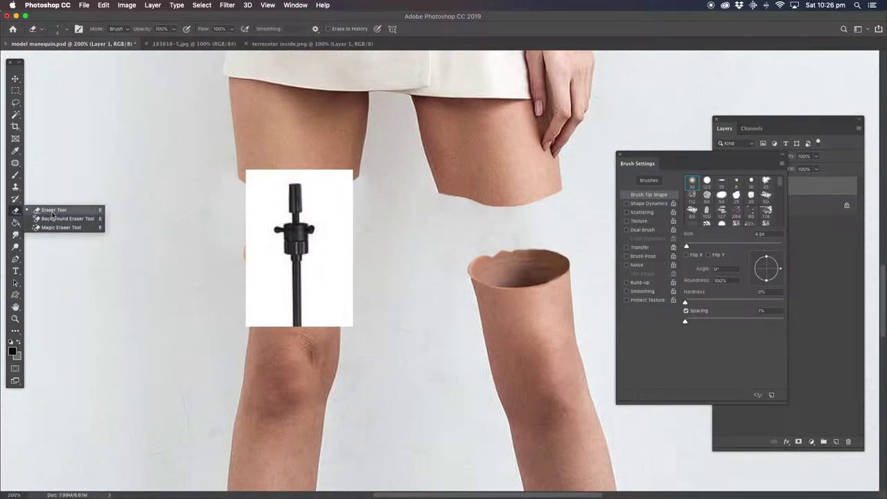
{"action": "left_click", "coordinate": [52, 228]}
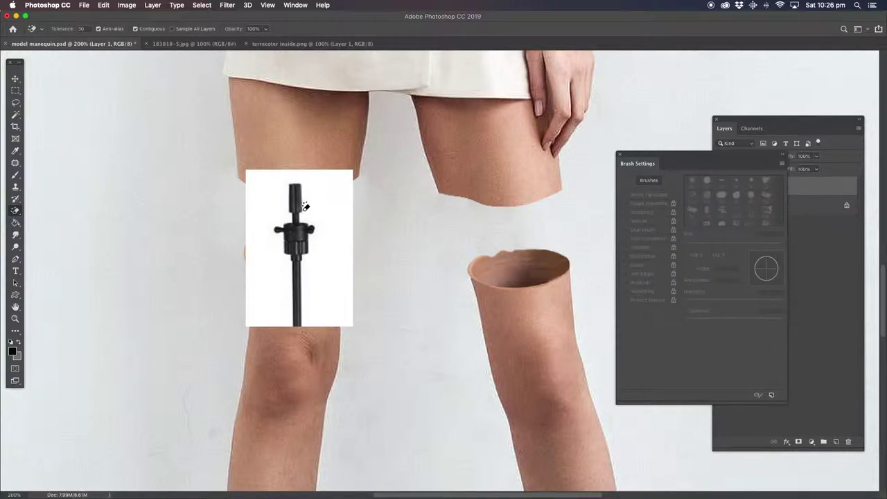
{"action": "left_click", "coordinate": [326, 201]}
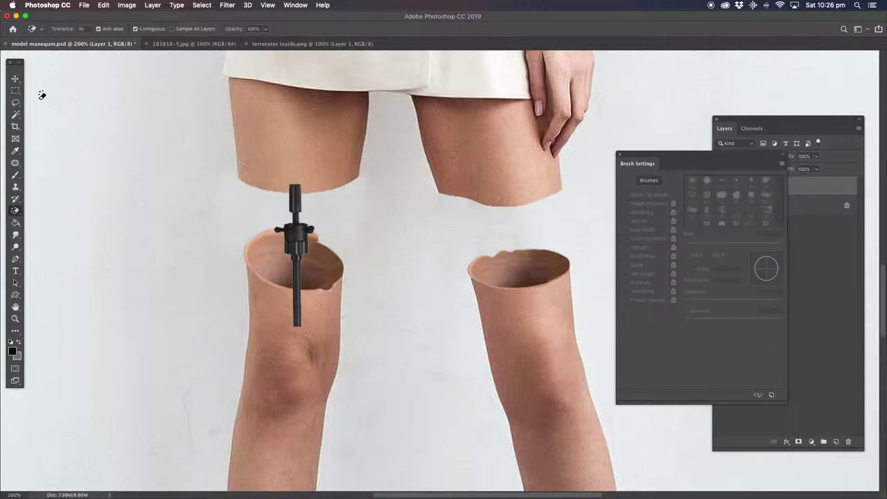
Set the stand into the left leg pot, rotated about 5° clockwise.
{"action": "left_click", "coordinate": [11, 81]}
{"action": "mouse_move", "coordinate": [303, 236]}
{"action": "left_mouse_down"}
{"action": "mouse_move", "coordinate": [285, 222]}
{"action": "mouse_move", "coordinate": [300, 223]}
{"action": "left_mouse_up"}
{"action": "left_click_drag", "start_coordinate": [320, 161], "coordinate": [328, 164]}
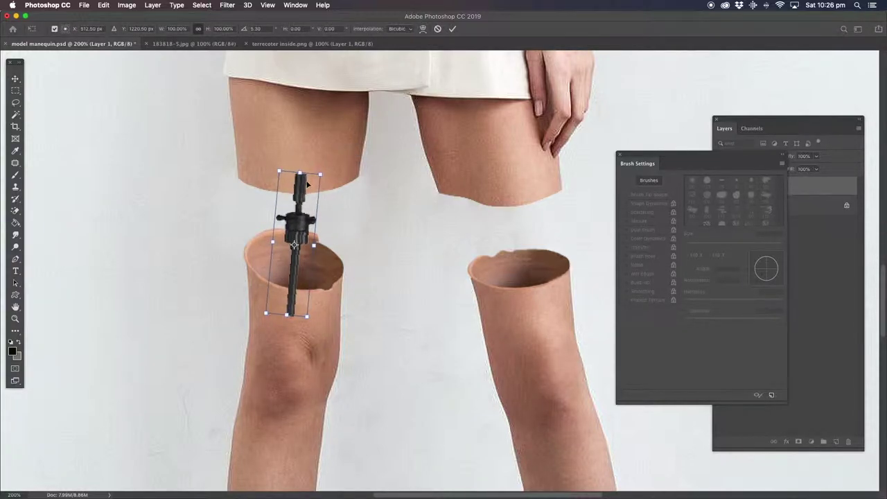
{"action": "left_click_drag", "start_coordinate": [296, 232], "coordinate": [296, 237]}
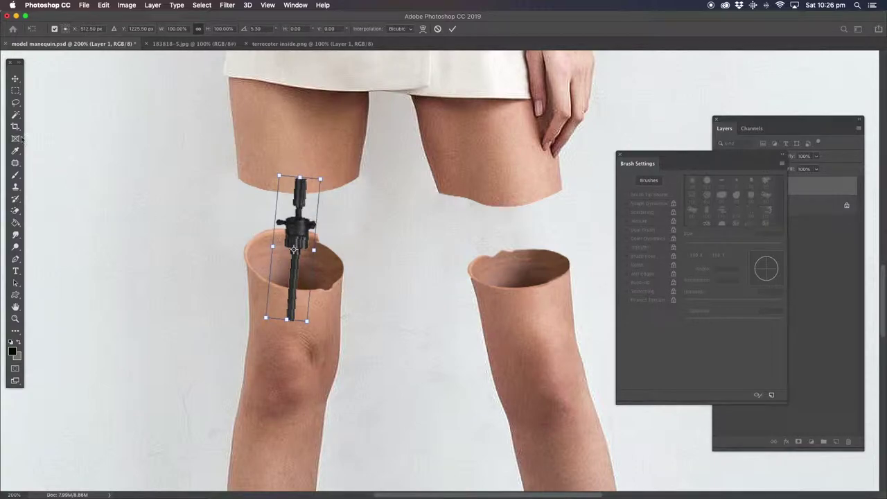
{"action": "left_click", "coordinate": [16, 103]}
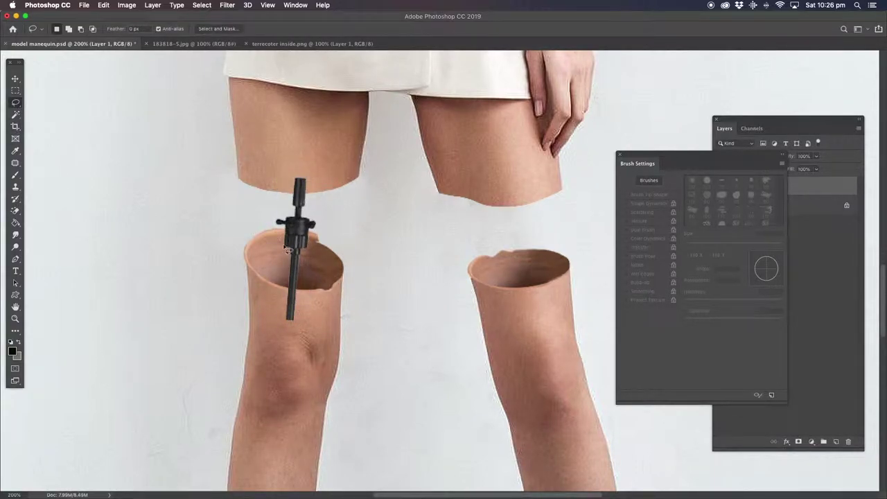
Zoom to 300% around the stand and bring up the stand layer's context menu.
{"action": "left_click", "coordinate": [15, 318]}
{"action": "left_click", "coordinate": [305, 252]}
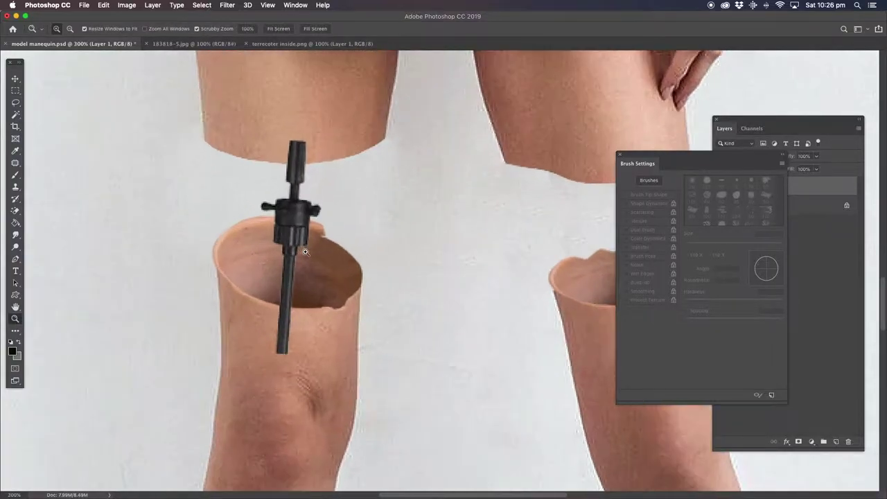
{"action": "scroll", "coordinate": [319, 243], "scroll_direction": "right", "scroll_amount": 5}
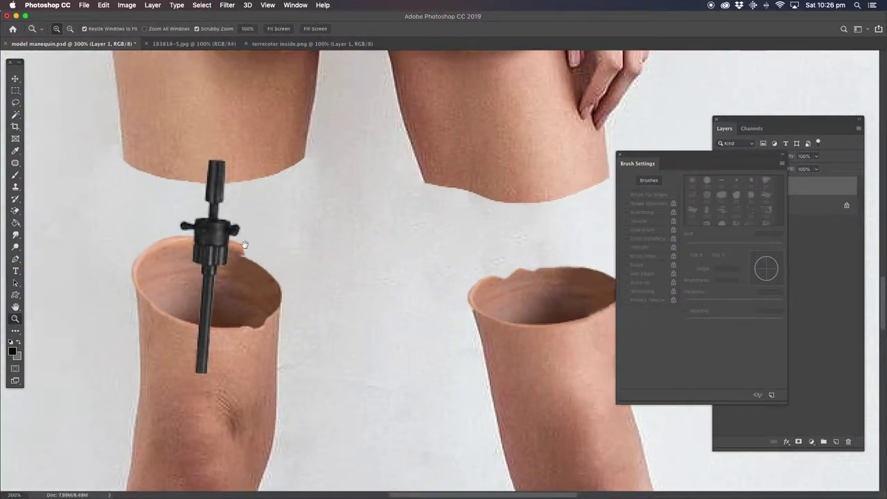
{"action": "left_click", "coordinate": [825, 226]}
{"action": "right_click", "coordinate": [768, 186]}
Duplicate the stand as Layer 1 copy and set it into the right pot, tilted about 11°.
{"action": "left_click", "coordinate": [673, 142]}
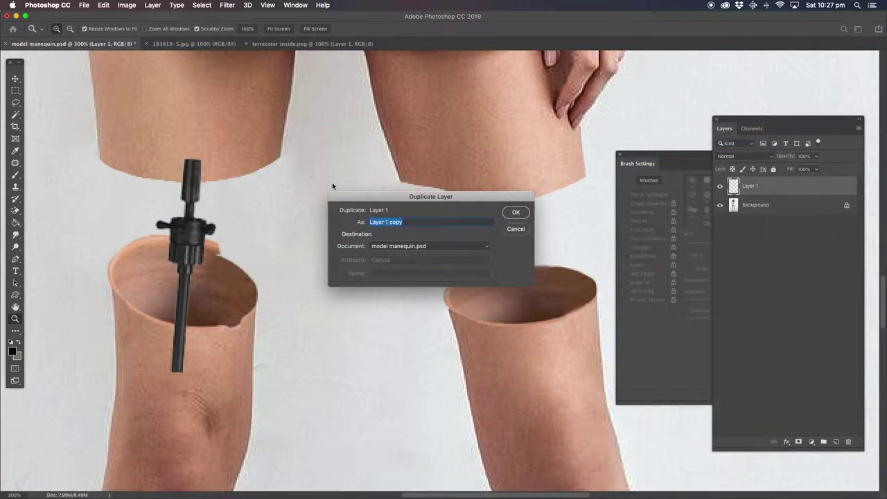
{"action": "left_click", "coordinate": [516, 213]}
{"action": "left_click", "coordinate": [19, 82]}
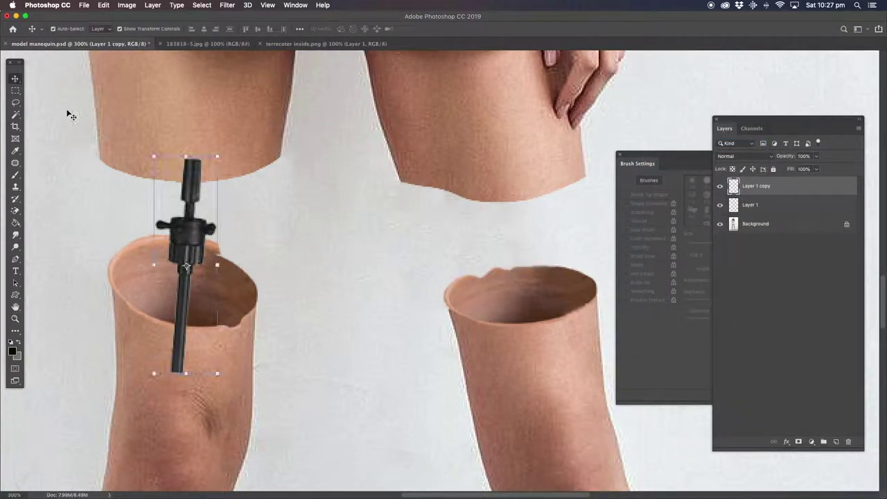
{"action": "left_click_drag", "start_coordinate": [195, 234], "coordinate": [520, 231]}
{"action": "mouse_move", "coordinate": [481, 151]}
{"action": "left_mouse_down"}
{"action": "mouse_move", "coordinate": [455, 169]}
{"action": "mouse_move", "coordinate": [478, 157]}
{"action": "left_mouse_up"}
{"action": "left_click_drag", "start_coordinate": [521, 244], "coordinate": [529, 254]}
{"action": "left_click", "coordinate": [16, 104]}
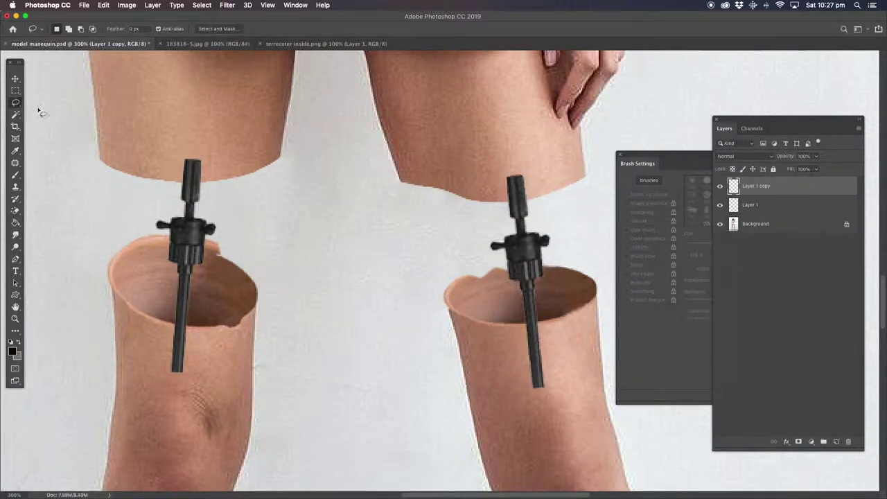
Zoom to 500% on the left stand and lower Layer 1's opacity to 59%.
{"action": "left_click", "coordinate": [754, 206]}
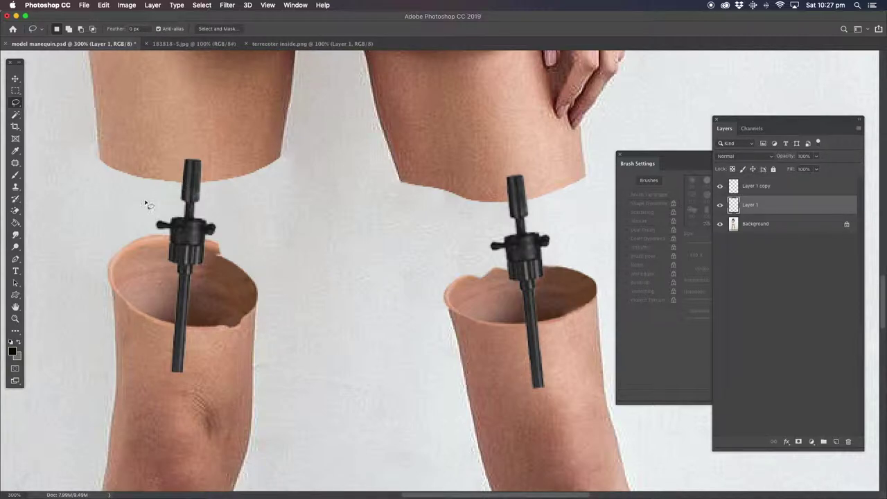
{"action": "left_click", "coordinate": [15, 319]}
{"action": "left_click", "coordinate": [179, 289]}
{"action": "left_click", "coordinate": [186, 288]}
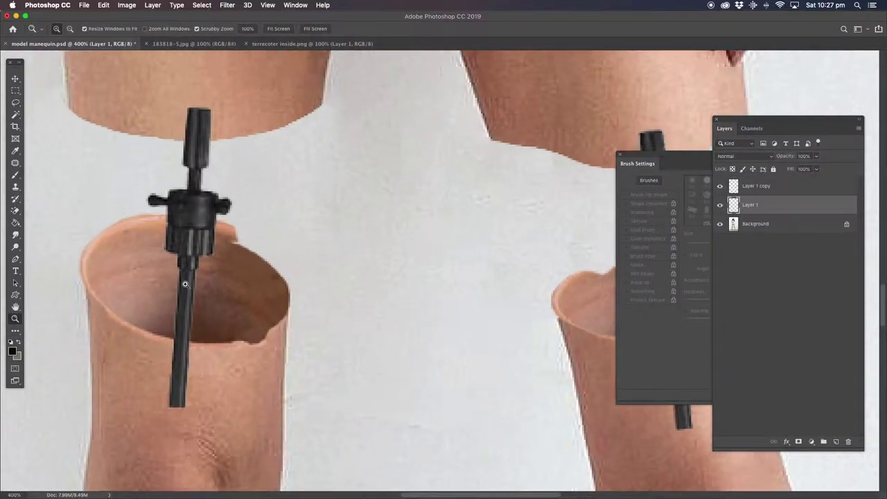
{"action": "left_click", "coordinate": [816, 156]}
{"action": "left_click_drag", "start_coordinate": [808, 169], "coordinate": [798, 169]}
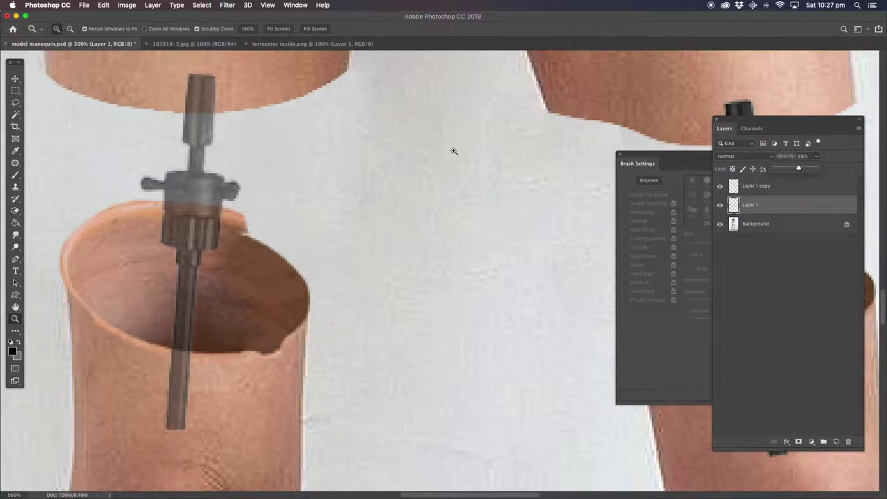
Lasso and delete the left pole's top and the rod below the pot rim.
{"action": "left_click", "coordinate": [15, 103]}
{"action": "left_click", "coordinate": [49, 100]}
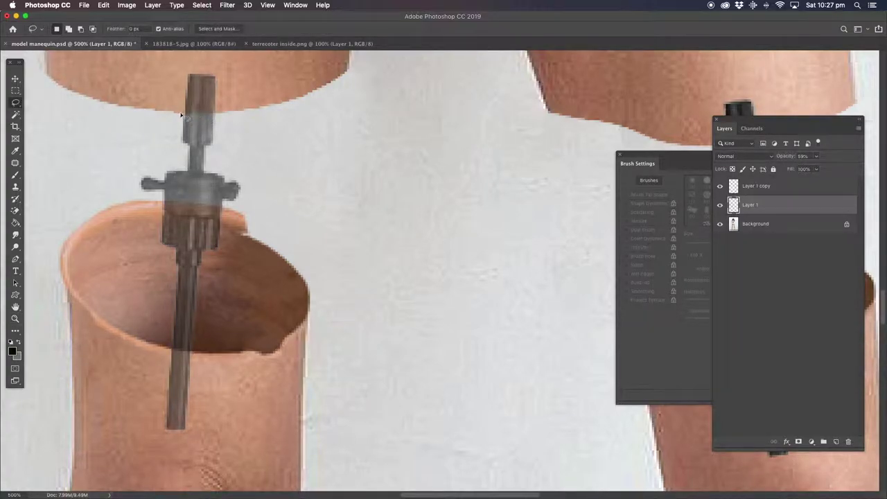
{"action": "mouse_move", "coordinate": [201, 115]}
{"action": "left_mouse_down"}
{"action": "mouse_move", "coordinate": [231, 89]}
{"action": "mouse_move", "coordinate": [171, 59]}
{"action": "mouse_move", "coordinate": [142, 93]}
{"action": "left_mouse_up"}
{"action": "key", "text": "Delete"}
{"action": "key", "text": "ctrl+d"}
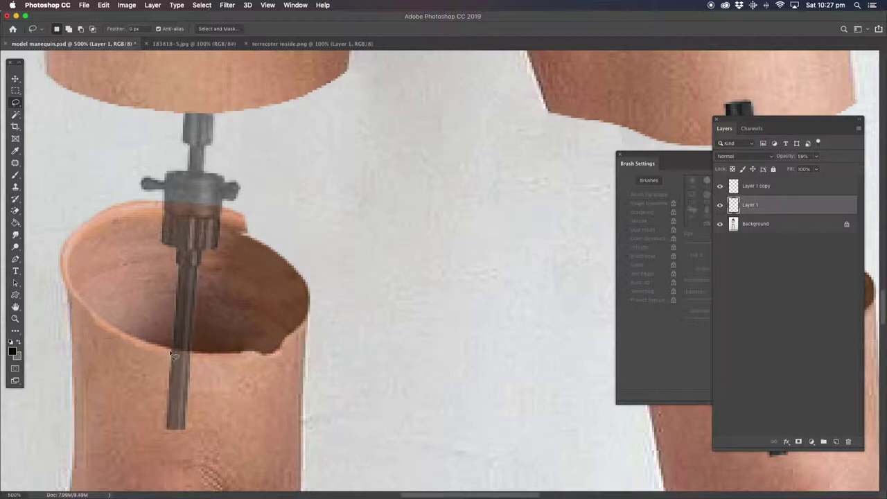
{"action": "mouse_move", "coordinate": [181, 350]}
{"action": "left_mouse_down"}
{"action": "mouse_move", "coordinate": [198, 355]}
{"action": "mouse_move", "coordinate": [138, 477]}
{"action": "mouse_move", "coordinate": [173, 348]}
{"action": "left_mouse_up"}
{"action": "key", "text": "Delete"}
{"action": "key", "text": "ctrl+d"}
Bring the right stand into view and set Layer 1 copy's opacity to 64%.
{"action": "left_click_drag", "start_coordinate": [435, 308], "coordinate": [656, 343]}
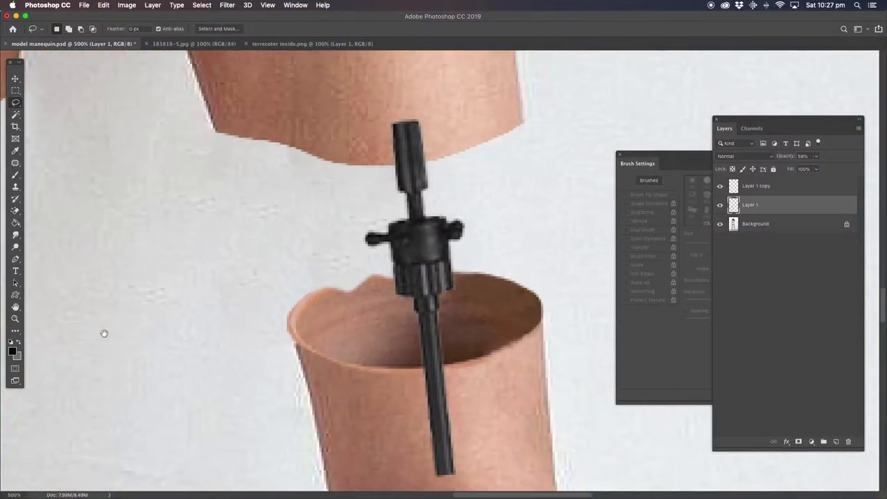
{"action": "left_click", "coordinate": [765, 187]}
{"action": "left_click", "coordinate": [816, 158]}
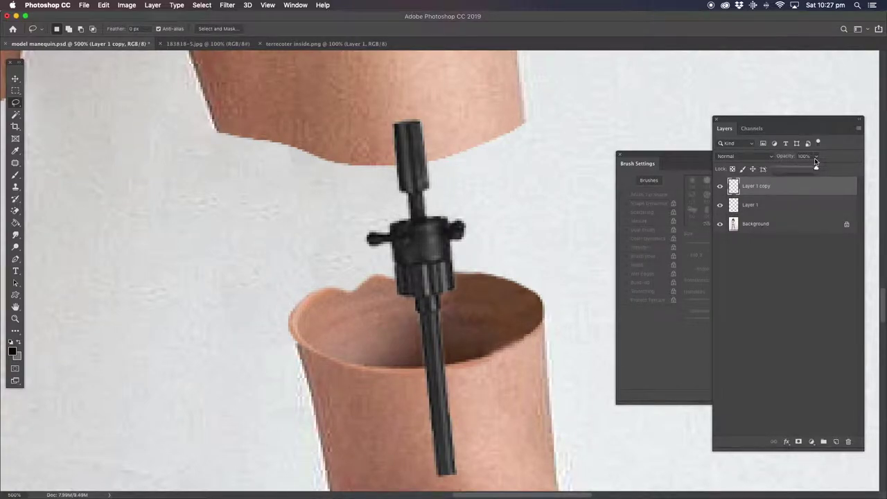
{"action": "left_click", "coordinate": [802, 170]}
{"action": "left_click", "coordinate": [400, 168]}
Cut away the right pole's top and the rod below its pot rim.
{"action": "mouse_move", "coordinate": [430, 167]}
{"action": "left_mouse_down"}
{"action": "mouse_move", "coordinate": [431, 111]}
{"action": "mouse_move", "coordinate": [366, 139]}
{"action": "left_mouse_up"}
{"action": "key", "text": "super+x"}
{"action": "mouse_move", "coordinate": [431, 373]}
{"action": "left_mouse_down"}
{"action": "mouse_move", "coordinate": [448, 370]}
{"action": "mouse_move", "coordinate": [476, 451]}
{"action": "mouse_move", "coordinate": [418, 486]}
{"action": "mouse_move", "coordinate": [421, 362]}
{"action": "left_mouse_up"}
{"action": "key", "text": "super+x"}
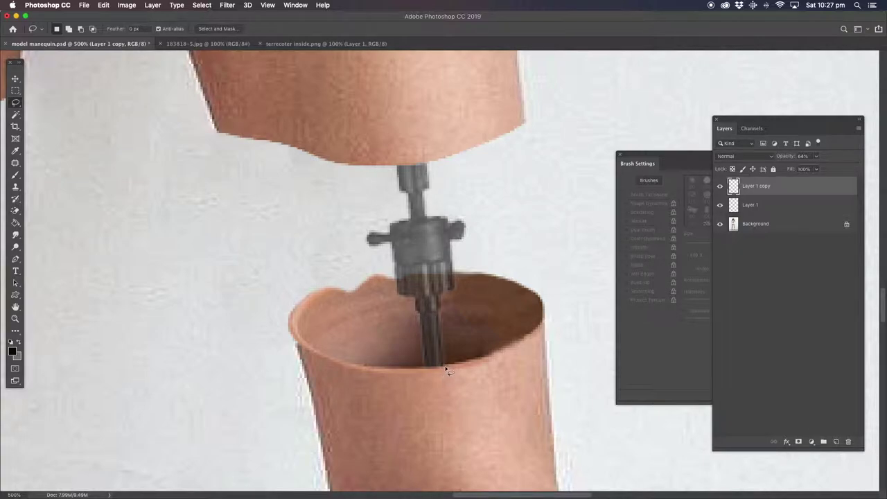
{"action": "left_click_drag", "start_coordinate": [451, 375], "coordinate": [428, 377]}
Restore both stand layers to 100% opacity.
{"action": "left_click", "coordinate": [816, 156]}
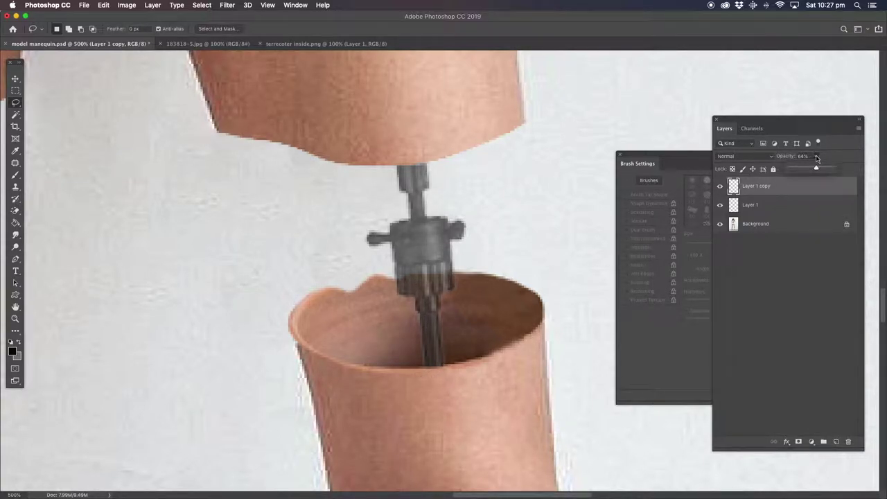
{"action": "left_click_drag", "start_coordinate": [816, 171], "coordinate": [835, 171]}
{"action": "scroll", "coordinate": [346, 201], "scroll_direction": "down", "scroll_amount": 5}
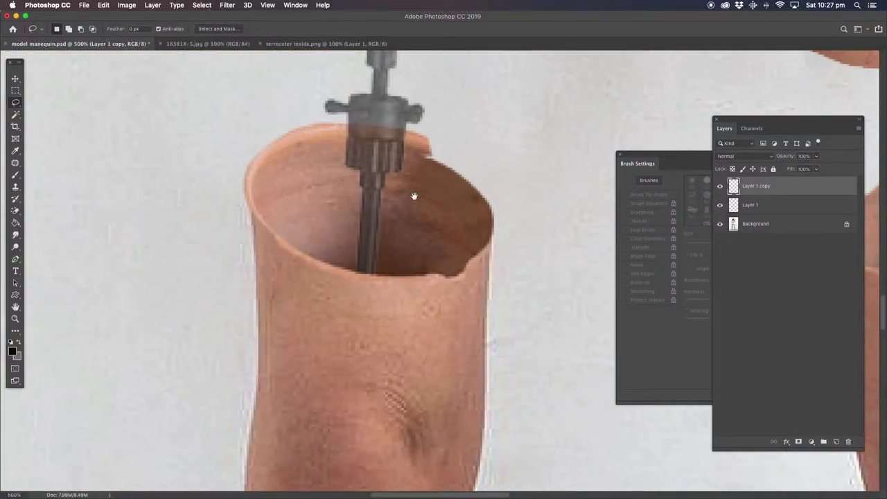
{"action": "left_click_drag", "start_coordinate": [414, 196], "coordinate": [323, 248]}
{"action": "left_click", "coordinate": [797, 205]}
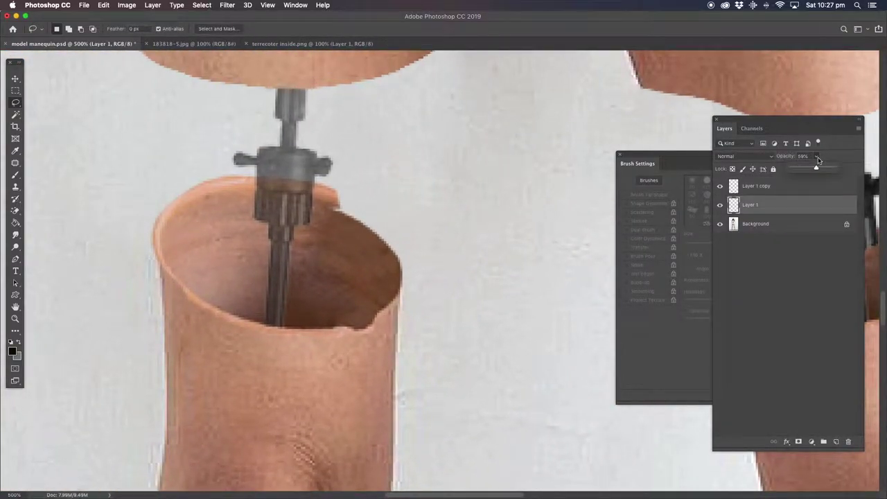
{"action": "left_click_drag", "start_coordinate": [817, 168], "coordinate": [835, 168]}
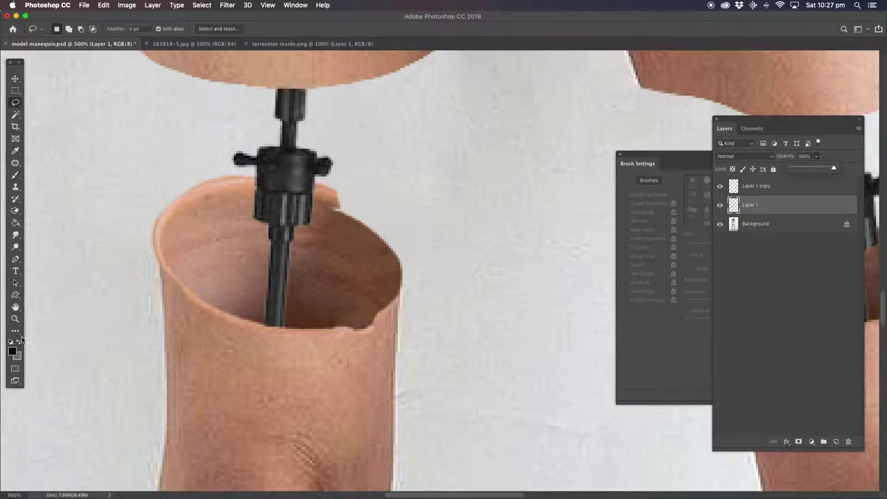
{"action": "left_click", "coordinate": [270, 334]}
{"action": "key", "text": "super+z"}
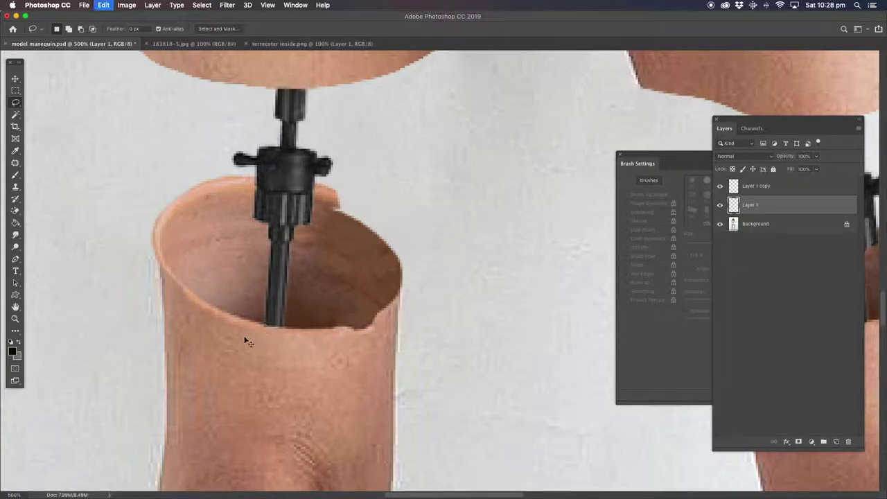
Zoom out to 200% to see both legs, then zoom in on the right knee connector.
{"action": "left_click", "coordinate": [15, 318]}
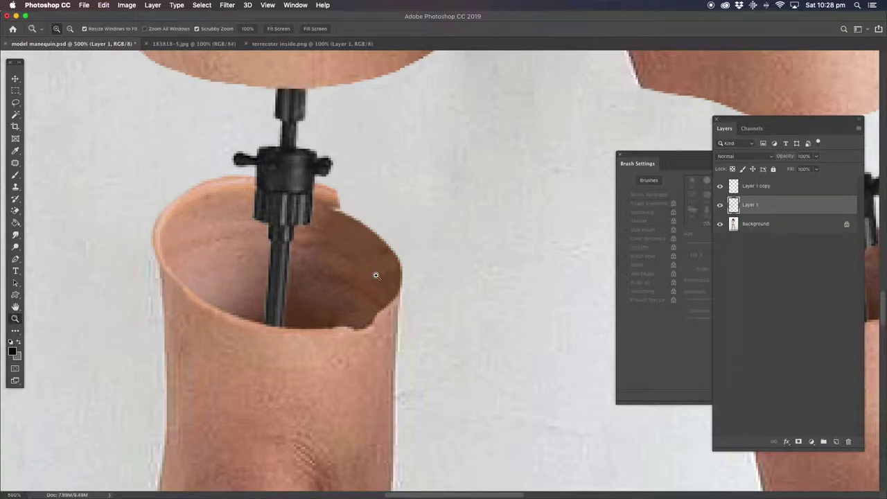
{"action": "left_click", "coordinate": [517, 282], "text": "alt"}
{"action": "left_click", "coordinate": [511, 275], "text": "alt"}
{"action": "left_click", "coordinate": [492, 263], "text": "alt"}
{"action": "left_click_drag", "start_coordinate": [493, 263], "coordinate": [409, 207]}
{"action": "left_click_drag", "start_coordinate": [350, 348], "coordinate": [356, 309]}
{"action": "left_click", "coordinate": [374, 305]}
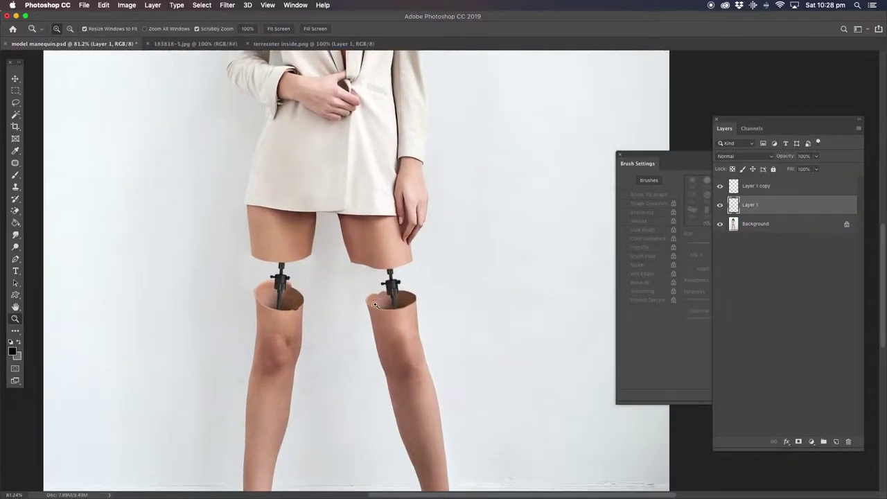
With Layer 1 copy selected, flatten the image and add a new empty layer.
{"action": "left_click", "coordinate": [315, 309]}
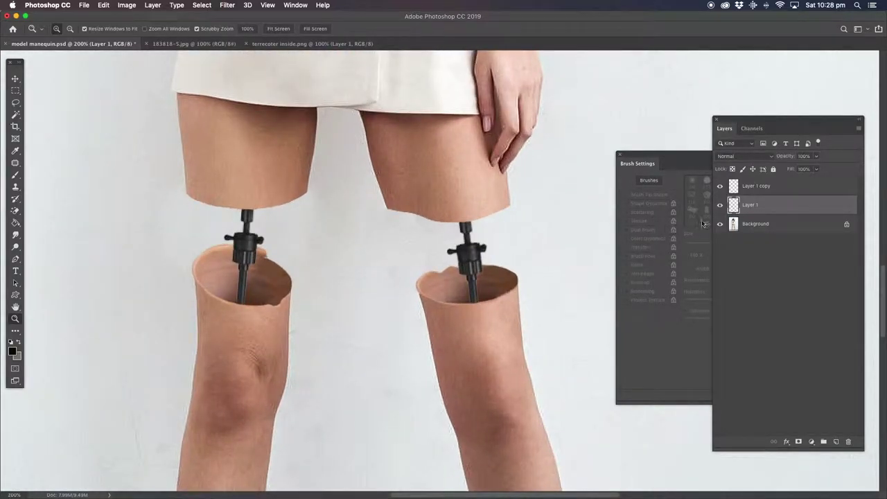
{"action": "left_click", "coordinate": [759, 185]}
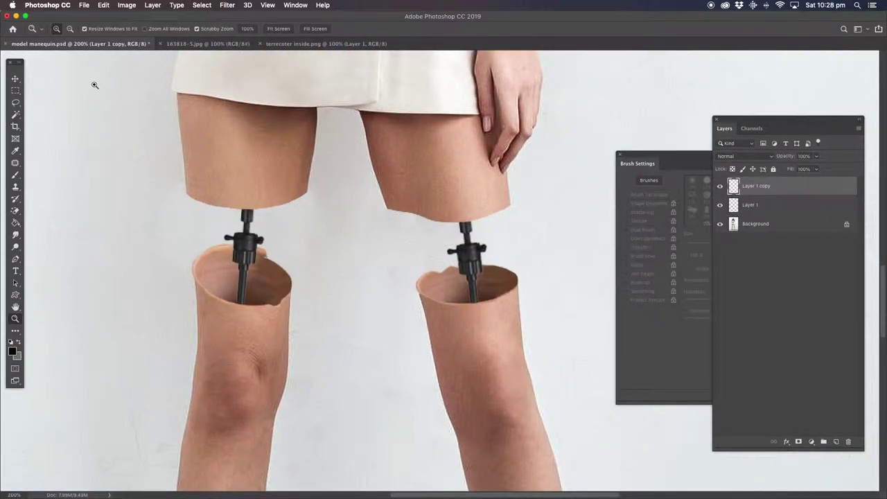
{"action": "left_click", "coordinate": [153, 6]}
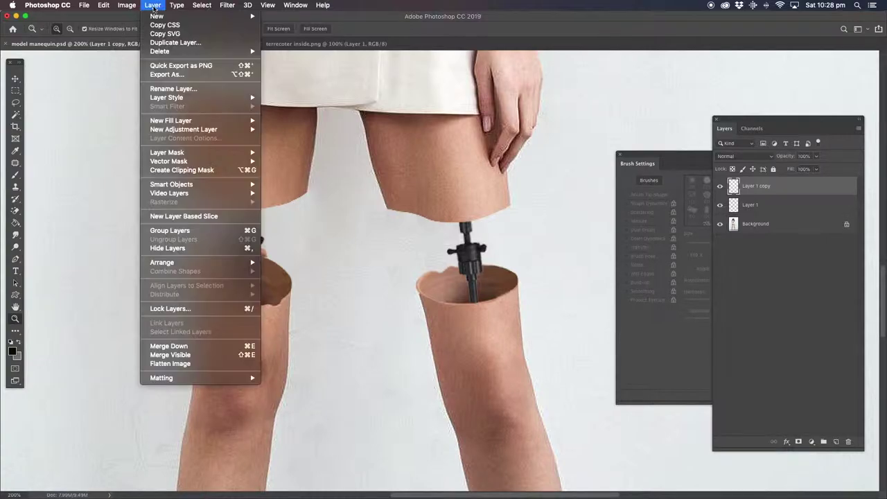
{"action": "left_click", "coordinate": [201, 363]}
{"action": "left_click", "coordinate": [835, 441]}
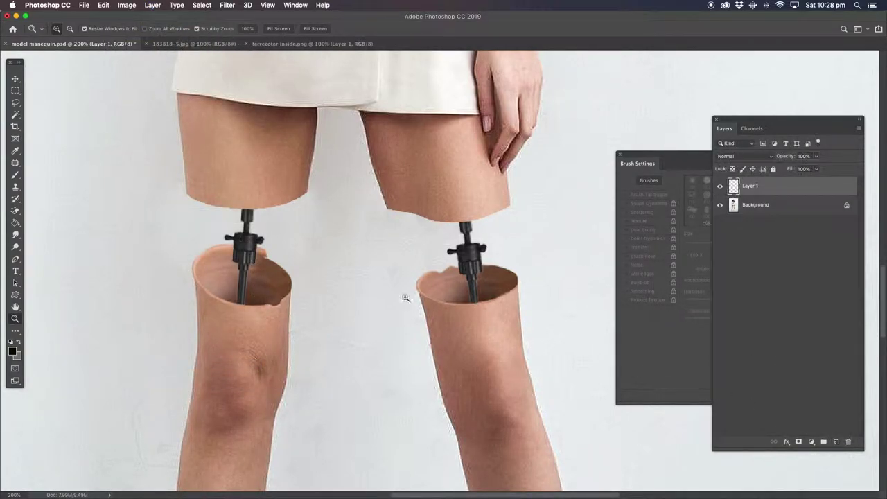
{"action": "left_click", "coordinate": [255, 250]}
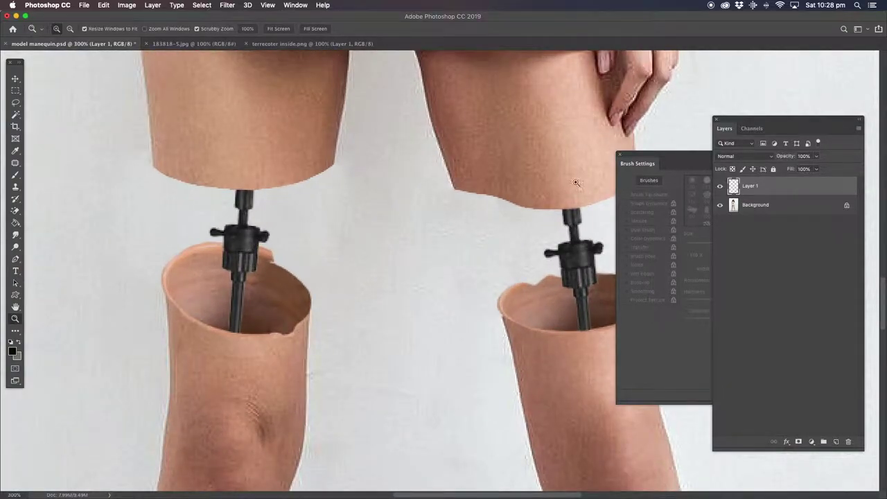
{"action": "left_click", "coordinate": [272, 207]}
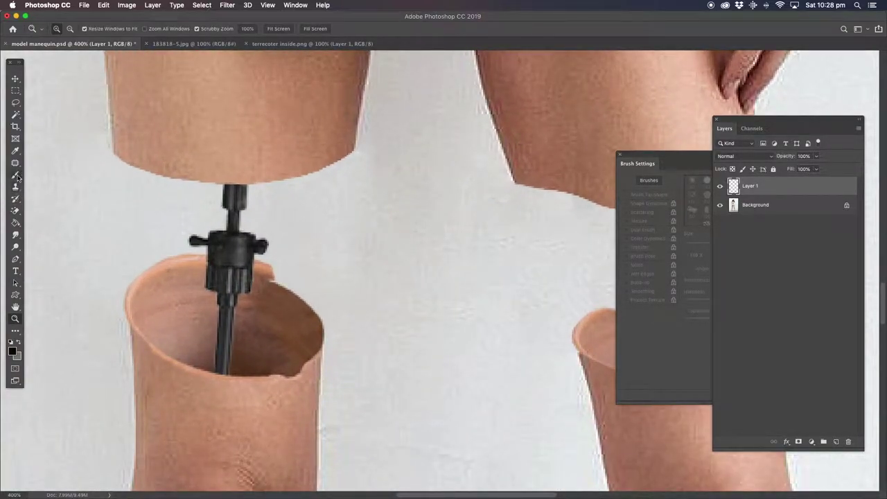
Paint black over the tops of both stand poles with a 9 px brush.
{"action": "left_click_drag", "start_coordinate": [16, 176], "coordinate": [55, 175]}
{"action": "left_click", "coordinate": [659, 327]}
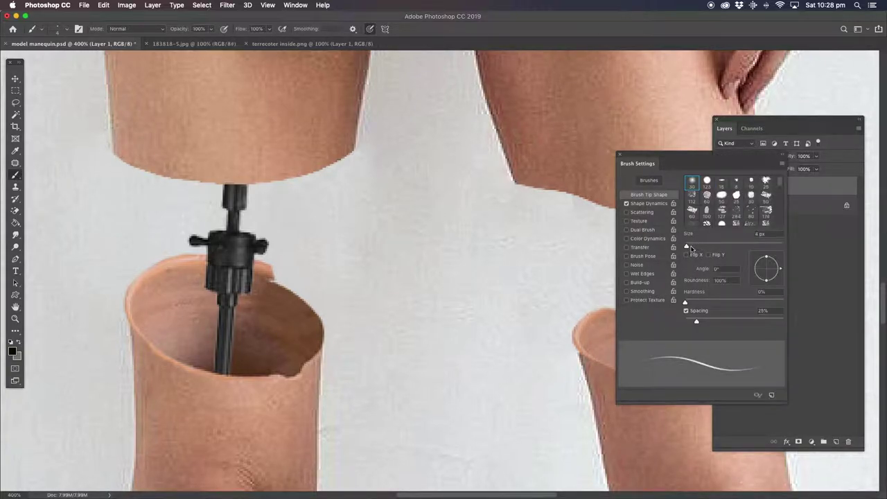
{"action": "left_click_drag", "start_coordinate": [688, 247], "coordinate": [690, 248]}
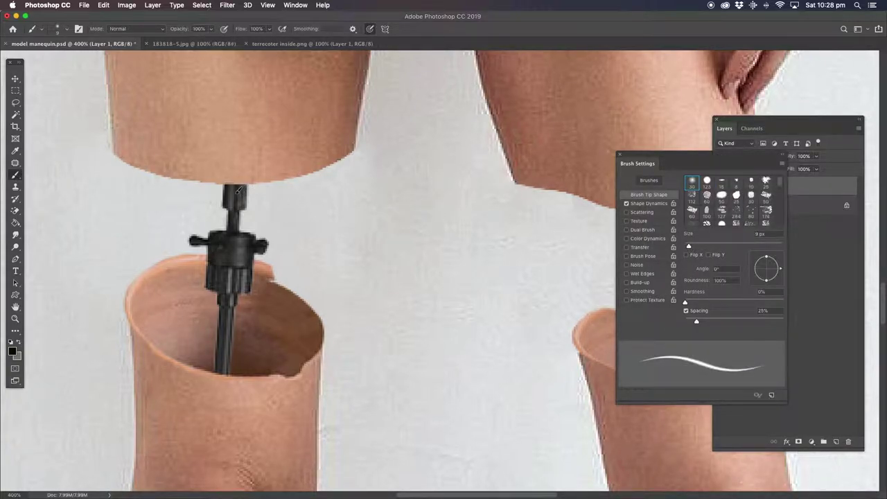
{"action": "left_click_drag", "start_coordinate": [230, 197], "coordinate": [243, 186]}
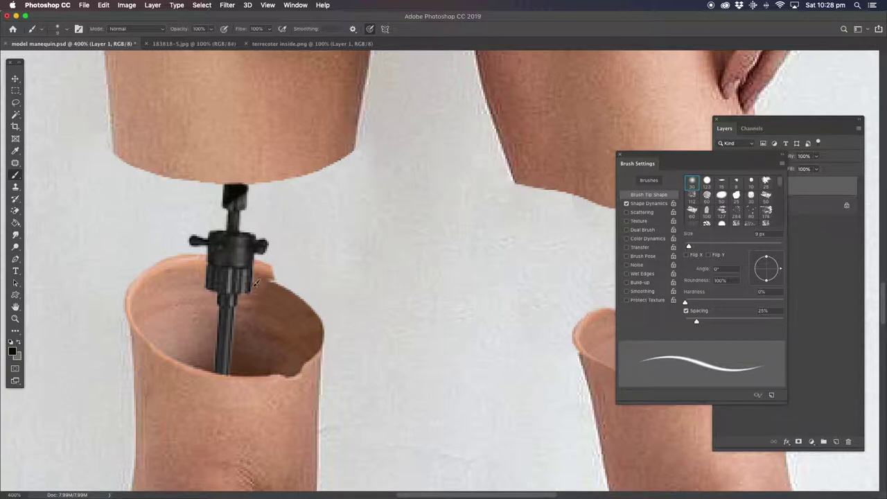
{"action": "scroll", "coordinate": [323, 311], "scroll_direction": "right", "scroll_amount": 5}
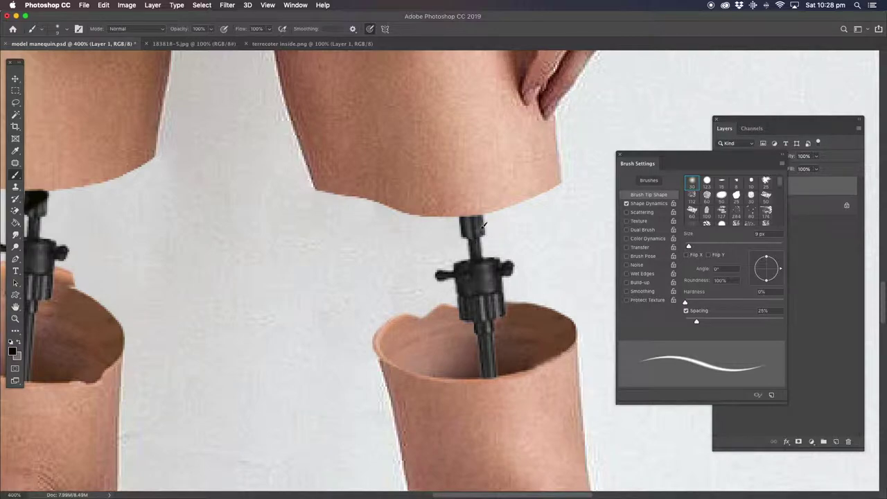
{"action": "mouse_move", "coordinate": [484, 216]}
{"action": "left_mouse_down"}
{"action": "mouse_move", "coordinate": [463, 217]}
{"action": "mouse_move", "coordinate": [473, 218]}
{"action": "mouse_move", "coordinate": [447, 233]}
{"action": "mouse_move", "coordinate": [456, 224]}
{"action": "left_mouse_up"}
Darken the lower end of the left pole and widen its base down to the pot rim.
{"action": "scroll", "coordinate": [483, 326], "scroll_direction": "down", "scroll_amount": 2}
{"action": "scroll", "coordinate": [483, 326], "scroll_direction": "left", "scroll_amount": 1}
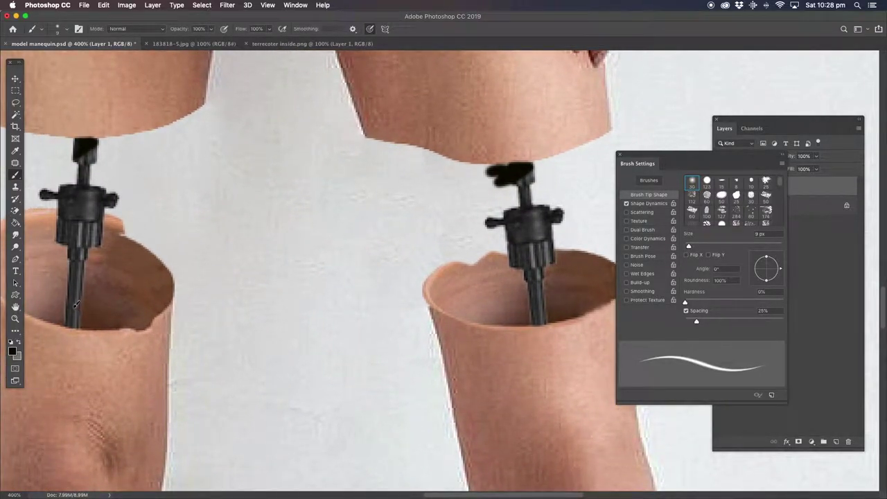
{"action": "mouse_move", "coordinate": [81, 314]}
{"action": "left_mouse_down"}
{"action": "mouse_move", "coordinate": [72, 301]}
{"action": "mouse_move", "coordinate": [70, 322]}
{"action": "mouse_move", "coordinate": [74, 312]}
{"action": "mouse_move", "coordinate": [80, 319]}
{"action": "left_mouse_up"}
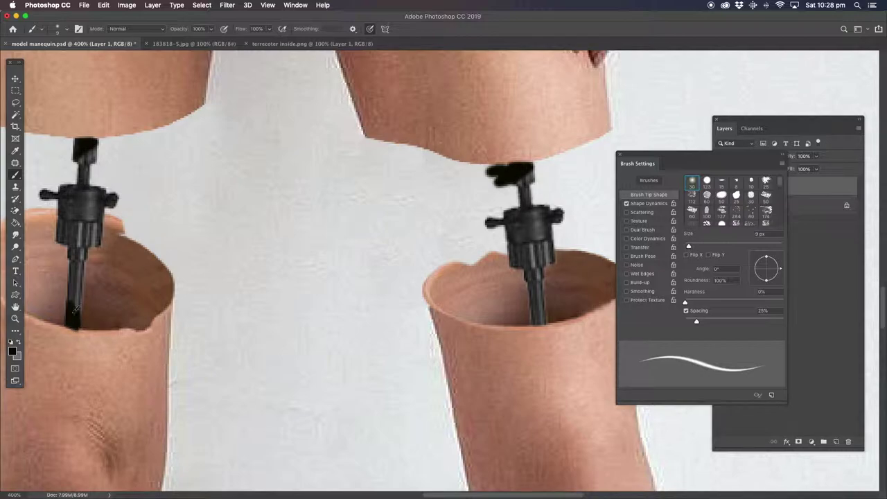
{"action": "mouse_move", "coordinate": [539, 305]}
{"action": "left_mouse_down"}
{"action": "mouse_move", "coordinate": [536, 322]}
{"action": "mouse_move", "coordinate": [542, 319]}
{"action": "left_mouse_up"}
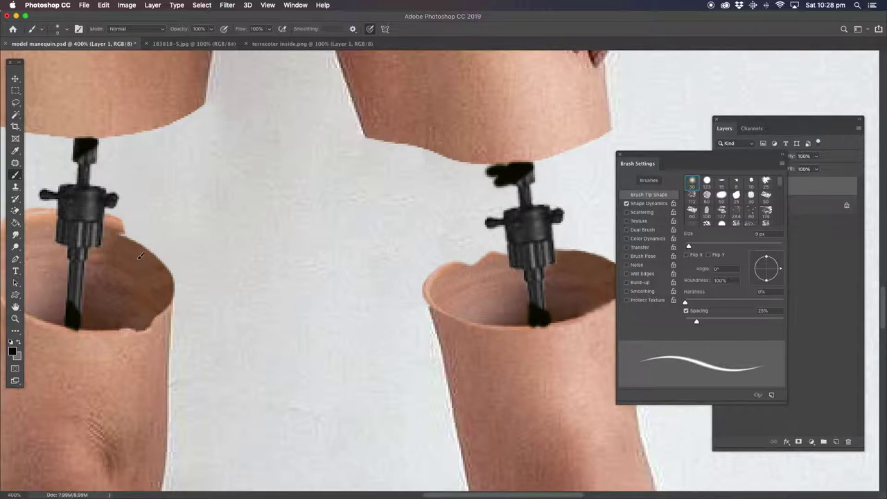
Paint a thick dark shadow stroke inside the left pot along its rim.
{"action": "left_click_drag", "start_coordinate": [143, 248], "coordinate": [87, 325]}
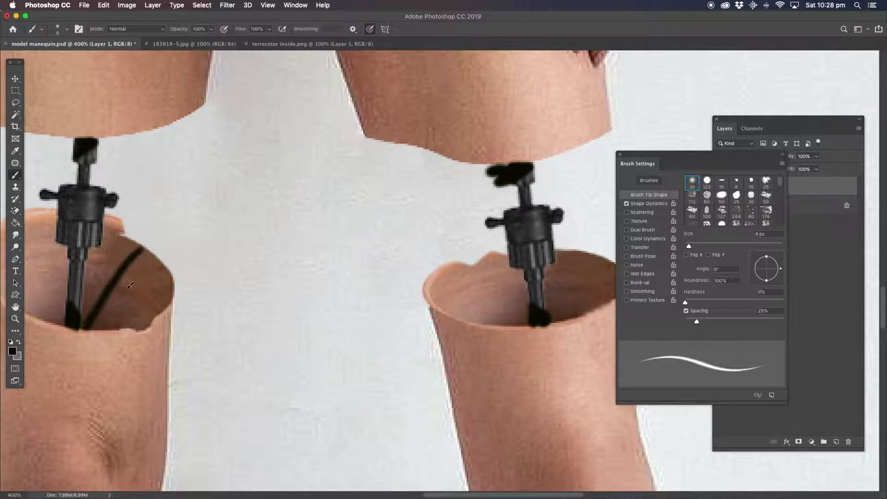
{"action": "mouse_move", "coordinate": [137, 244]}
{"action": "left_mouse_down"}
{"action": "mouse_move", "coordinate": [119, 266]}
{"action": "mouse_move", "coordinate": [124, 278]}
{"action": "mouse_move", "coordinate": [158, 260]}
{"action": "mouse_move", "coordinate": [131, 241]}
{"action": "mouse_move", "coordinate": [116, 263]}
{"action": "mouse_move", "coordinate": [124, 271]}
{"action": "mouse_move", "coordinate": [140, 257]}
{"action": "left_mouse_up"}
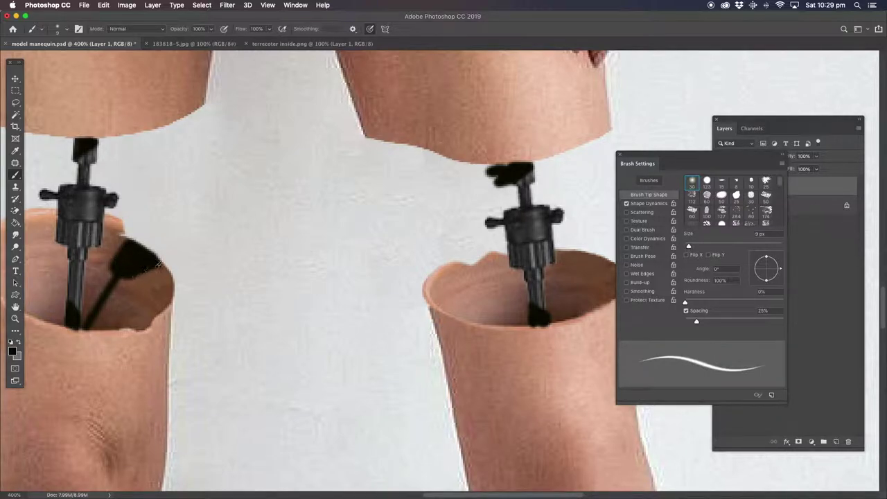
{"action": "mouse_move", "coordinate": [165, 263]}
{"action": "left_mouse_down"}
{"action": "mouse_move", "coordinate": [120, 277]}
{"action": "mouse_move", "coordinate": [129, 276]}
{"action": "mouse_move", "coordinate": [113, 293]}
{"action": "mouse_move", "coordinate": [129, 273]}
{"action": "mouse_move", "coordinate": [95, 327]}
{"action": "mouse_move", "coordinate": [126, 267]}
{"action": "mouse_move", "coordinate": [101, 304]}
{"action": "left_mouse_up"}
{"action": "left_click_drag", "start_coordinate": [121, 268], "coordinate": [97, 314]}
{"action": "mouse_move", "coordinate": [123, 275]}
{"action": "left_mouse_down"}
{"action": "mouse_move", "coordinate": [98, 328]}
{"action": "mouse_move", "coordinate": [98, 299]}
{"action": "left_mouse_up"}
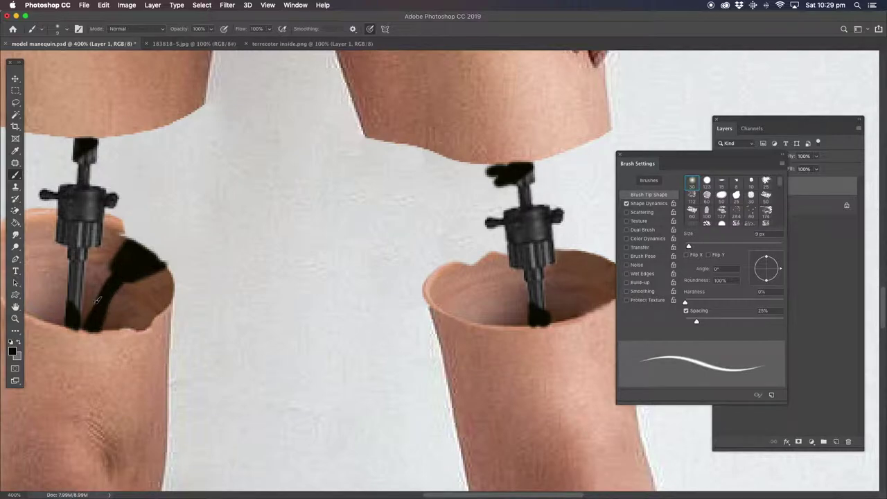
Trim the left pot shadow's edges with the Eraser, then repaint its left edge and lower part.
{"action": "left_click_drag", "start_coordinate": [15, 211], "coordinate": [50, 208]}
{"action": "mouse_move", "coordinate": [145, 254]}
{"action": "left_mouse_down"}
{"action": "mouse_move", "coordinate": [94, 326]}
{"action": "mouse_move", "coordinate": [128, 249]}
{"action": "mouse_move", "coordinate": [108, 267]}
{"action": "left_mouse_up"}
{"action": "left_click", "coordinate": [16, 175]}
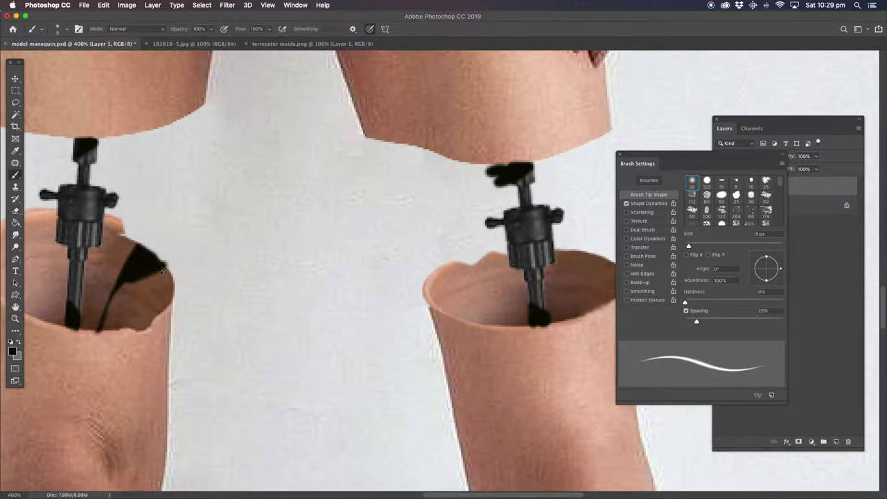
{"action": "mouse_move", "coordinate": [129, 246]}
{"action": "left_mouse_down"}
{"action": "mouse_move", "coordinate": [123, 273]}
{"action": "mouse_move", "coordinate": [138, 241]}
{"action": "mouse_move", "coordinate": [138, 279]}
{"action": "mouse_move", "coordinate": [145, 271]}
{"action": "mouse_move", "coordinate": [106, 323]}
{"action": "left_mouse_up"}
{"action": "mouse_move", "coordinate": [122, 276]}
{"action": "left_mouse_down"}
{"action": "mouse_move", "coordinate": [103, 322]}
{"action": "mouse_move", "coordinate": [130, 266]}
{"action": "mouse_move", "coordinate": [129, 283]}
{"action": "mouse_move", "coordinate": [166, 270]}
{"action": "mouse_move", "coordinate": [126, 288]}
{"action": "left_mouse_up"}
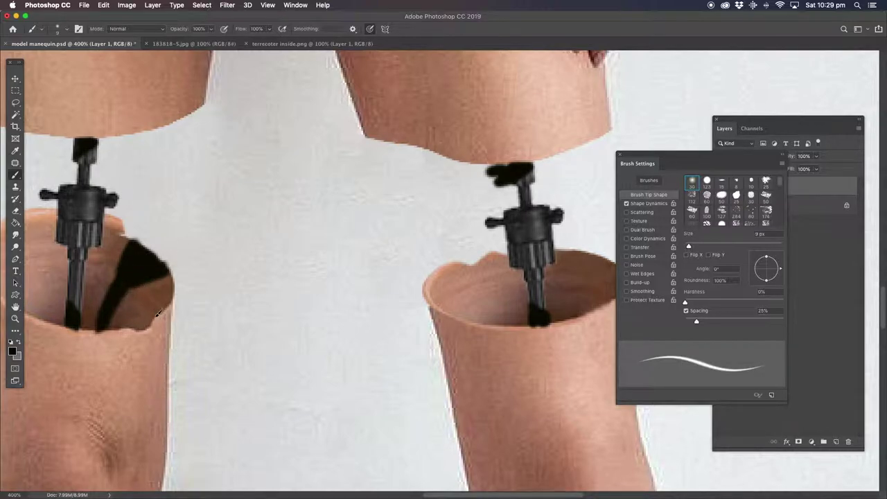
Brush a thick shadow stroke inside the right pot.
{"action": "left_click_drag", "start_coordinate": [252, 296], "coordinate": [178, 277]}
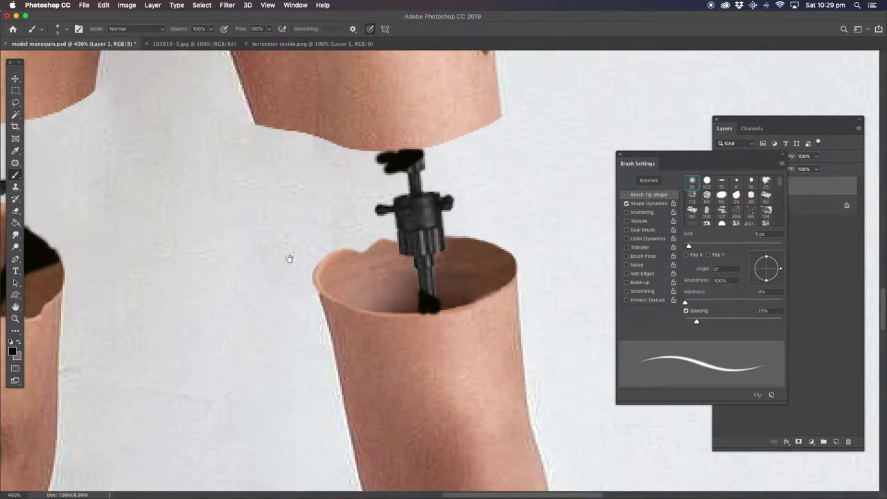
{"action": "mouse_move", "coordinate": [496, 245]}
{"action": "left_mouse_down"}
{"action": "mouse_move", "coordinate": [453, 258]}
{"action": "mouse_move", "coordinate": [478, 269]}
{"action": "mouse_move", "coordinate": [503, 249]}
{"action": "mouse_move", "coordinate": [465, 241]}
{"action": "mouse_move", "coordinate": [488, 247]}
{"action": "mouse_move", "coordinate": [450, 257]}
{"action": "mouse_move", "coordinate": [468, 275]}
{"action": "mouse_move", "coordinate": [474, 260]}
{"action": "mouse_move", "coordinate": [446, 315]}
{"action": "left_mouse_up"}
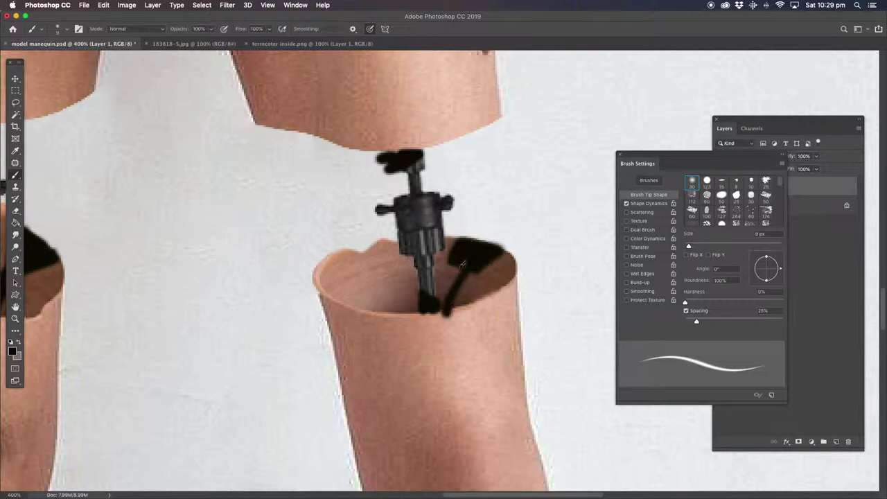
{"action": "mouse_move", "coordinate": [465, 263]}
{"action": "left_mouse_down"}
{"action": "mouse_move", "coordinate": [443, 306]}
{"action": "mouse_move", "coordinate": [470, 261]}
{"action": "mouse_move", "coordinate": [451, 273]}
{"action": "left_mouse_up"}
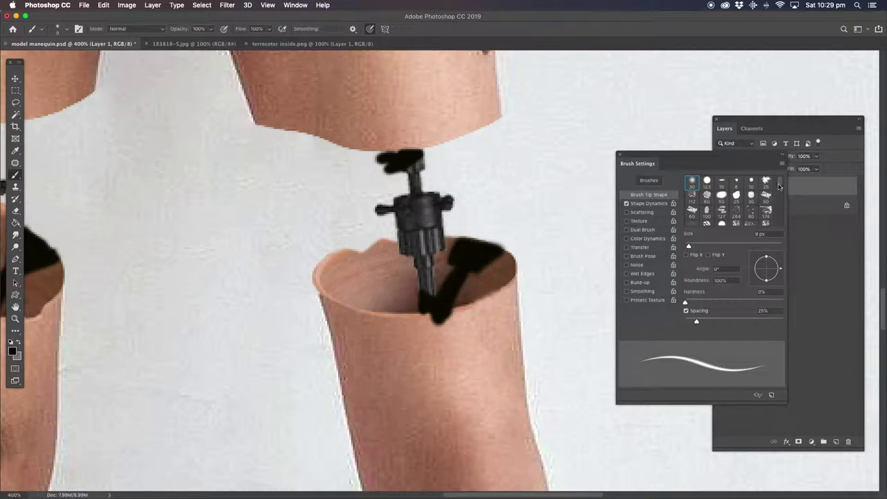
Lower Layer 1 opacity to 47% and erase the stray grey smudge beside the pole.
{"action": "left_click", "coordinate": [810, 184]}
{"action": "left_click", "coordinate": [817, 156]}
{"action": "left_click_drag", "start_coordinate": [814, 169], "coordinate": [793, 169]}
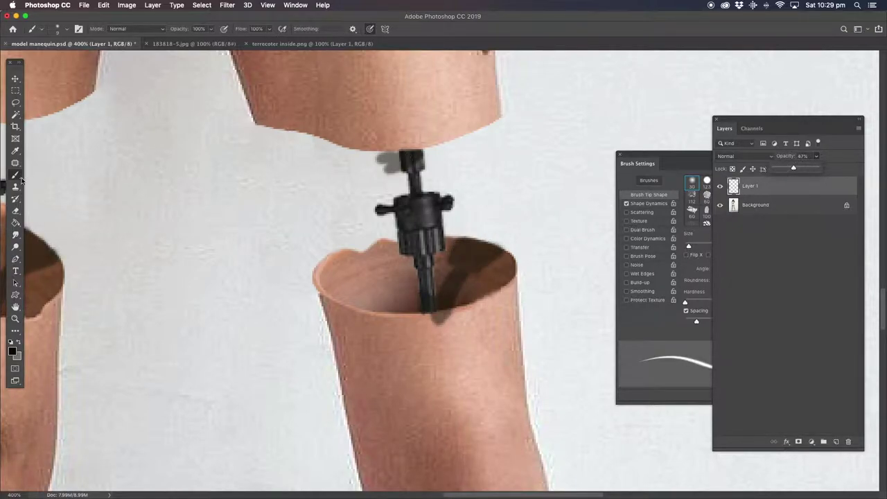
{"action": "left_click", "coordinate": [15, 210]}
{"action": "mouse_move", "coordinate": [397, 156]}
{"action": "left_mouse_down"}
{"action": "mouse_move", "coordinate": [399, 169]}
{"action": "mouse_move", "coordinate": [375, 164]}
{"action": "left_mouse_up"}
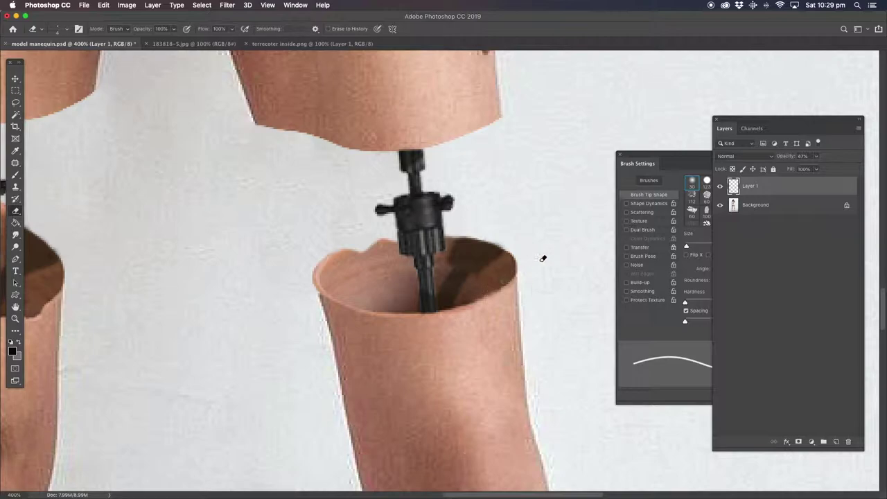
Zoom out to 200% and centre both legs in the view.
{"action": "left_click_drag", "start_coordinate": [220, 273], "coordinate": [485, 257]}
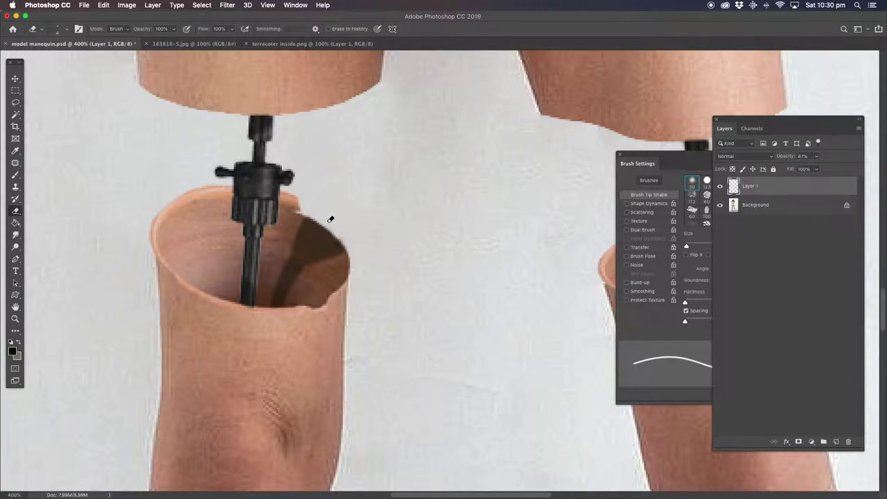
{"action": "scroll", "coordinate": [326, 222], "scroll_direction": "right", "scroll_amount": 3}
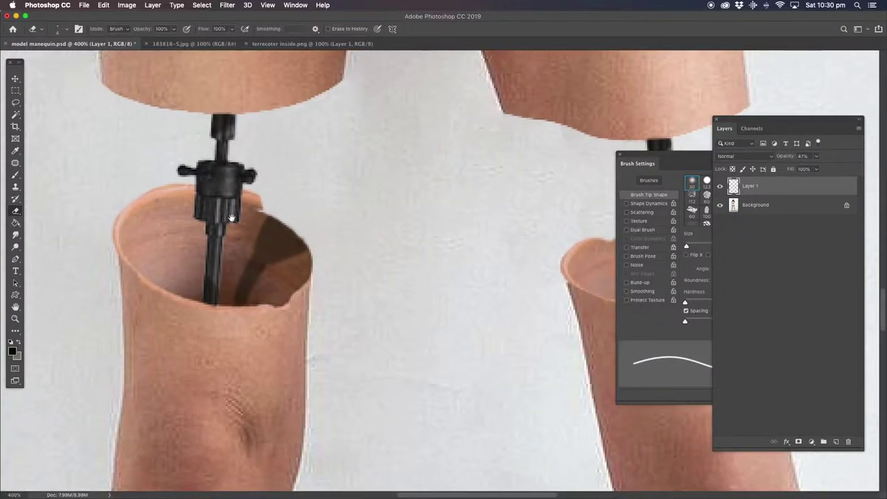
{"action": "left_click", "coordinate": [15, 320]}
{"action": "left_click", "coordinate": [485, 240], "text": "alt"}
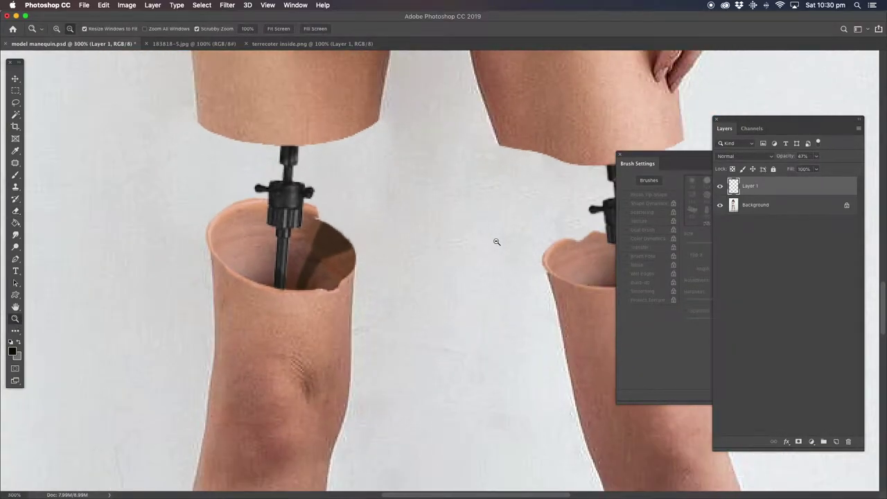
{"action": "left_click", "coordinate": [513, 241], "text": "alt"}
{"action": "left_click_drag", "start_coordinate": [503, 251], "coordinate": [335, 243]}
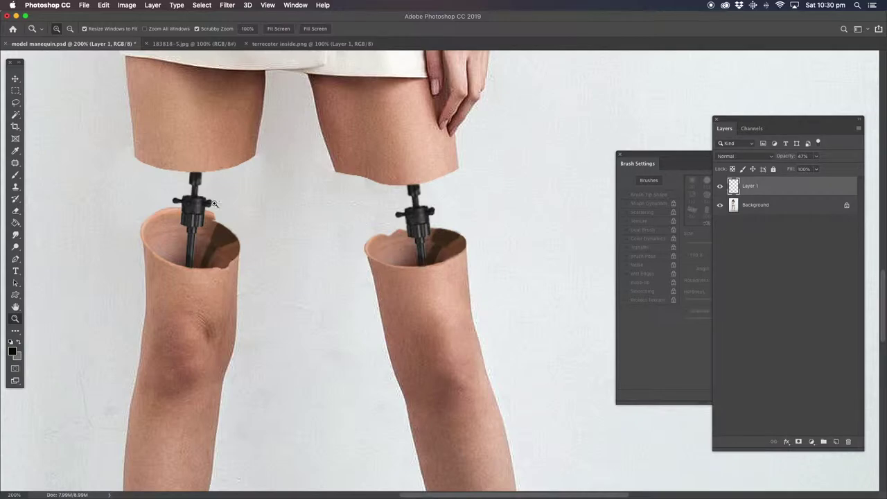
Apply a 1.3-pixel Gaussian Blur to the painted shadow strokes.
{"action": "left_click", "coordinate": [226, 5]}
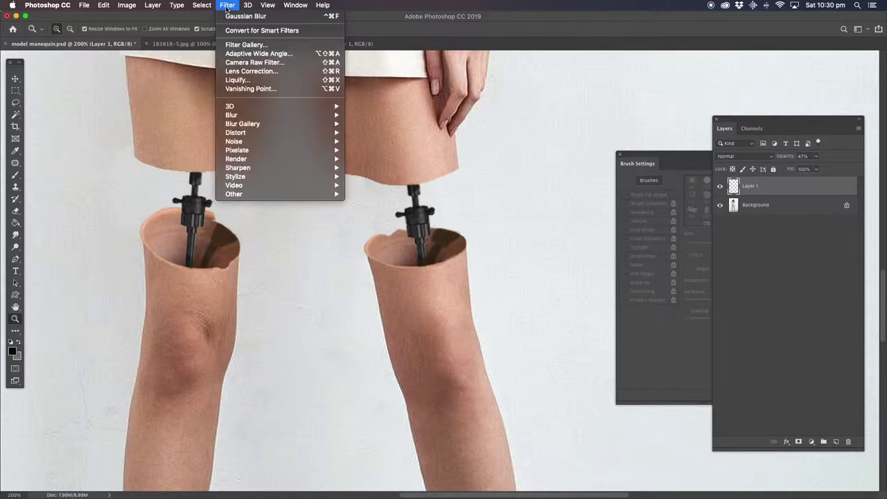
{"action": "left_click", "coordinate": [265, 217]}
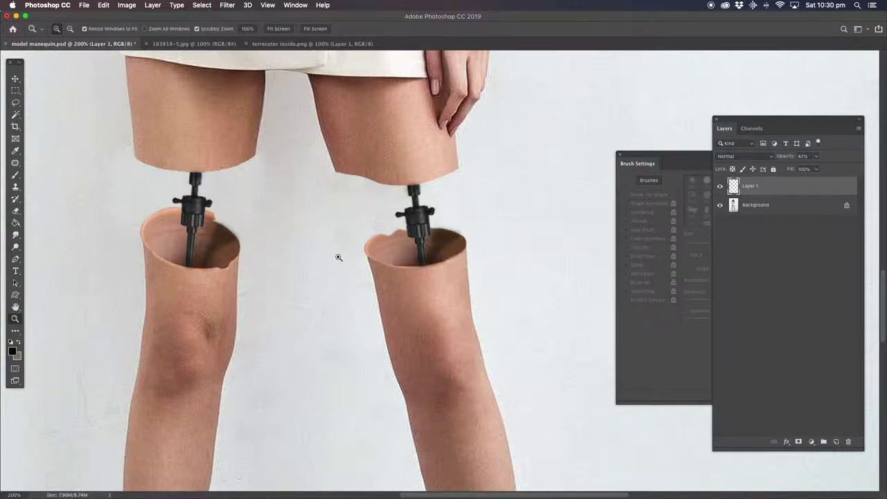
{"action": "left_click", "coordinate": [225, 5]}
{"action": "mouse_move", "coordinate": [255, 115]}
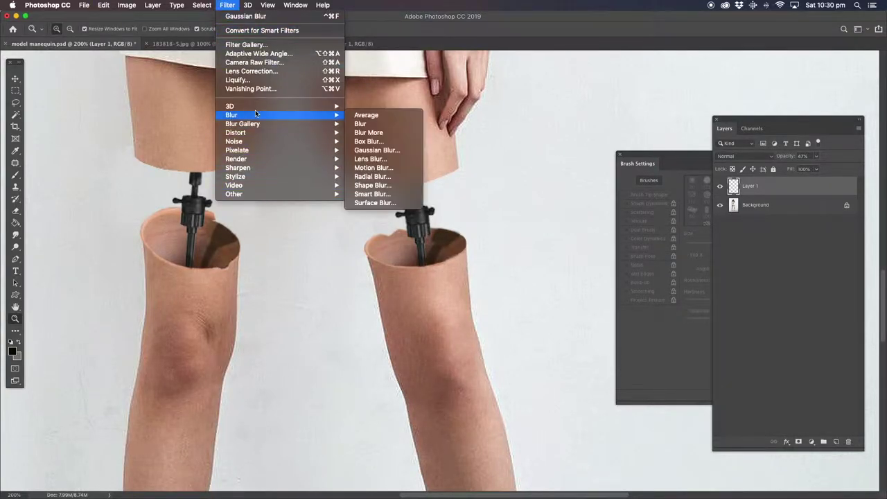
{"action": "left_click", "coordinate": [374, 151]}
{"action": "mouse_move", "coordinate": [627, 348]}
{"action": "left_mouse_down"}
{"action": "mouse_move", "coordinate": [638, 349]}
{"action": "mouse_move", "coordinate": [628, 350]}
{"action": "left_mouse_up"}
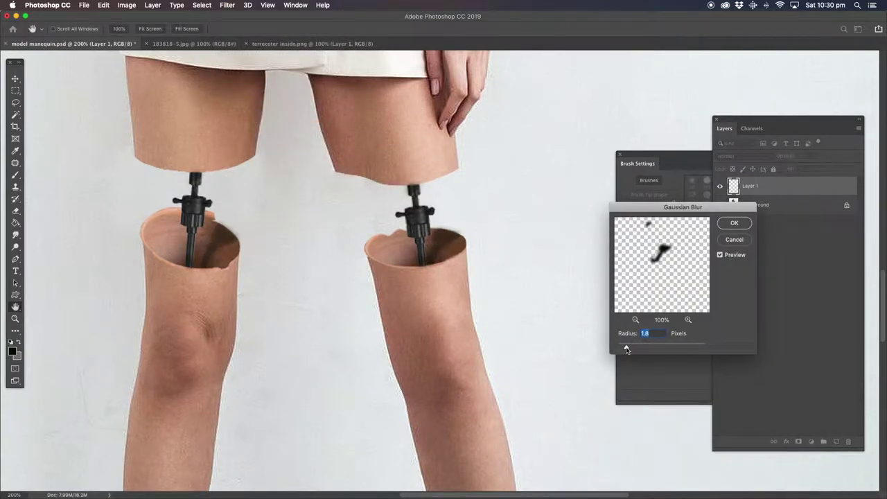
{"action": "left_click_drag", "start_coordinate": [624, 350], "coordinate": [621, 350]}
{"action": "left_click", "coordinate": [721, 225]}
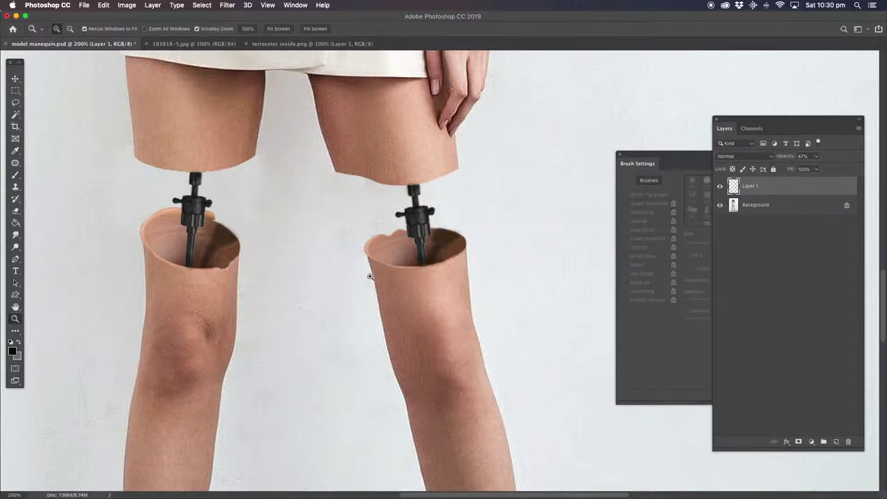
Zoom in to 500% on the right leg's connector and pick the Eraser.
{"action": "left_click", "coordinate": [390, 223]}
{"action": "left_click", "coordinate": [402, 202]}
{"action": "left_click", "coordinate": [415, 179]}
{"action": "left_click", "coordinate": [15, 211]}
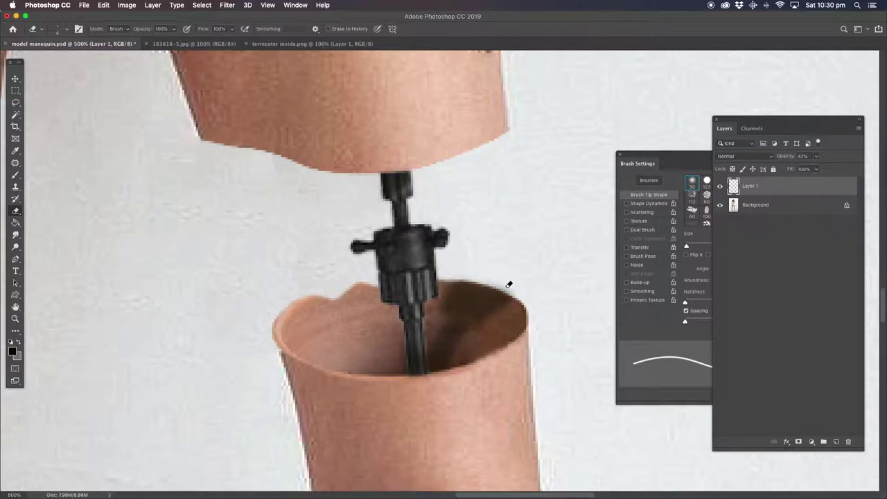
{"action": "scroll", "coordinate": [476, 273], "scroll_direction": "down", "scroll_amount": 3}
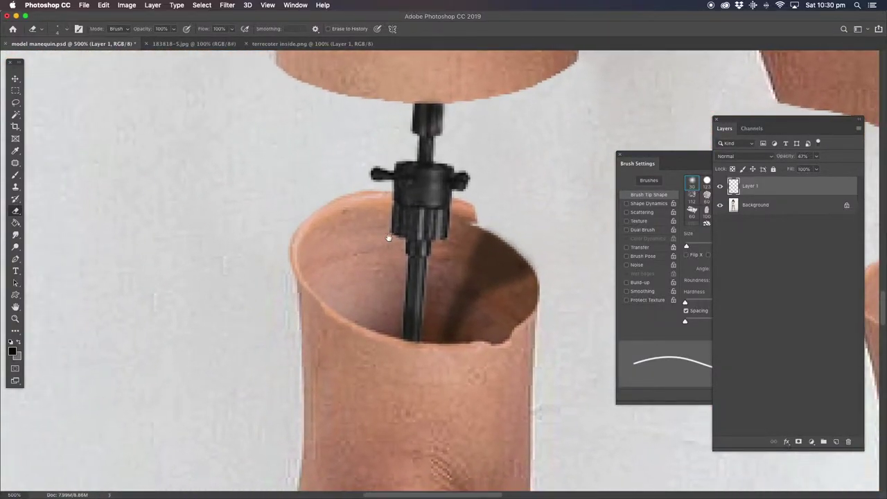
{"action": "left_click_drag", "start_coordinate": [389, 238], "coordinate": [239, 266]}
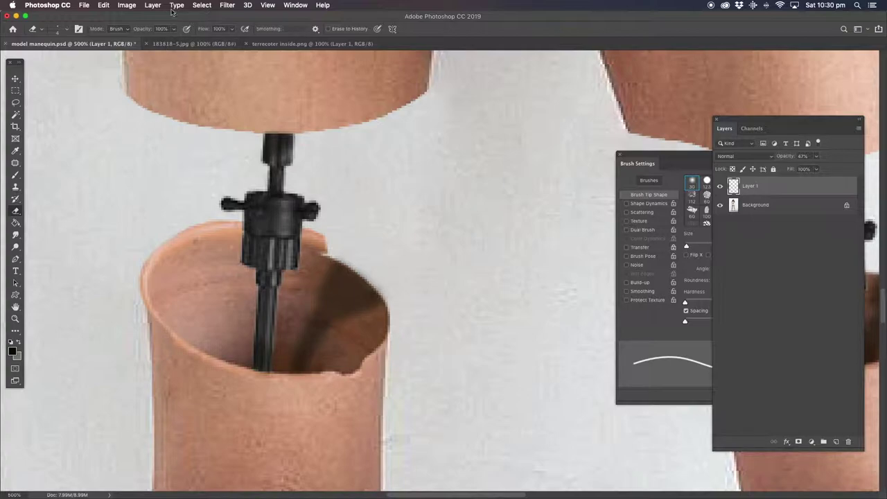
{"action": "left_click", "coordinate": [153, 6]}
{"action": "left_click", "coordinate": [177, 364]}
{"action": "left_click", "coordinate": [15, 319]}
{"action": "key", "text": "super+0"}
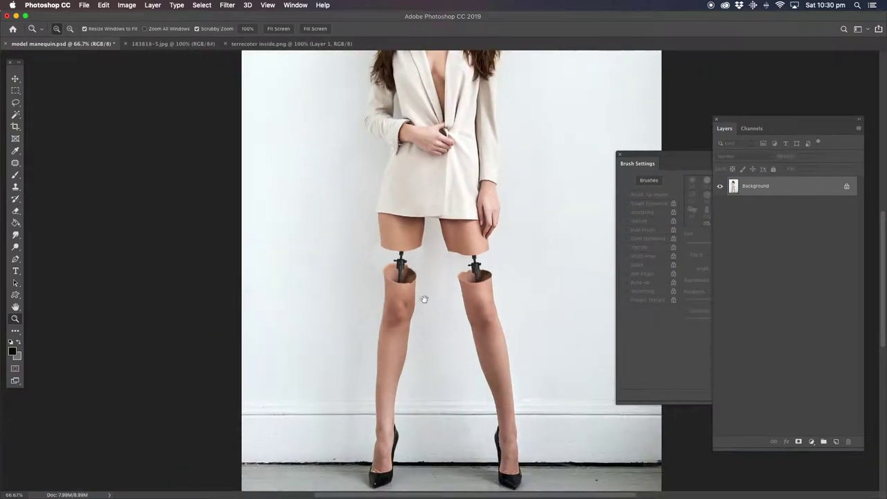
{"action": "left_click_drag", "start_coordinate": [424, 299], "coordinate": [391, 279]}
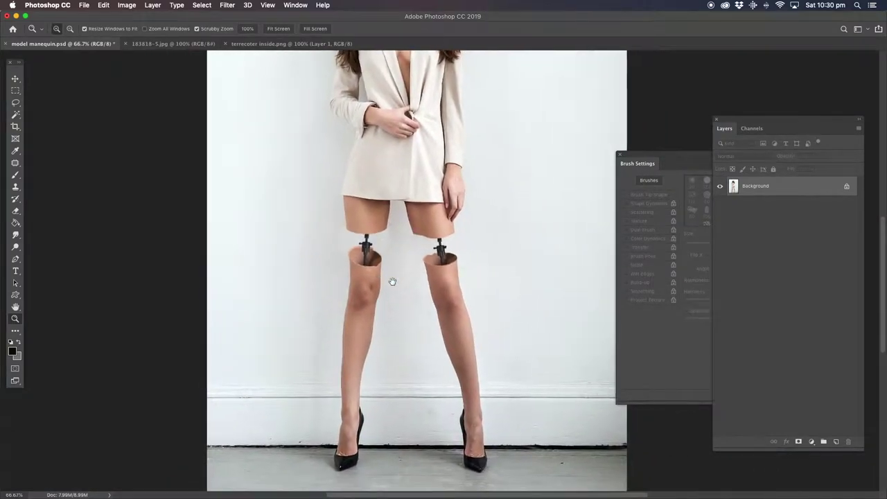
{"action": "left_click_drag", "start_coordinate": [404, 230], "coordinate": [377, 221]}
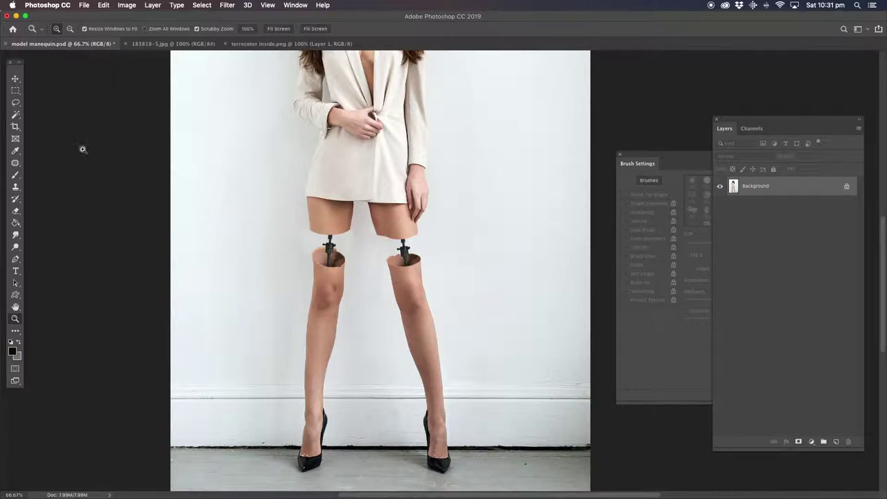
{"action": "left_click", "coordinate": [15, 103]}
Lasso the legs, copy them to a new layer with Cmd+J, and hide Background.
{"action": "mouse_move", "coordinate": [337, 184]}
{"action": "left_mouse_down"}
{"action": "mouse_move", "coordinate": [315, 182]}
{"action": "mouse_move", "coordinate": [276, 232]}
{"action": "mouse_move", "coordinate": [266, 364]}
{"action": "mouse_move", "coordinate": [270, 438]}
{"action": "mouse_move", "coordinate": [285, 470]}
{"action": "mouse_move", "coordinate": [314, 482]}
{"action": "mouse_move", "coordinate": [419, 489]}
{"action": "mouse_move", "coordinate": [476, 470]}
{"action": "mouse_move", "coordinate": [471, 346]}
{"action": "mouse_move", "coordinate": [417, 191]}
{"action": "mouse_move", "coordinate": [306, 182]}
{"action": "left_mouse_up"}
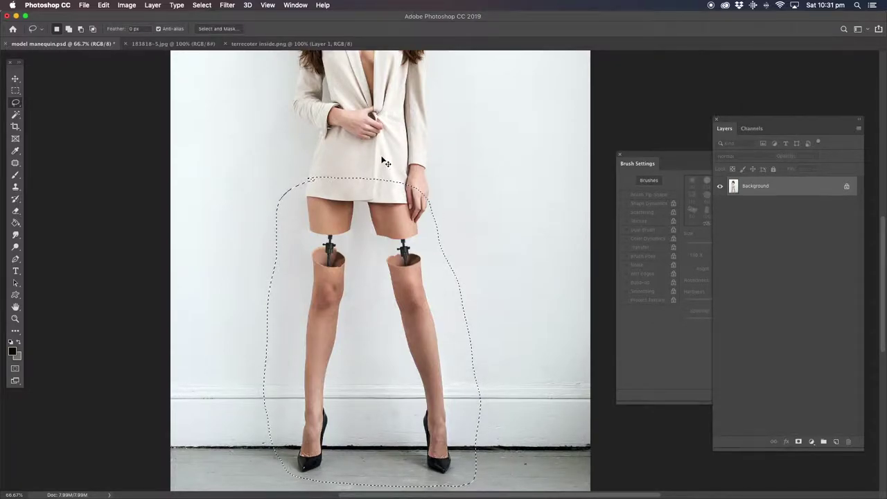
{"action": "key", "text": "ctrl+j"}
{"action": "left_click", "coordinate": [719, 204]}
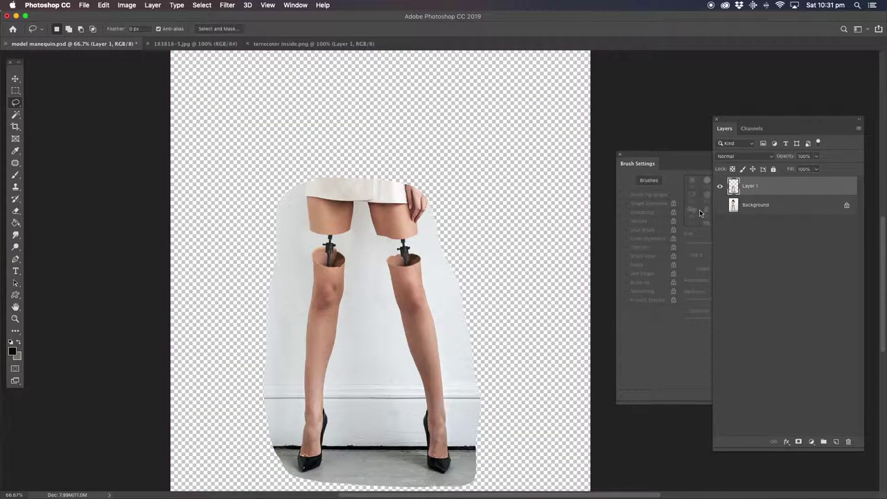
Use the Magic Eraser to remove the white skirt and the wall around both legs.
{"action": "left_click", "coordinate": [16, 211]}
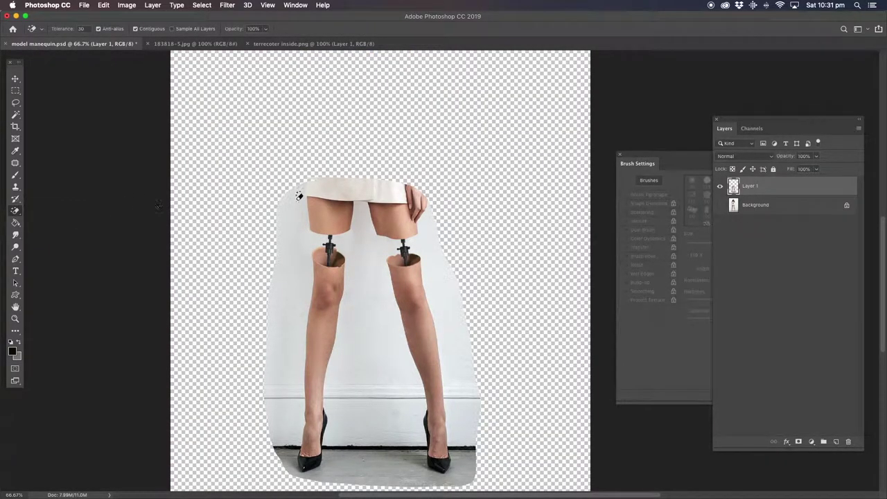
{"action": "left_click", "coordinate": [59, 227]}
{"action": "left_click", "coordinate": [347, 195]}
{"action": "left_click", "coordinate": [372, 254]}
{"action": "left_click", "coordinate": [422, 256]}
{"action": "left_click", "coordinate": [395, 408]}
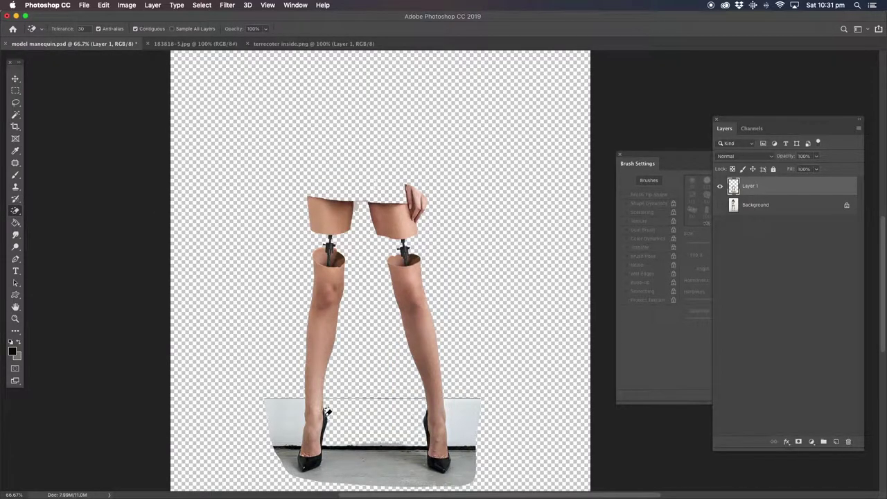
{"action": "left_click", "coordinate": [293, 413]}
{"action": "left_click", "coordinate": [461, 411]}
Magic-erase the grey floor, black shoes and dark side strips, then zoom to 100% near the left ankle.
{"action": "left_click", "coordinate": [393, 462]}
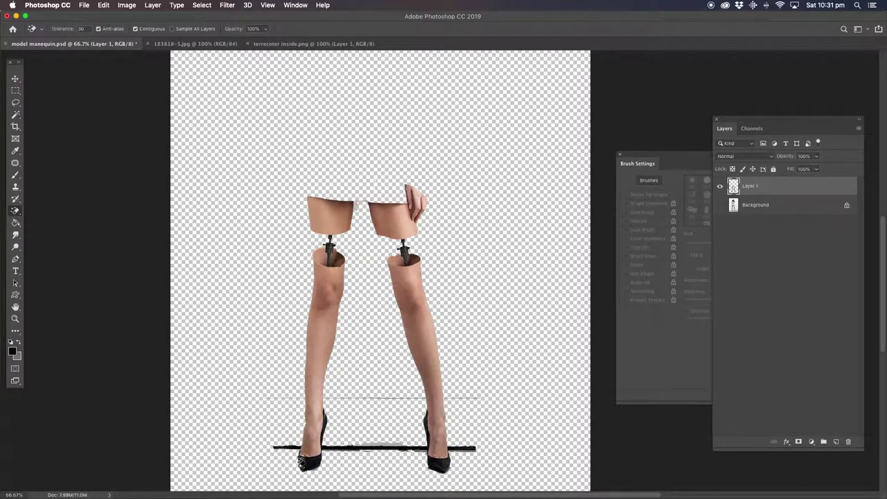
{"action": "left_click", "coordinate": [447, 464]}
{"action": "left_click", "coordinate": [462, 447]}
{"action": "left_click", "coordinate": [298, 445]}
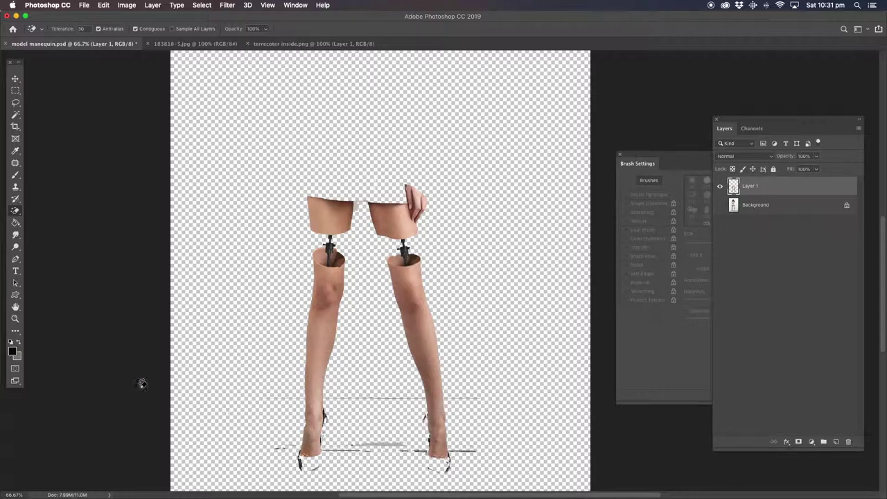
{"action": "left_click", "coordinate": [15, 319]}
{"action": "left_click", "coordinate": [321, 400]}
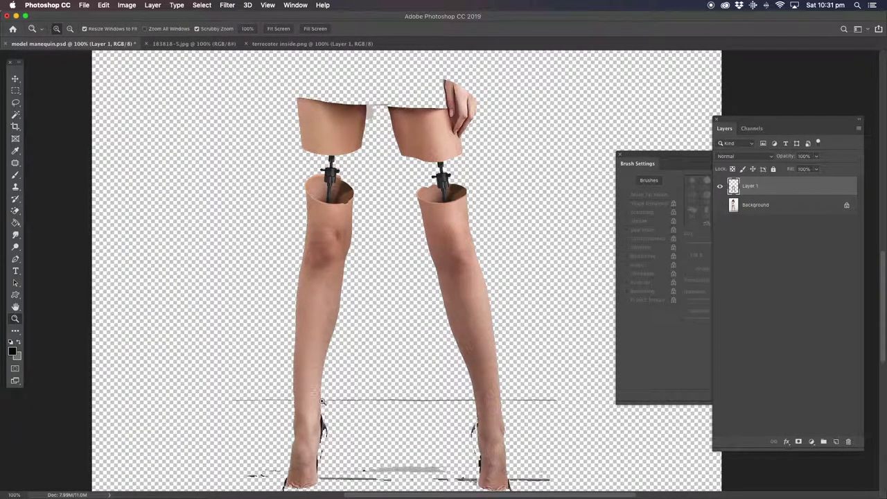
At 200% zoom, lasso and cut away the white patch between the thigh pieces.
{"action": "left_click", "coordinate": [463, 108]}
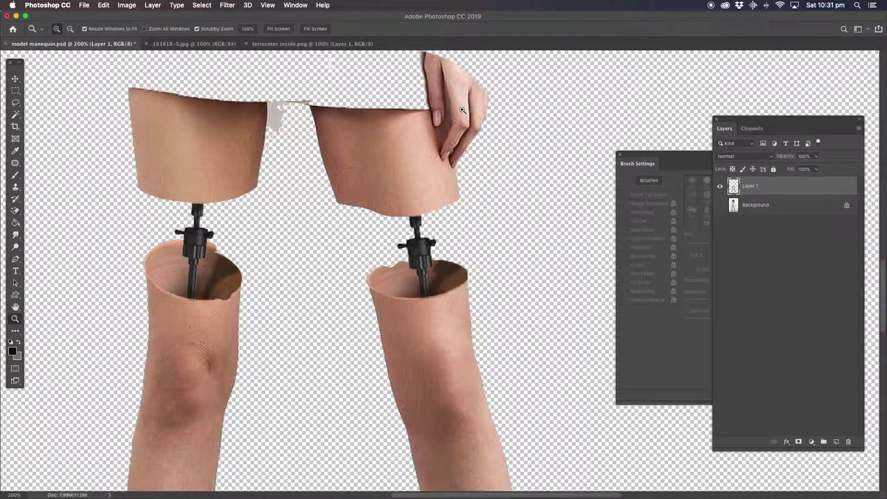
{"action": "scroll", "coordinate": [304, 125], "scroll_direction": "up", "scroll_amount": 3}
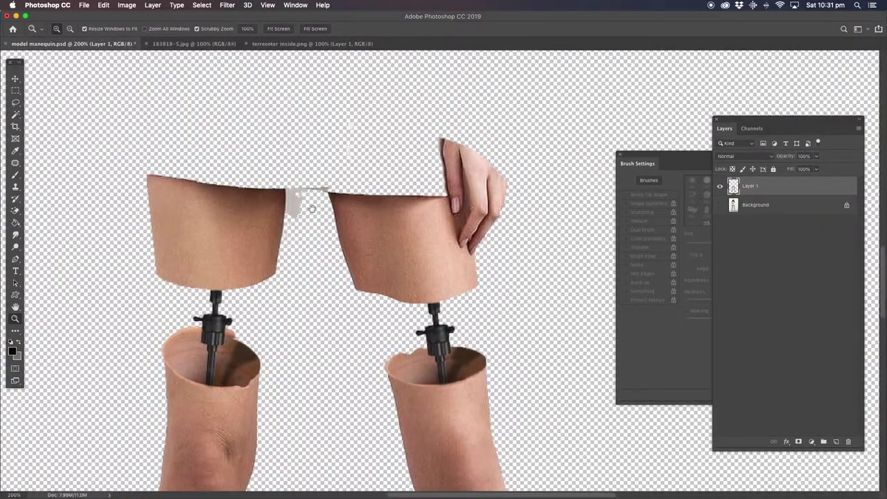
{"action": "left_click", "coordinate": [16, 103]}
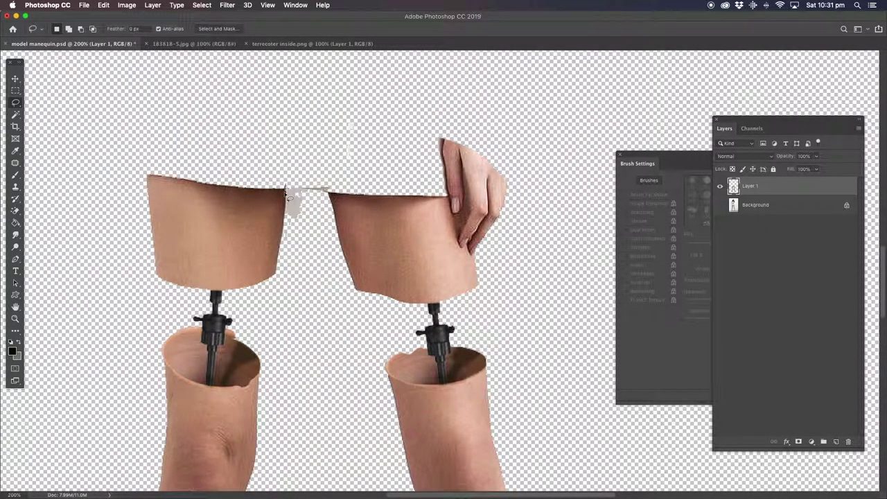
{"action": "mouse_move", "coordinate": [331, 170]}
{"action": "left_mouse_down"}
{"action": "mouse_move", "coordinate": [379, 112]}
{"action": "mouse_move", "coordinate": [350, 149]}
{"action": "mouse_move", "coordinate": [326, 122]}
{"action": "mouse_move", "coordinate": [311, 163]}
{"action": "left_mouse_up"}
{"action": "mouse_move", "coordinate": [289, 195]}
{"action": "left_mouse_down"}
{"action": "mouse_move", "coordinate": [284, 235]}
{"action": "mouse_move", "coordinate": [316, 239]}
{"action": "mouse_move", "coordinate": [330, 203]}
{"action": "mouse_move", "coordinate": [327, 178]}
{"action": "mouse_move", "coordinate": [311, 177]}
{"action": "left_mouse_up"}
{"action": "key", "text": "super+x"}
Cut away the left shoe's dark edge, the line left of the leg, and black marks by the foot.
{"action": "scroll", "coordinate": [303, 148], "scroll_direction": "down", "scroll_amount": 15}
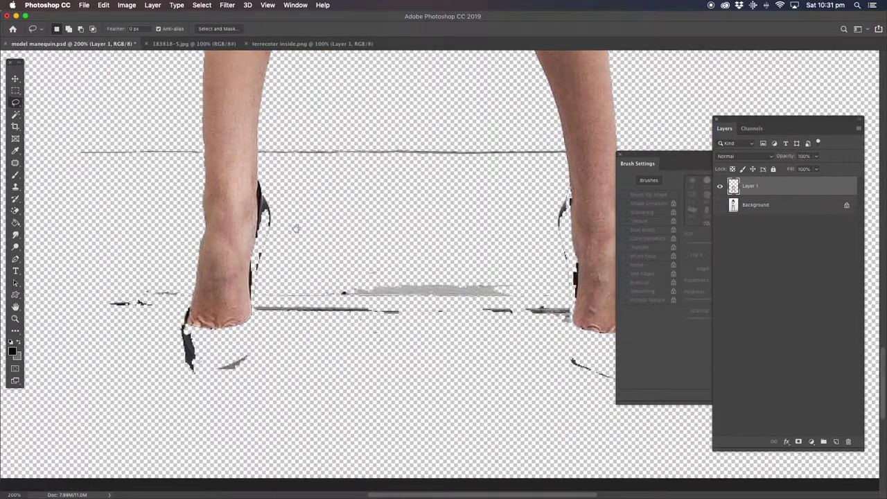
{"action": "mouse_move", "coordinate": [268, 182]}
{"action": "left_mouse_down"}
{"action": "mouse_move", "coordinate": [259, 178]}
{"action": "mouse_move", "coordinate": [260, 236]}
{"action": "mouse_move", "coordinate": [289, 244]}
{"action": "mouse_move", "coordinate": [318, 125]}
{"action": "left_mouse_up"}
{"action": "key", "text": "super+x"}
{"action": "mouse_move", "coordinate": [205, 152]}
{"action": "left_mouse_down"}
{"action": "mouse_move", "coordinate": [103, 133]}
{"action": "mouse_move", "coordinate": [192, 174]}
{"action": "left_mouse_up"}
{"action": "key", "text": "super+x"}
{"action": "mouse_move", "coordinate": [170, 327]}
{"action": "left_mouse_down"}
{"action": "mouse_move", "coordinate": [181, 273]}
{"action": "mouse_move", "coordinate": [196, 326]}
{"action": "left_mouse_up"}
{"action": "key", "text": "super+x"}
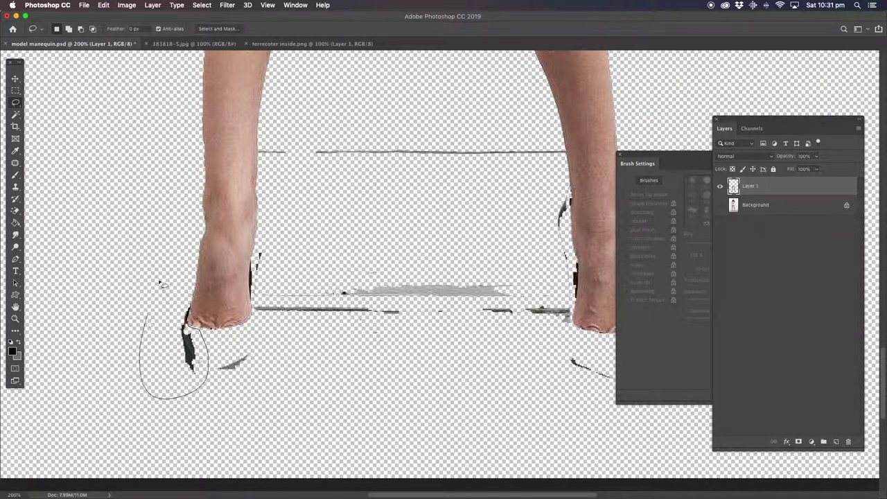
{"action": "key", "text": "super+x"}
Cut away the grey smudge below the foot, inner left leg marks, and the horizontal grey stroke.
{"action": "left_click_drag", "start_coordinate": [235, 350], "coordinate": [228, 352]}
{"action": "key", "text": "super+x"}
{"action": "mouse_move", "coordinate": [258, 247]}
{"action": "left_mouse_down"}
{"action": "mouse_move", "coordinate": [257, 331]}
{"action": "mouse_move", "coordinate": [258, 249]}
{"action": "left_mouse_up"}
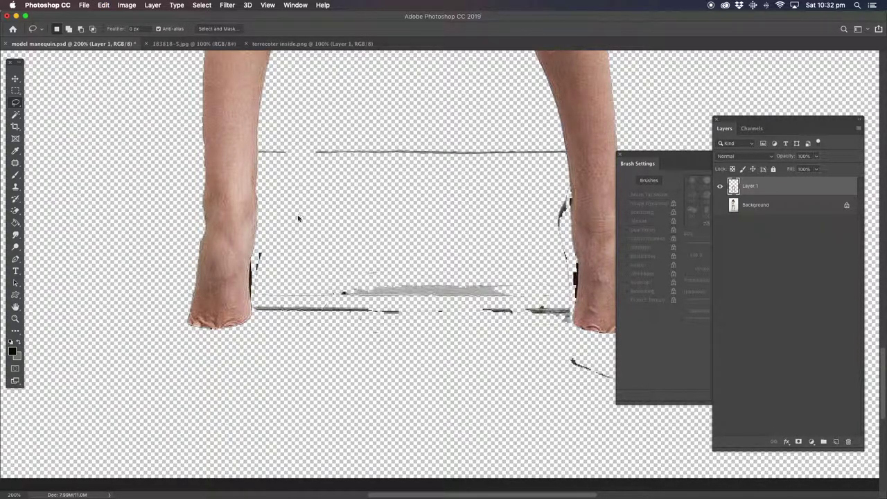
{"action": "key", "text": "super+x"}
{"action": "left_click_drag", "start_coordinate": [266, 153], "coordinate": [261, 149]}
{"action": "key", "text": "super+x"}
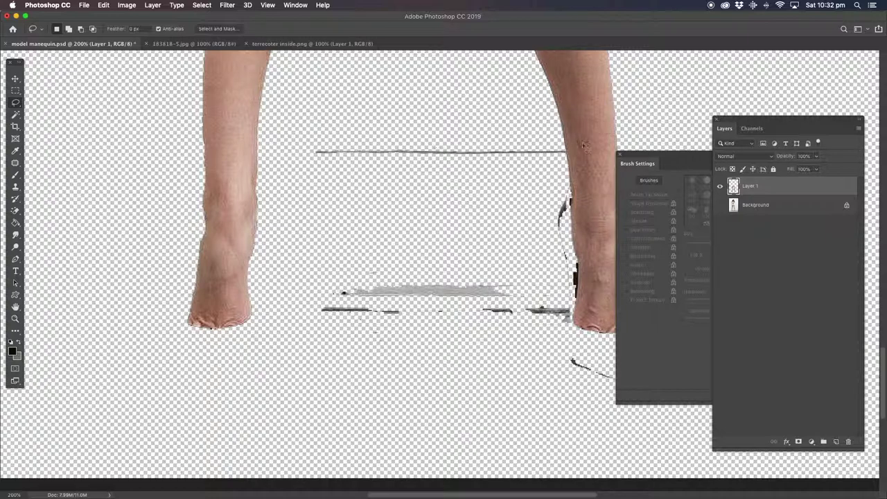
{"action": "mouse_move", "coordinate": [567, 153]}
{"action": "left_mouse_down"}
{"action": "mouse_move", "coordinate": [373, 187]}
{"action": "mouse_move", "coordinate": [308, 168]}
{"action": "mouse_move", "coordinate": [428, 106]}
{"action": "mouse_move", "coordinate": [526, 109]}
{"action": "mouse_move", "coordinate": [554, 139]}
{"action": "left_mouse_up"}
{"action": "key", "text": "super+x"}
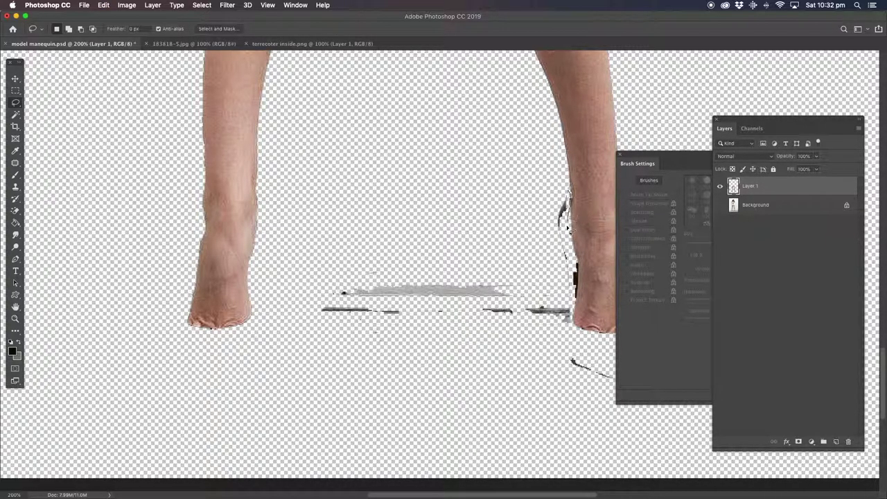
Rotate the view along the leg and cut away the streaks around the foot.
{"action": "left_click_drag", "start_coordinate": [511, 204], "coordinate": [284, 199]}
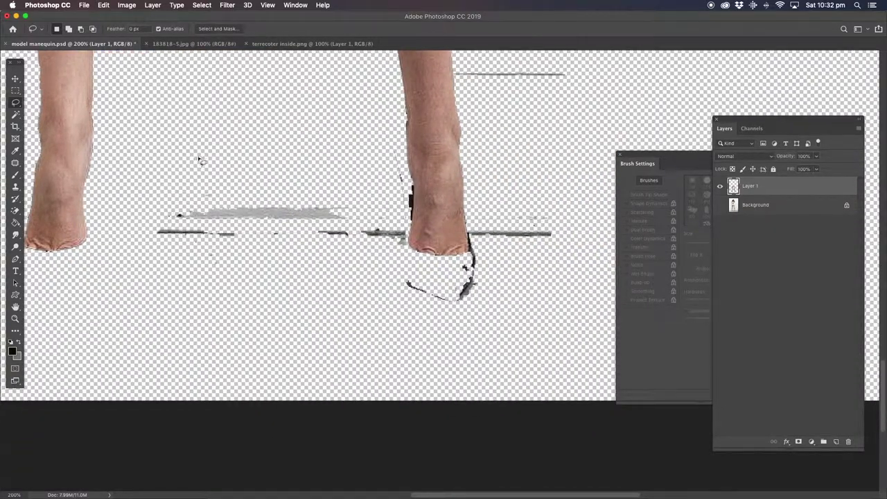
{"action": "mouse_move", "coordinate": [250, 161]}
{"action": "left_mouse_down"}
{"action": "mouse_move", "coordinate": [113, 320]}
{"action": "mouse_move", "coordinate": [208, 332]}
{"action": "mouse_move", "coordinate": [331, 307]}
{"action": "left_mouse_up"}
{"action": "scroll", "coordinate": [331, 307], "scroll_direction": "down", "scroll_amount": 5}
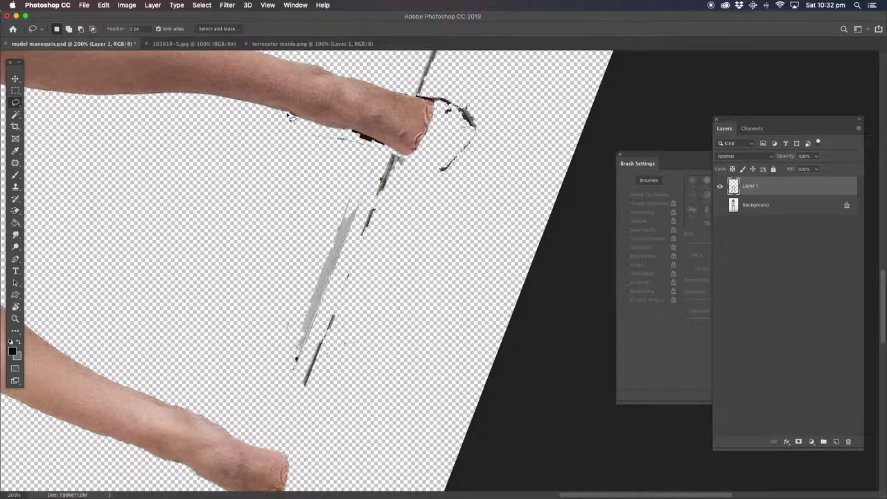
{"action": "mouse_move", "coordinate": [314, 128]}
{"action": "left_mouse_down"}
{"action": "mouse_move", "coordinate": [367, 137]}
{"action": "mouse_move", "coordinate": [416, 159]}
{"action": "mouse_move", "coordinate": [424, 242]}
{"action": "mouse_move", "coordinate": [281, 410]}
{"action": "mouse_move", "coordinate": [262, 196]}
{"action": "mouse_move", "coordinate": [317, 133]}
{"action": "left_mouse_up"}
{"action": "key", "text": "super+x"}
Cut away the remaining streaks by the foot and the thin pencil-like streak.
{"action": "scroll", "coordinate": [317, 133], "scroll_direction": "up", "scroll_amount": 4}
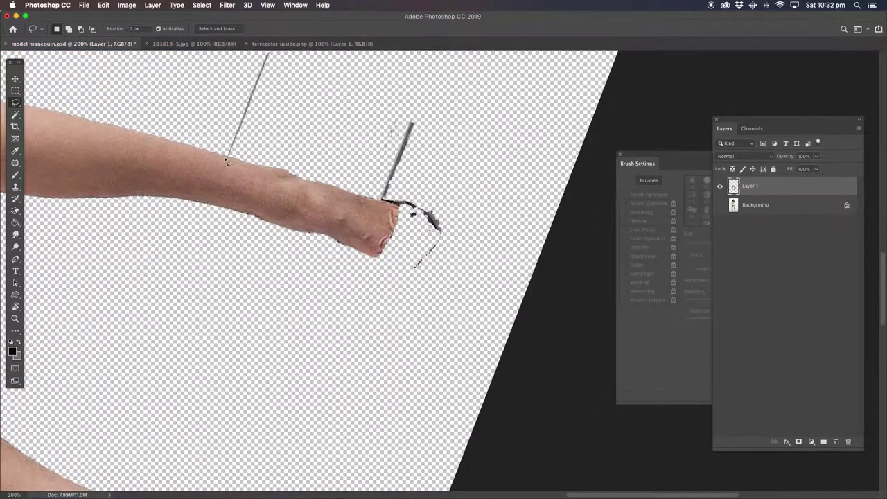
{"action": "mouse_move", "coordinate": [228, 158]}
{"action": "left_mouse_down"}
{"action": "mouse_move", "coordinate": [267, 99]}
{"action": "mouse_move", "coordinate": [229, 157]}
{"action": "left_mouse_up"}
{"action": "key", "text": "super+x"}
{"action": "mouse_move", "coordinate": [400, 229]}
{"action": "left_mouse_down"}
{"action": "mouse_move", "coordinate": [440, 287]}
{"action": "mouse_move", "coordinate": [381, 115]}
{"action": "mouse_move", "coordinate": [377, 122]}
{"action": "left_mouse_up"}
{"action": "key", "text": "super+x"}
{"action": "mouse_move", "coordinate": [285, 153]}
{"action": "left_mouse_down"}
{"action": "mouse_move", "coordinate": [300, 357]}
{"action": "mouse_move", "coordinate": [284, 366]}
{"action": "left_mouse_up"}
{"action": "left_click_drag", "start_coordinate": [273, 242], "coordinate": [245, 233]}
{"action": "key", "text": "super+x"}
{"action": "left_click_drag", "start_coordinate": [125, 263], "coordinate": [381, 132]}
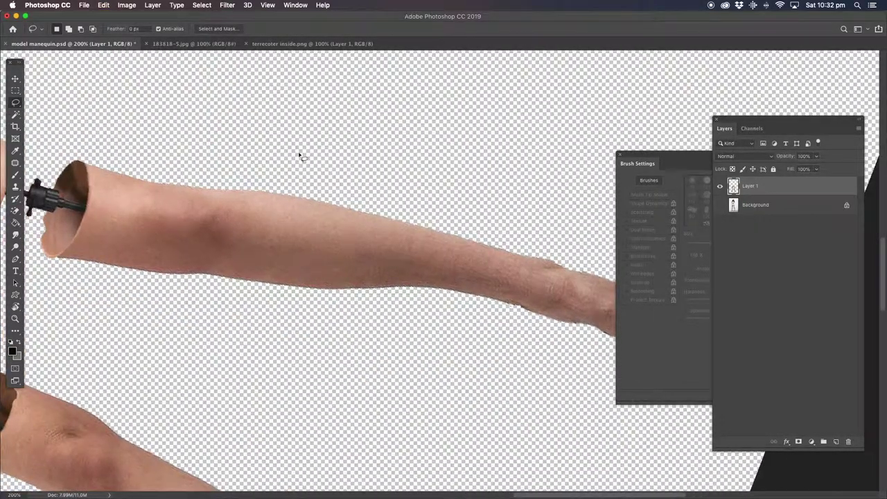
Zoom out, reset the view rotation to upright, and settle at 66.7% zoom.
{"action": "key", "text": "z"}
{"action": "left_click", "coordinate": [228, 246], "text": "alt"}
{"action": "left_click", "coordinate": [247, 199], "text": "alt"}
{"action": "key", "text": "r"}
{"action": "left_click_drag", "start_coordinate": [227, 181], "coordinate": [328, 371]}
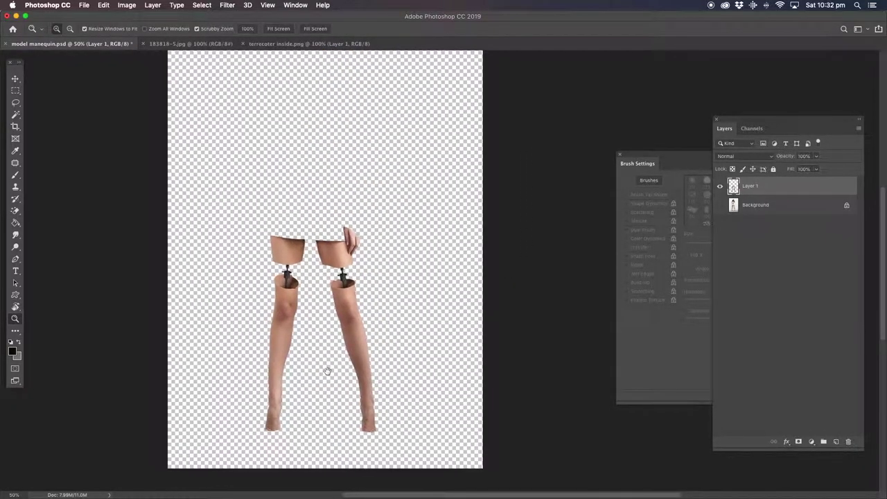
{"action": "left_click", "coordinate": [319, 291]}
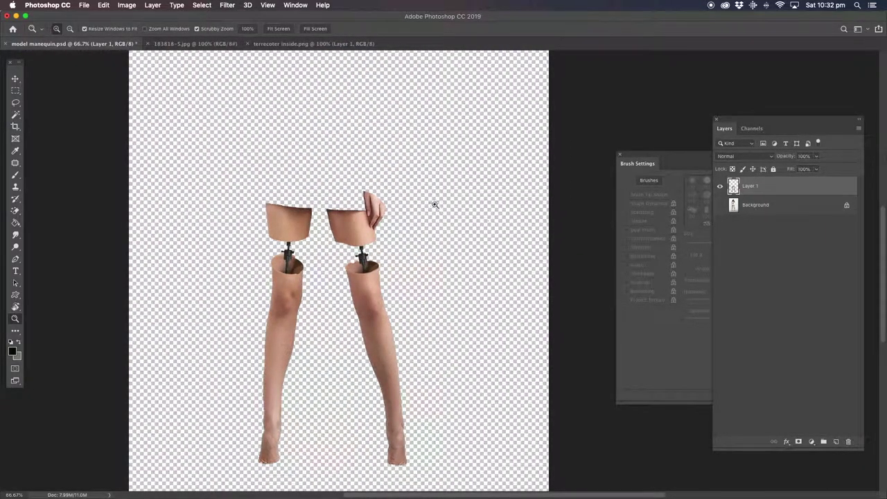
Apply Plastic Wrap (Highlight Strength 10, Detail 12, Smoothness 15) and show Background again.
{"action": "left_click", "coordinate": [224, 5]}
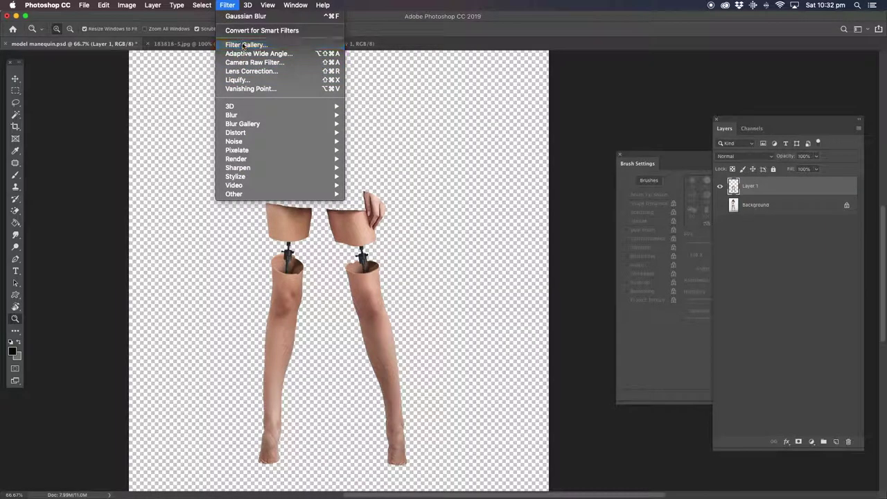
{"action": "left_click", "coordinate": [239, 49]}
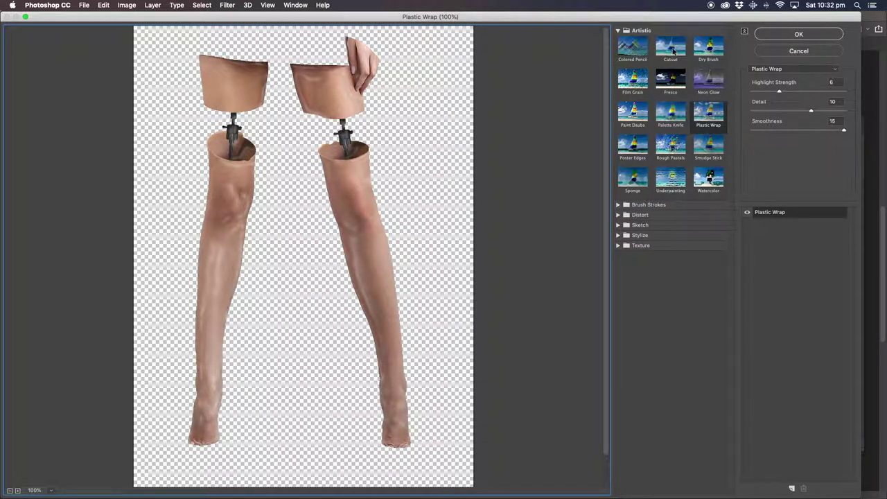
{"action": "left_click", "coordinate": [709, 112]}
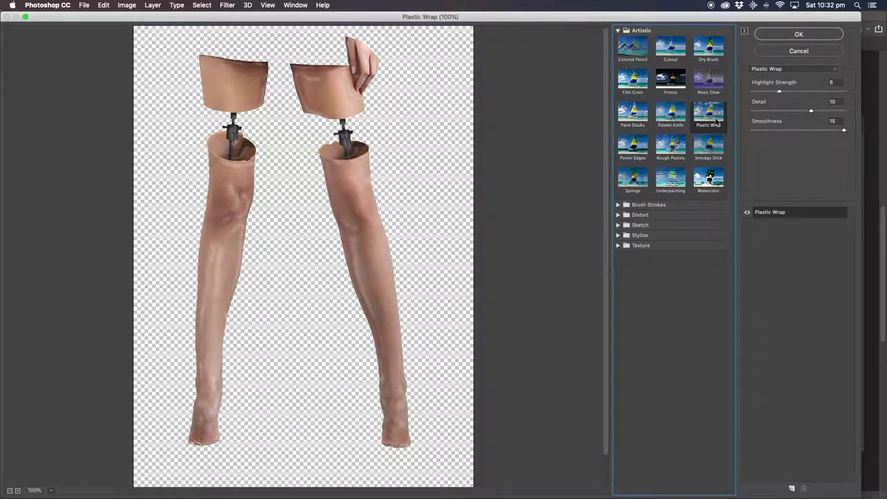
{"action": "left_click", "coordinate": [778, 93]}
{"action": "left_click_drag", "start_coordinate": [776, 92], "coordinate": [752, 132]}
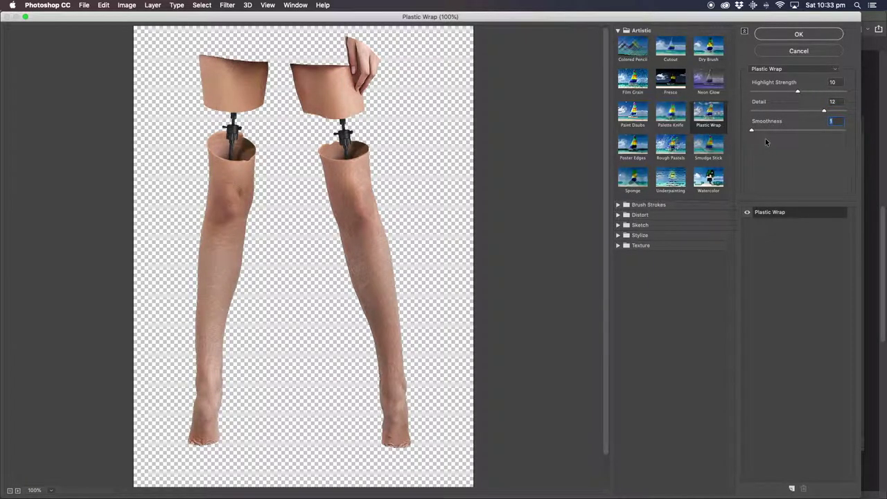
{"action": "left_click_drag", "start_coordinate": [752, 131], "coordinate": [812, 133]}
{"action": "key", "text": "Up"}
{"action": "key", "text": "Up"}
{"action": "key", "text": "Up"}
{"action": "key", "text": "Up"}
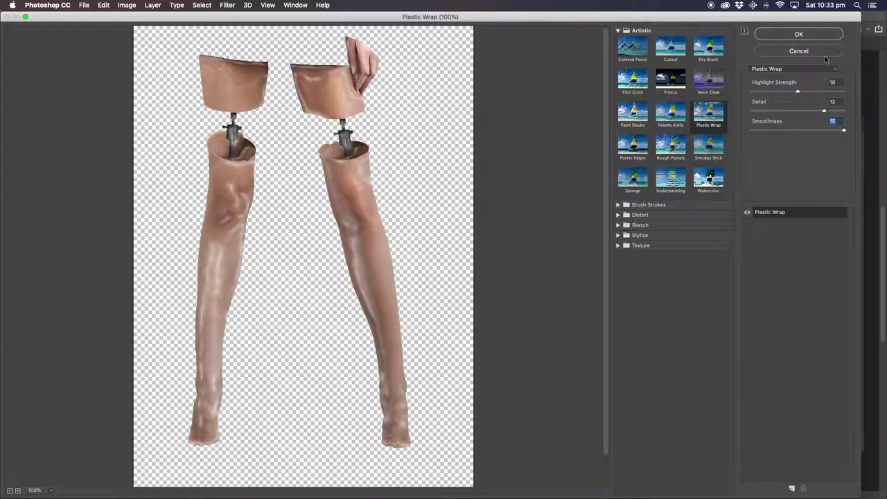
{"action": "key", "text": "Return"}
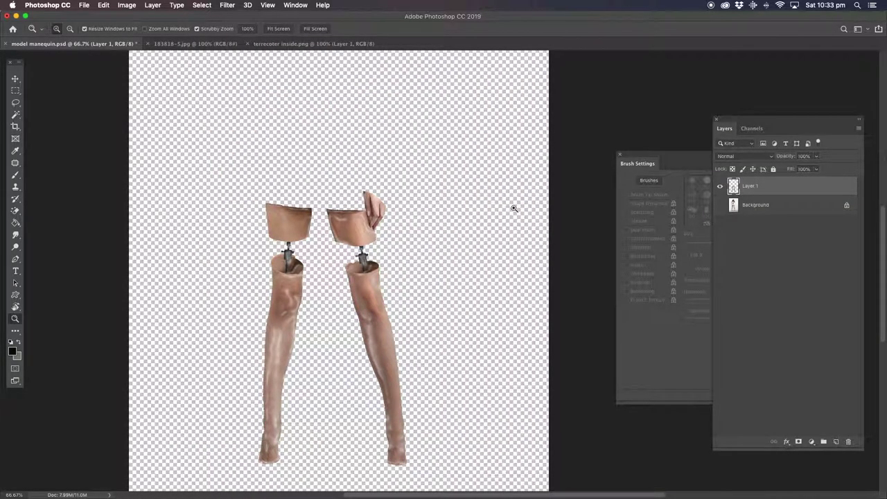
{"action": "left_click", "coordinate": [720, 205]}
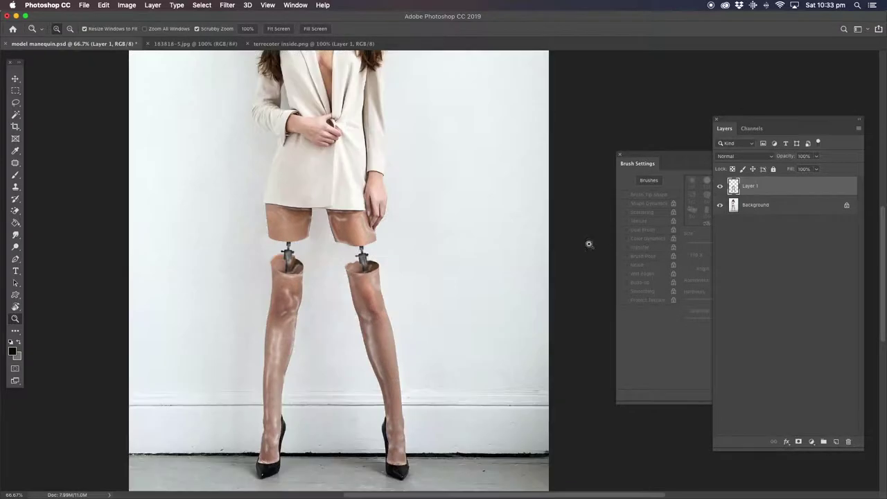
At 300% zoom, erase grey tones off the left stem and left cup with a 16 px eraser.
{"action": "left_click_drag", "start_coordinate": [307, 295], "coordinate": [307, 295]}
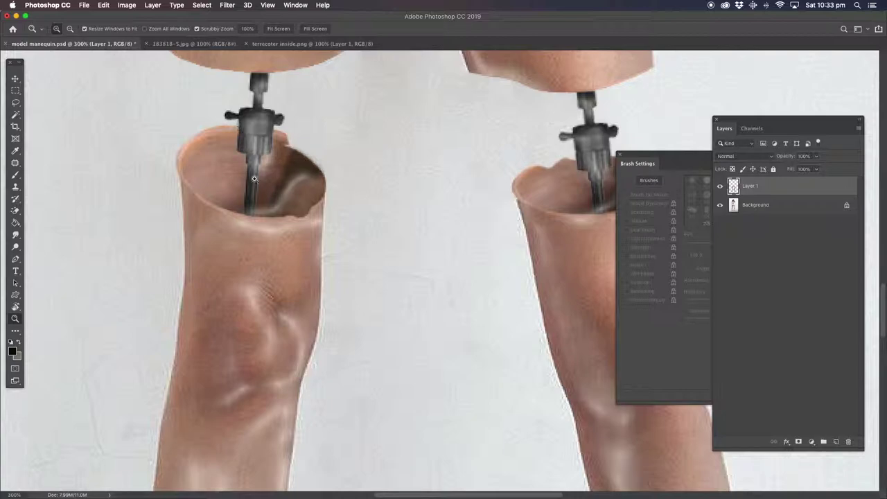
{"action": "scroll", "coordinate": [271, 188], "scroll_direction": "up", "scroll_amount": 5}
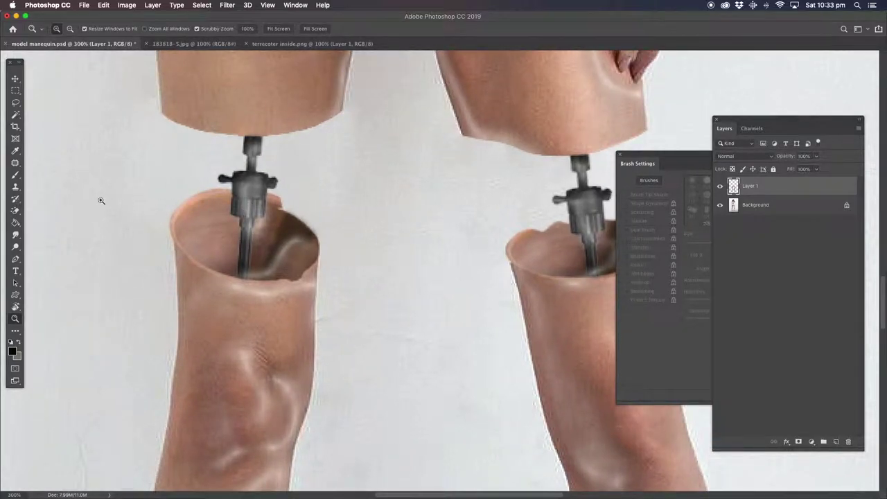
{"action": "left_click_drag", "start_coordinate": [15, 212], "coordinate": [55, 209]}
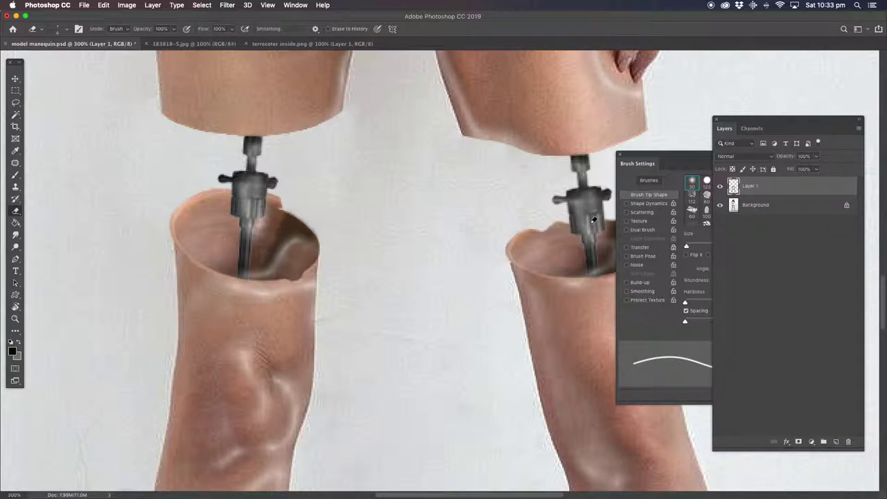
{"action": "left_click", "coordinate": [691, 248]}
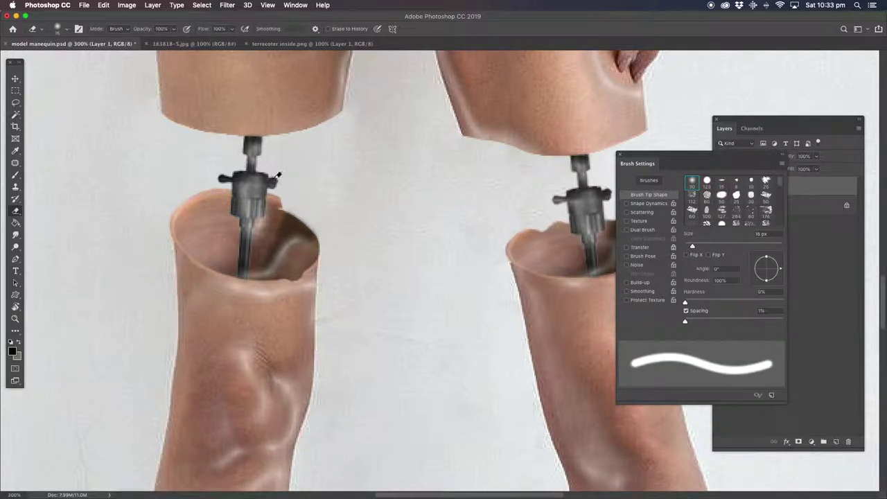
{"action": "mouse_move", "coordinate": [254, 151]}
{"action": "left_mouse_down"}
{"action": "mouse_move", "coordinate": [270, 170]}
{"action": "mouse_move", "coordinate": [238, 184]}
{"action": "mouse_move", "coordinate": [278, 218]}
{"action": "mouse_move", "coordinate": [230, 212]}
{"action": "mouse_move", "coordinate": [252, 220]}
{"action": "mouse_move", "coordinate": [247, 251]}
{"action": "left_mouse_up"}
{"action": "mouse_move", "coordinate": [305, 244]}
{"action": "left_mouse_down"}
{"action": "mouse_move", "coordinate": [273, 264]}
{"action": "mouse_move", "coordinate": [240, 261]}
{"action": "mouse_move", "coordinate": [300, 256]}
{"action": "left_mouse_up"}
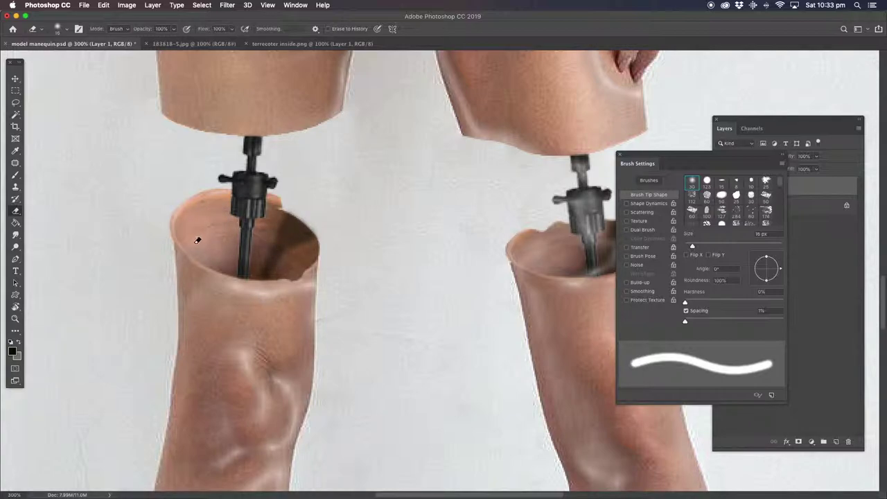
Erase the lighter streak inside the right cup, then zoom out to the whole figure.
{"action": "left_click_drag", "start_coordinate": [429, 206], "coordinate": [183, 214]}
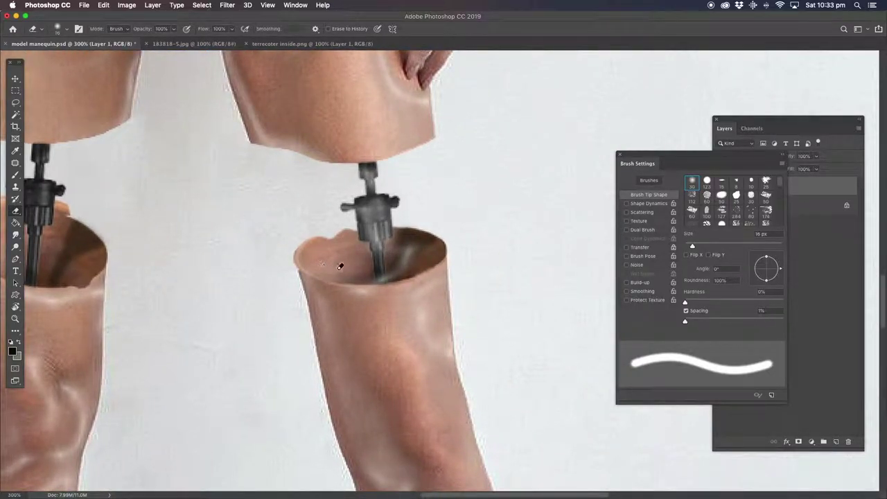
{"action": "mouse_move", "coordinate": [354, 257]}
{"action": "left_mouse_down"}
{"action": "mouse_move", "coordinate": [417, 258]}
{"action": "mouse_move", "coordinate": [374, 261]}
{"action": "mouse_move", "coordinate": [359, 251]}
{"action": "mouse_move", "coordinate": [410, 197]}
{"action": "mouse_move", "coordinate": [352, 174]}
{"action": "left_mouse_up"}
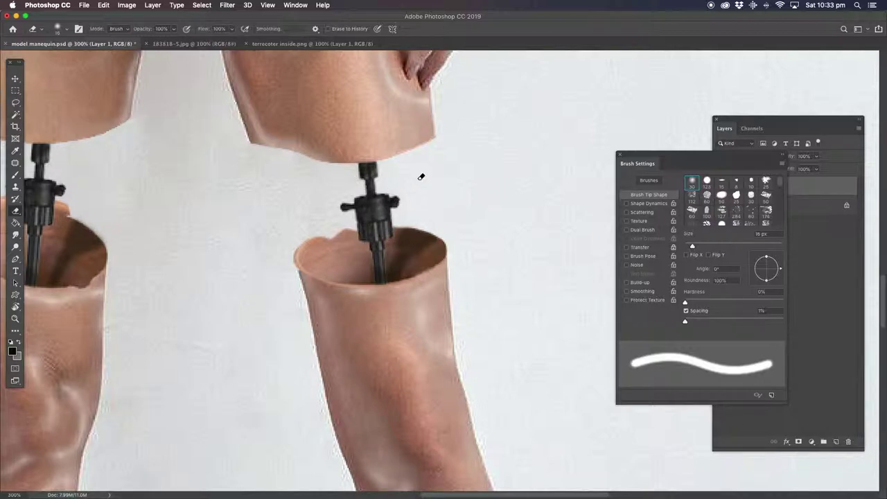
{"action": "left_click", "coordinate": [15, 319]}
{"action": "left_click", "coordinate": [208, 214], "text": "alt"}
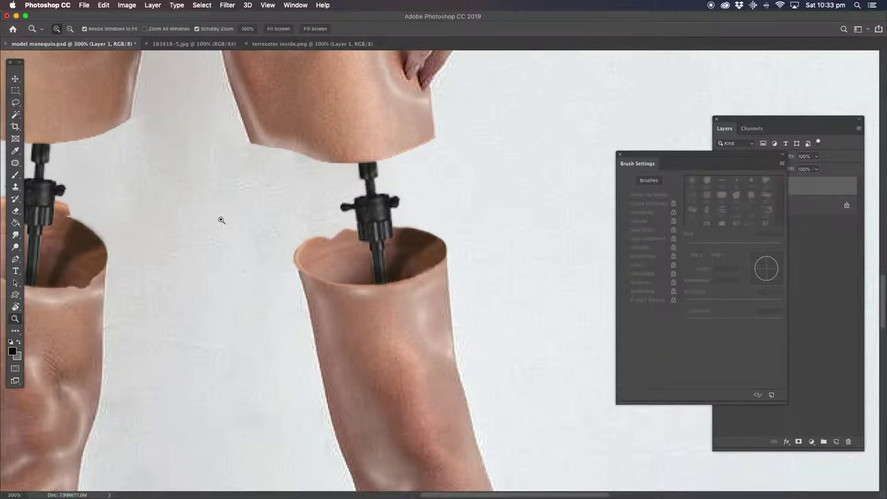
{"action": "left_click", "coordinate": [273, 224], "text": "alt"}
{"action": "left_click", "coordinate": [260, 201], "text": "alt"}
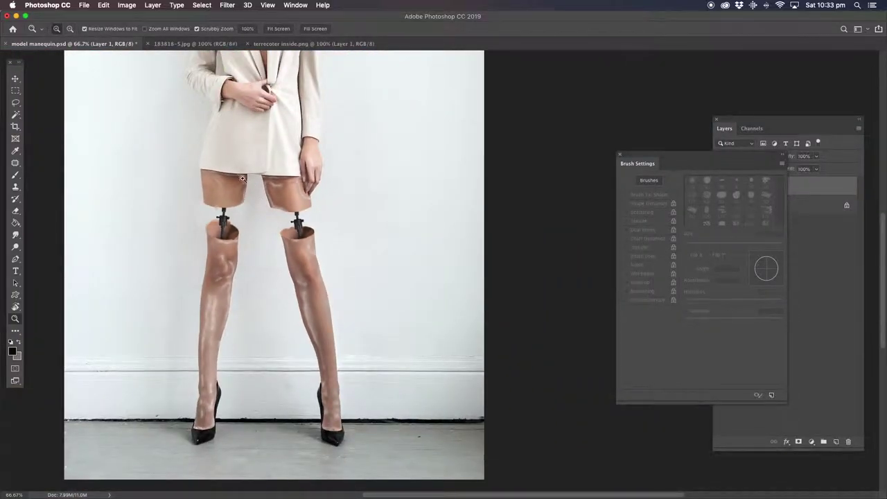
Zoom to 300% on the thighs and erase along the jacket hem where they meet.
{"action": "left_click", "coordinate": [244, 178]}
{"action": "left_click", "coordinate": [281, 182]}
{"action": "left_click", "coordinate": [285, 184]}
{"action": "scroll", "coordinate": [357, 206], "scroll_direction": "left", "scroll_amount": 3}
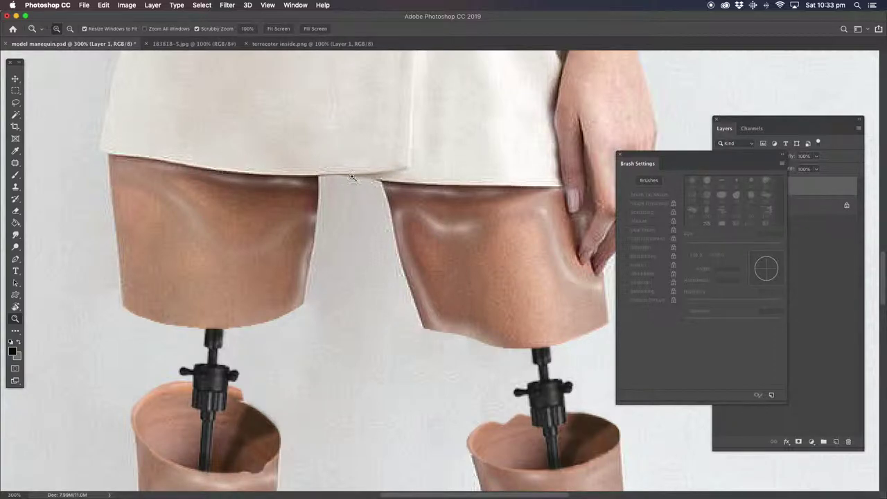
{"action": "left_click", "coordinate": [20, 212]}
{"action": "mouse_move", "coordinate": [154, 149]}
{"action": "left_mouse_down"}
{"action": "mouse_move", "coordinate": [181, 166]}
{"action": "mouse_move", "coordinate": [242, 177]}
{"action": "mouse_move", "coordinate": [503, 187]}
{"action": "left_mouse_up"}
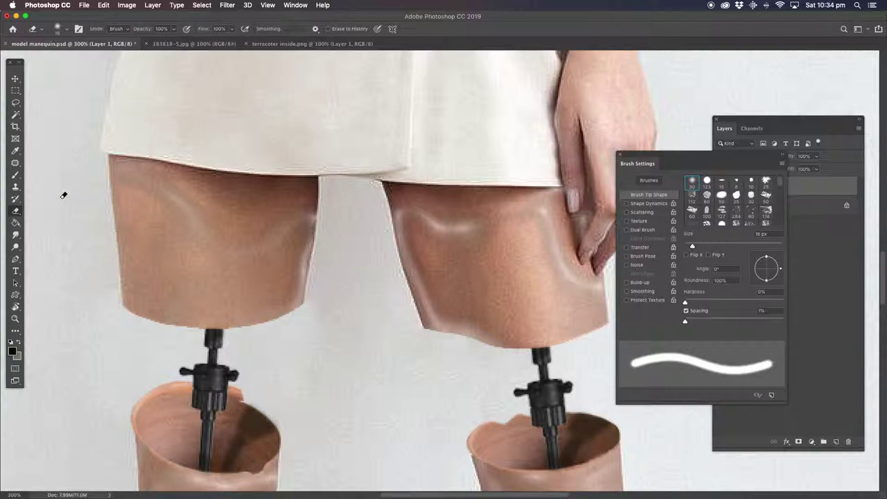
Zoom out to view the whole mannequin figure.
{"action": "key", "text": "z"}
{"action": "left_click", "coordinate": [378, 193], "text": "alt"}
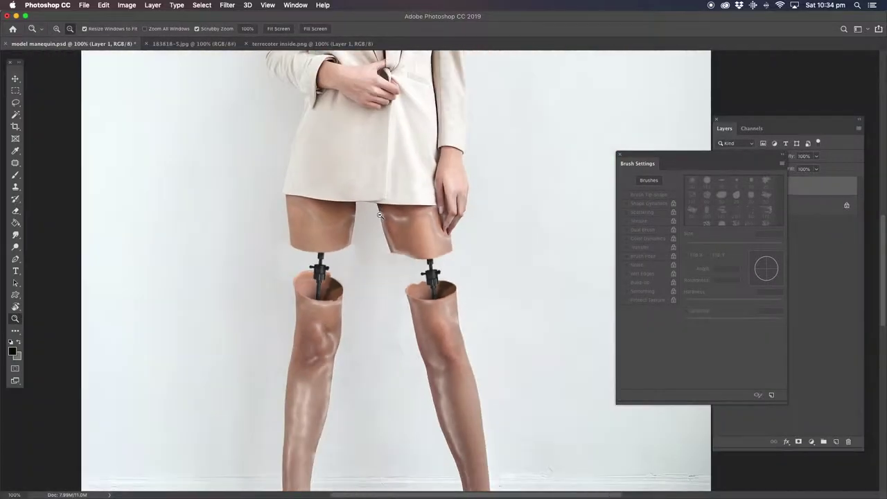
{"action": "left_click", "coordinate": [378, 194], "text": "alt"}
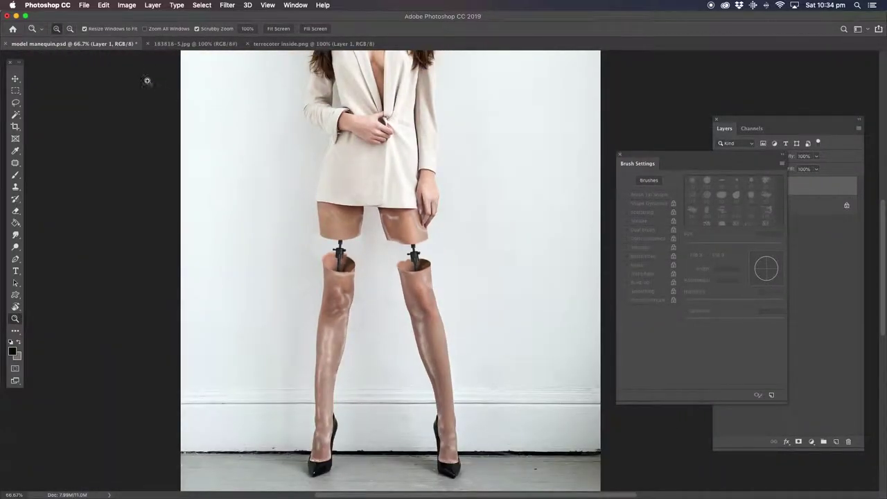
{"action": "left_click", "coordinate": [154, 4]}
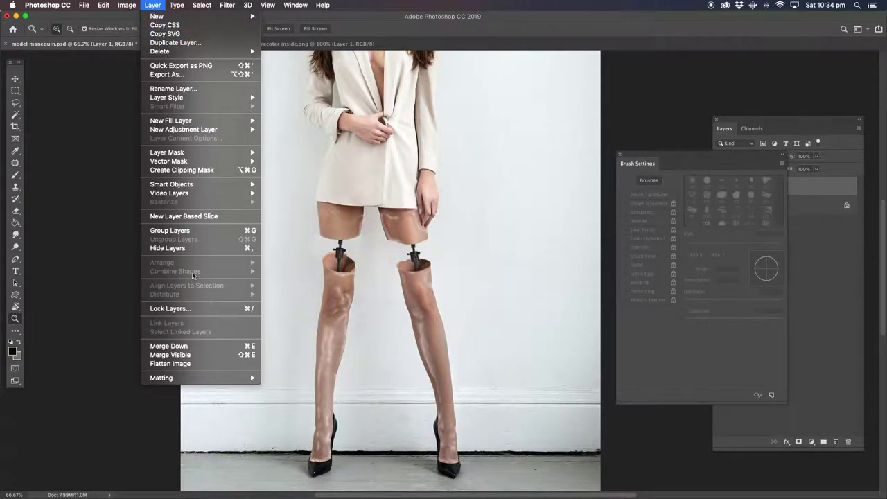
Flatten the image, save it, and view the model's head at 100%.
{"action": "left_click", "coordinate": [198, 363]}
{"action": "key", "text": "super+s"}
{"action": "left_click_drag", "start_coordinate": [397, 95], "coordinate": [349, 244]}
{"action": "left_click", "coordinate": [331, 199]}
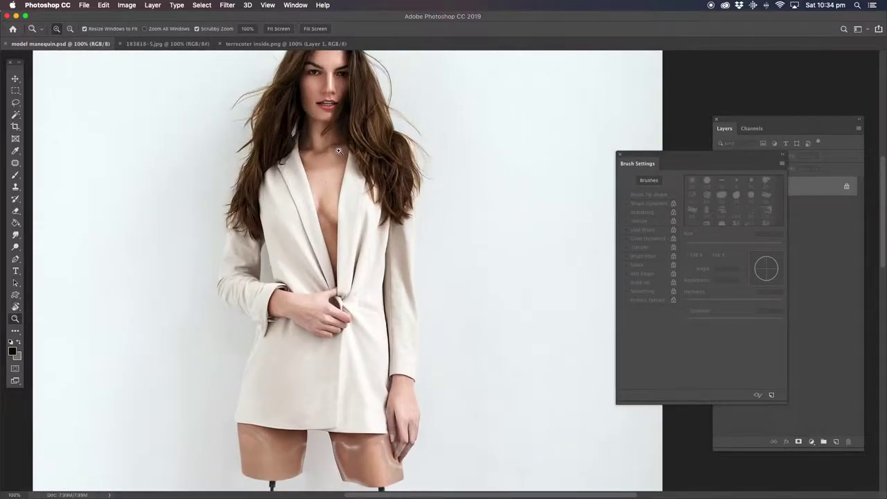
Lasso the head and neckline, copy it to Layer 1, and hide the Background.
{"action": "left_click", "coordinate": [15, 103]}
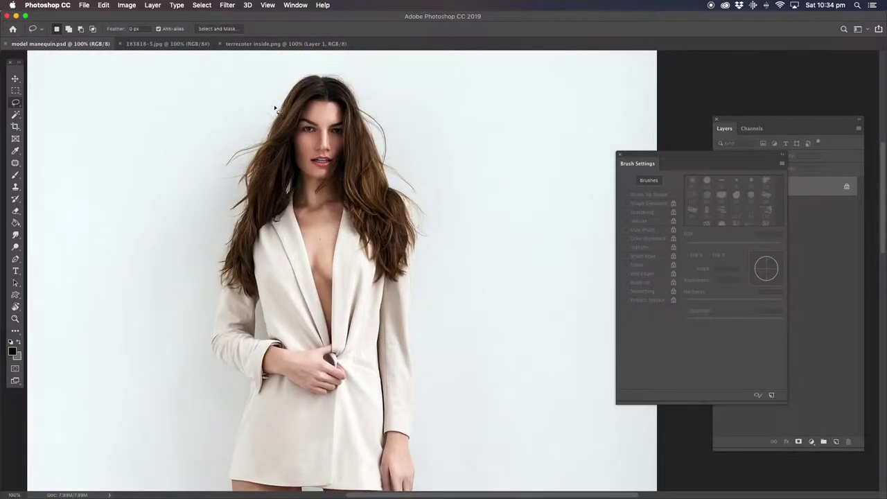
{"action": "mouse_move", "coordinate": [305, 94]}
{"action": "left_mouse_down"}
{"action": "mouse_move", "coordinate": [275, 173]}
{"action": "mouse_move", "coordinate": [306, 321]}
{"action": "mouse_move", "coordinate": [326, 355]}
{"action": "mouse_move", "coordinate": [342, 331]}
{"action": "mouse_move", "coordinate": [363, 163]}
{"action": "mouse_move", "coordinate": [353, 113]}
{"action": "mouse_move", "coordinate": [309, 91]}
{"action": "mouse_move", "coordinate": [278, 115]}
{"action": "left_mouse_up"}
{"action": "key", "text": "ctrl+j"}
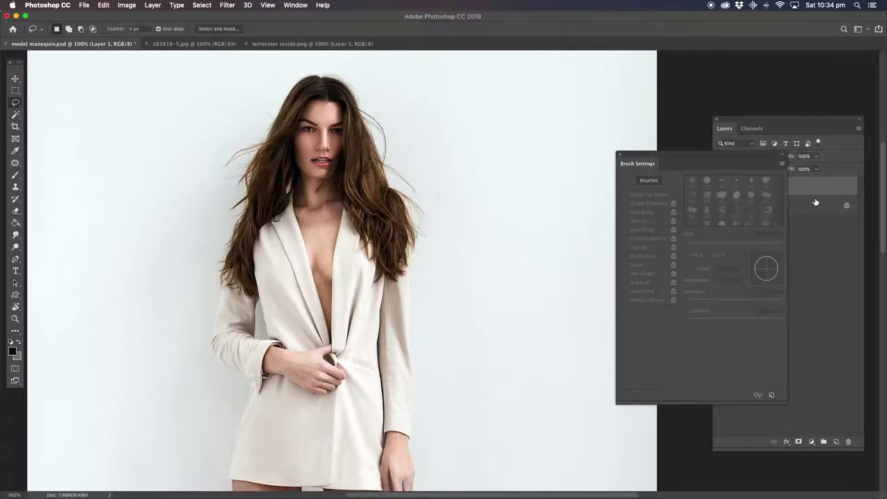
{"action": "left_click", "coordinate": [734, 204]}
{"action": "left_click", "coordinate": [719, 206]}
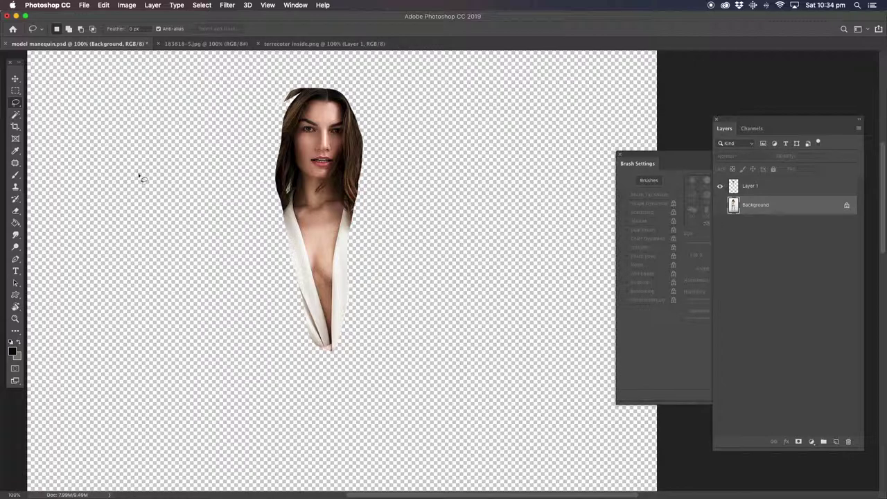
Magic-erase the white lapels and collar on Layer 1, undoing the misfire around the face.
{"action": "left_click", "coordinate": [15, 211]}
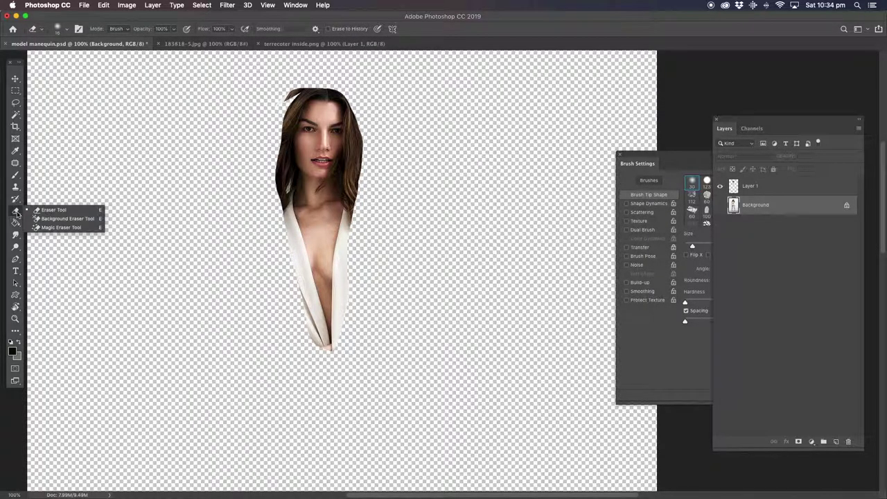
{"action": "left_click", "coordinate": [65, 228]}
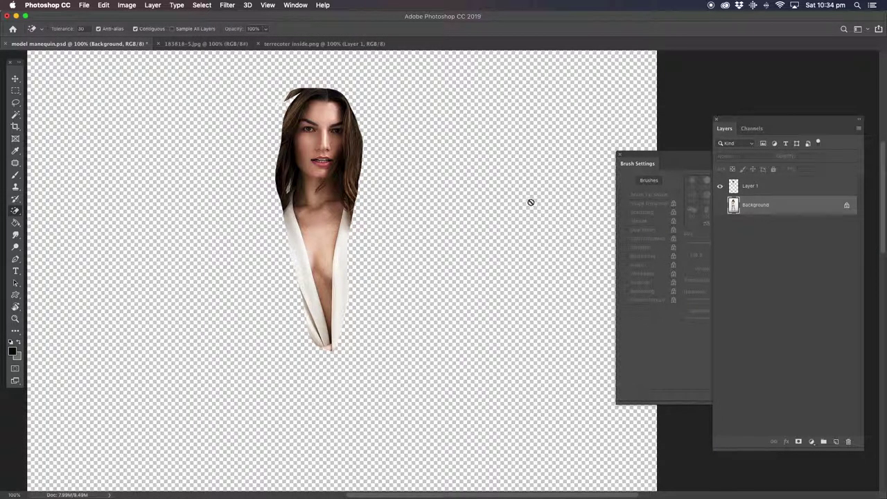
{"action": "left_click", "coordinate": [747, 188]}
{"action": "left_click", "coordinate": [303, 263]}
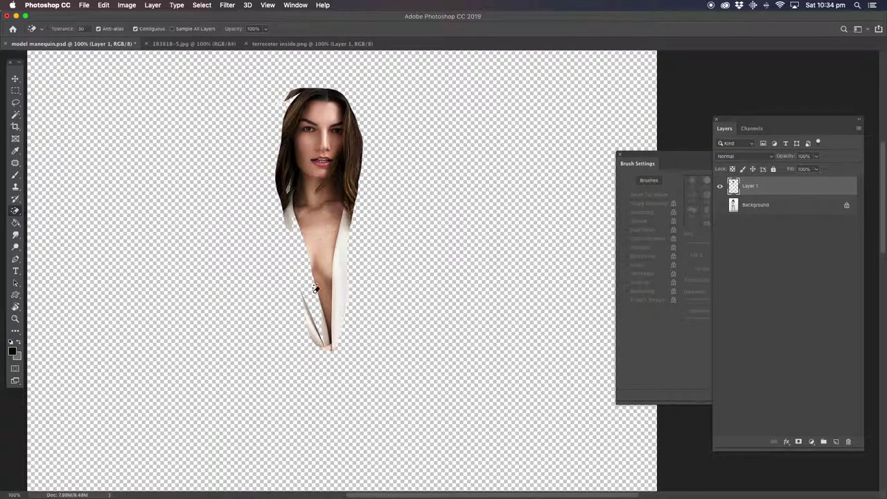
{"action": "left_click", "coordinate": [342, 260]}
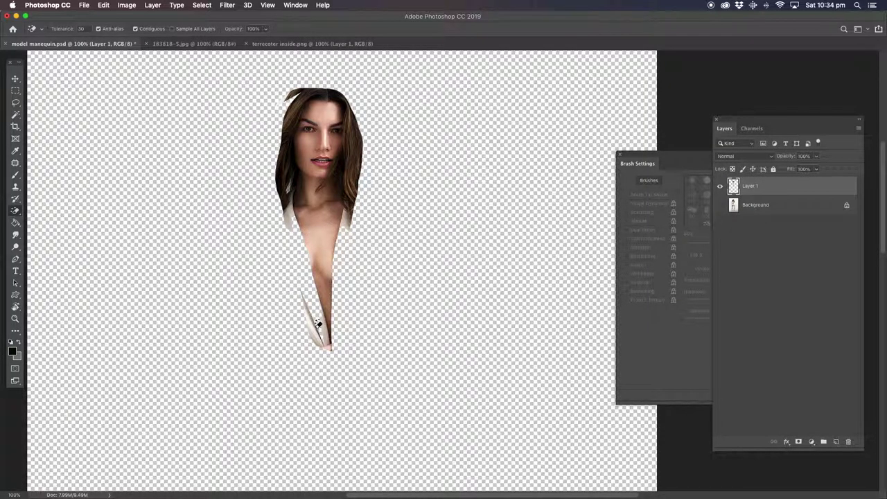
{"action": "left_click", "coordinate": [291, 211]}
{"action": "left_click", "coordinate": [350, 222]}
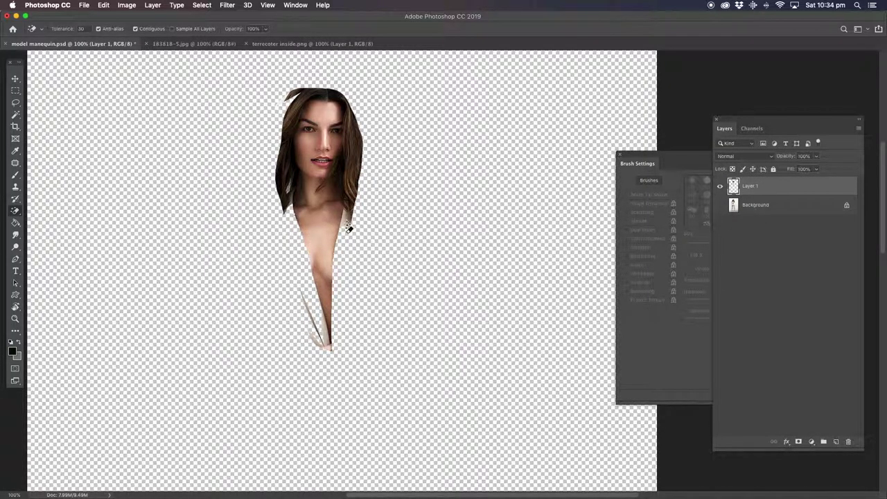
{"action": "left_click", "coordinate": [358, 147]}
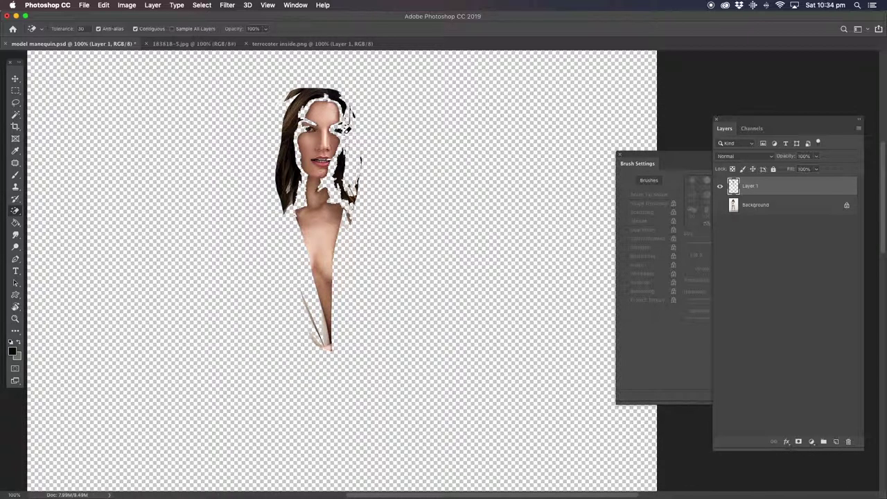
{"action": "key", "text": "super+z"}
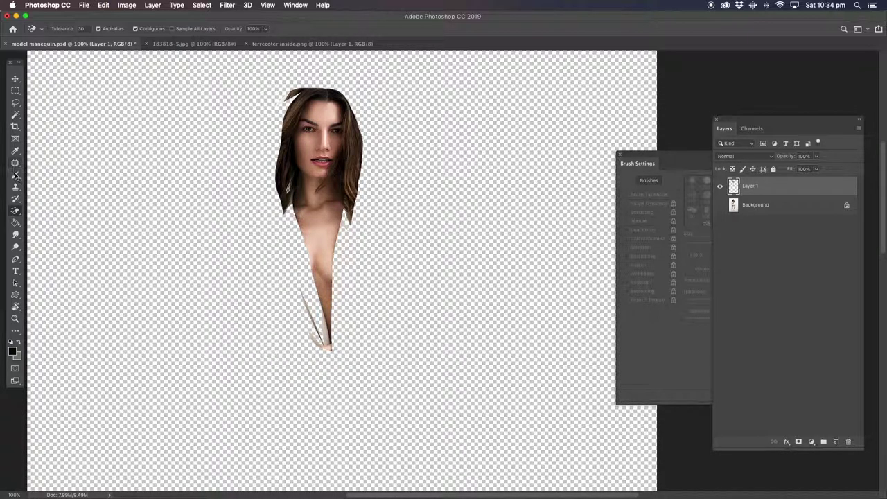
With the regular Eraser, remove leftover white shirt fabric and the hair at the head's upper-left.
{"action": "right_click", "coordinate": [14, 214]}
{"action": "left_click", "coordinate": [77, 205]}
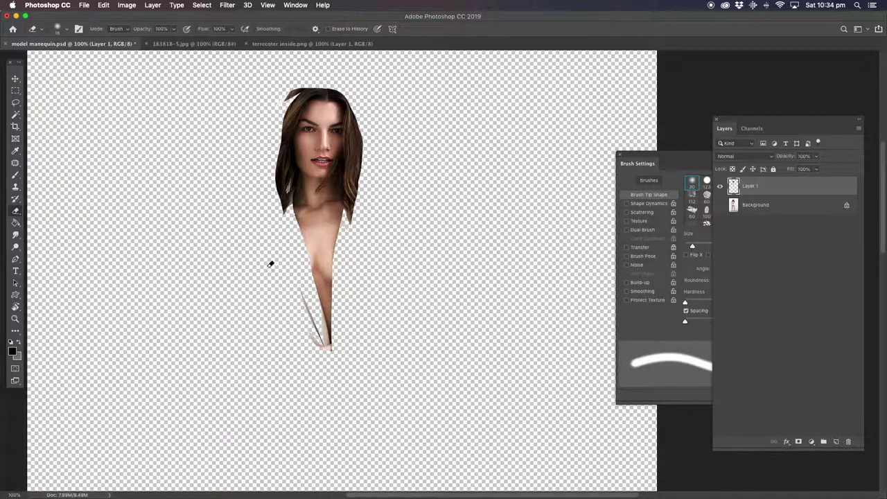
{"action": "left_click_drag", "start_coordinate": [309, 274], "coordinate": [307, 286]}
{"action": "mouse_move", "coordinate": [318, 333]}
{"action": "left_mouse_down"}
{"action": "mouse_move", "coordinate": [333, 350]}
{"action": "mouse_move", "coordinate": [319, 311]}
{"action": "left_mouse_up"}
{"action": "mouse_move", "coordinate": [305, 100]}
{"action": "left_mouse_down"}
{"action": "mouse_move", "coordinate": [291, 121]}
{"action": "mouse_move", "coordinate": [300, 104]}
{"action": "mouse_move", "coordinate": [289, 144]}
{"action": "mouse_move", "coordinate": [294, 200]}
{"action": "mouse_move", "coordinate": [297, 178]}
{"action": "mouse_move", "coordinate": [295, 191]}
{"action": "mouse_move", "coordinate": [284, 208]}
{"action": "mouse_move", "coordinate": [291, 97]}
{"action": "mouse_move", "coordinate": [283, 145]}
{"action": "mouse_move", "coordinate": [330, 94]}
{"action": "mouse_move", "coordinate": [304, 97]}
{"action": "mouse_move", "coordinate": [354, 102]}
{"action": "mouse_move", "coordinate": [326, 88]}
{"action": "mouse_move", "coordinate": [341, 89]}
{"action": "mouse_move", "coordinate": [351, 115]}
{"action": "mouse_move", "coordinate": [352, 208]}
{"action": "mouse_move", "coordinate": [359, 139]}
{"action": "mouse_move", "coordinate": [358, 147]}
{"action": "left_mouse_up"}
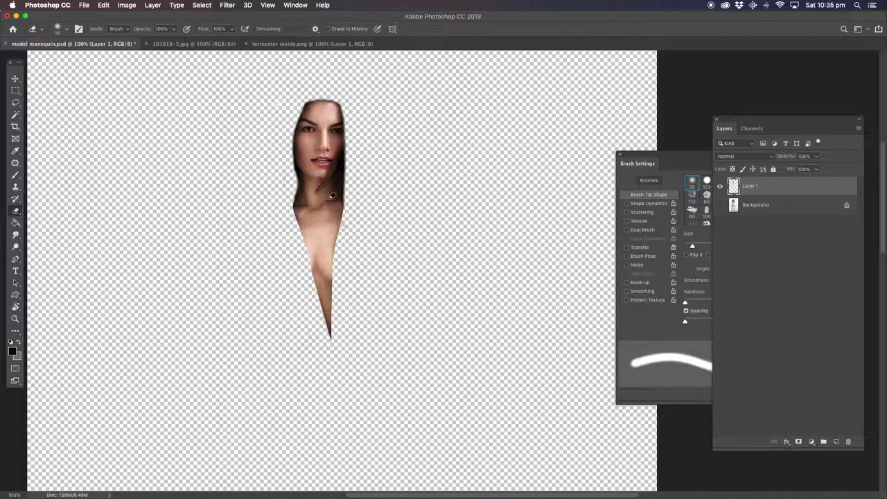
Zoom to 300% on the face and set the eraser to 12 px.
{"action": "key", "text": "z"}
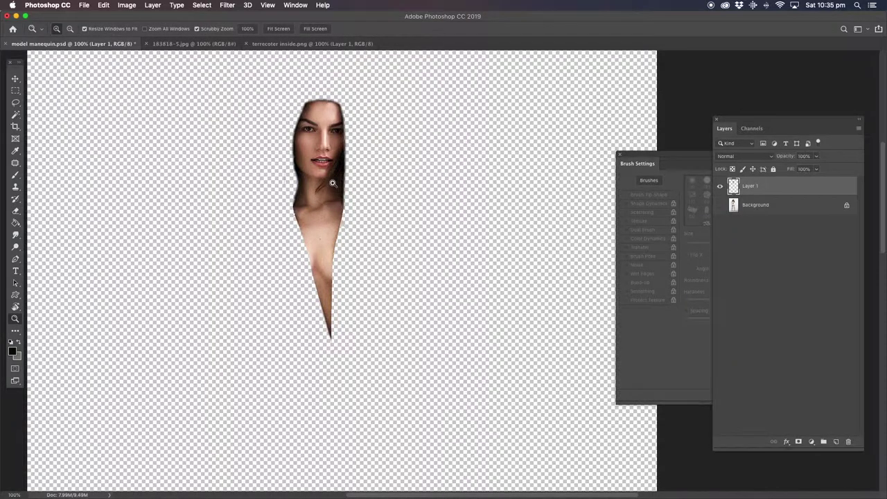
{"action": "left_click", "coordinate": [334, 183]}
{"action": "left_click_drag", "start_coordinate": [342, 154], "coordinate": [277, 272]}
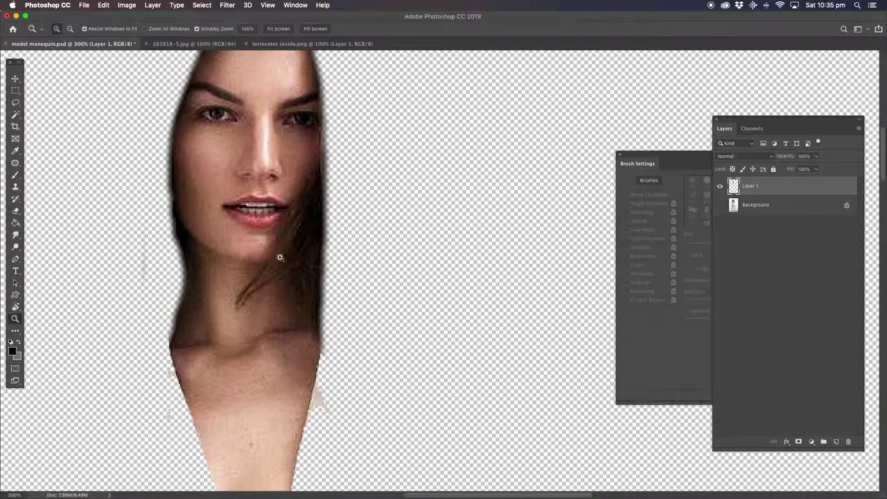
{"action": "left_click", "coordinate": [15, 211]}
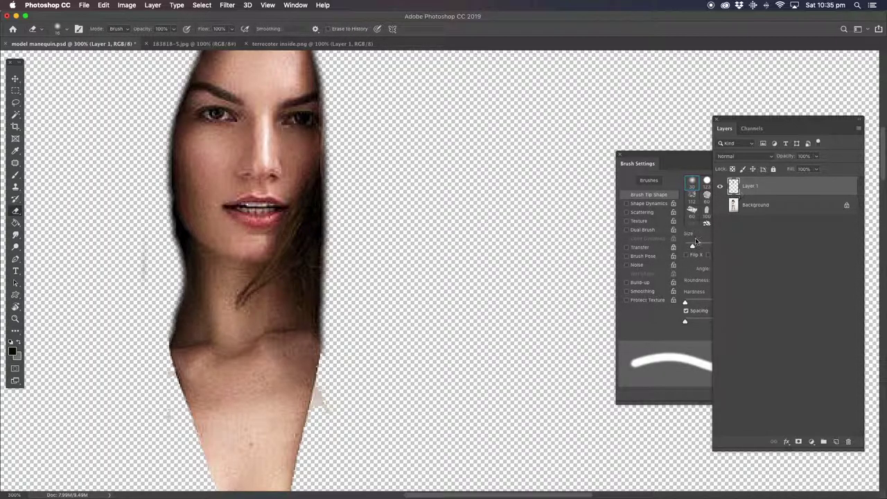
{"action": "left_click", "coordinate": [691, 248]}
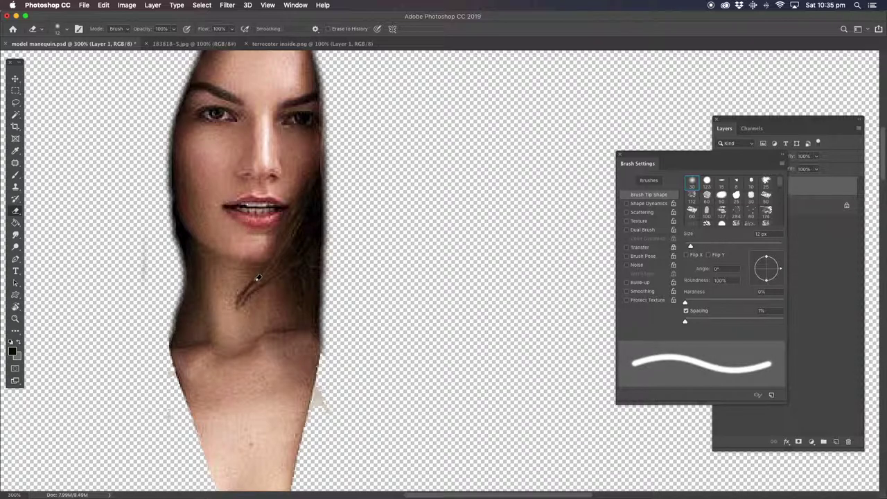
{"action": "left_click_drag", "start_coordinate": [239, 302], "coordinate": [269, 264]}
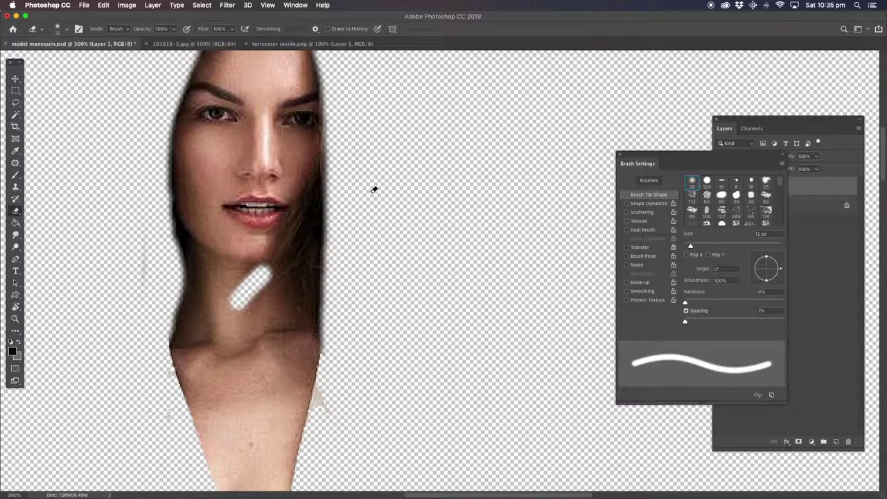
{"action": "key", "text": "super+z"}
Enable Shape Dynamics, rotate the tip to 160°, and erase a strip from neck to cheek.
{"action": "left_click", "coordinate": [627, 204]}
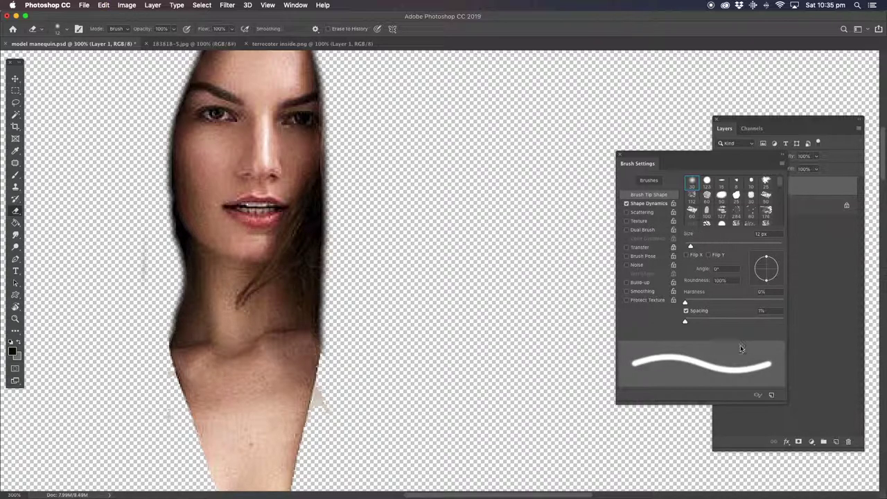
{"action": "mouse_move", "coordinate": [763, 266]}
{"action": "left_mouse_down"}
{"action": "mouse_move", "coordinate": [788, 262]}
{"action": "mouse_move", "coordinate": [766, 268]}
{"action": "left_mouse_up"}
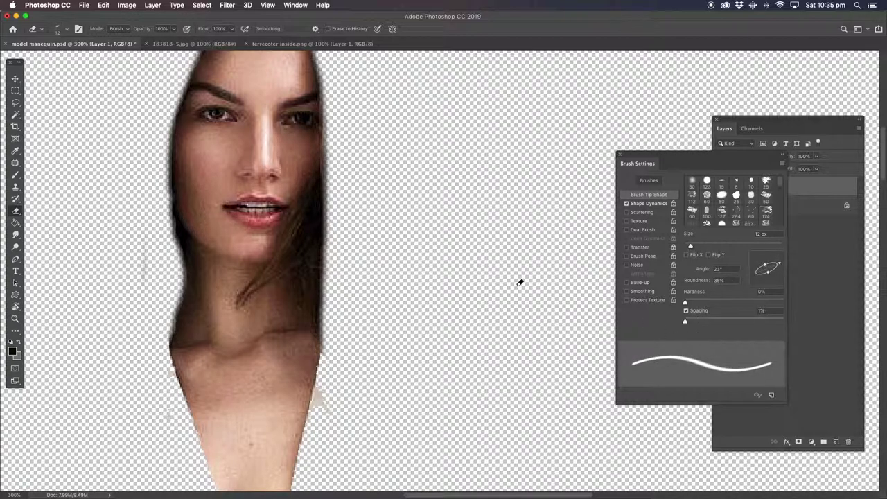
{"action": "mouse_move", "coordinate": [232, 307]}
{"action": "left_mouse_down"}
{"action": "mouse_move", "coordinate": [289, 257]}
{"action": "mouse_move", "coordinate": [327, 192]}
{"action": "left_mouse_up"}
{"action": "mouse_move", "coordinate": [307, 190]}
{"action": "left_mouse_down"}
{"action": "mouse_move", "coordinate": [285, 255]}
{"action": "mouse_move", "coordinate": [333, 174]}
{"action": "mouse_move", "coordinate": [277, 278]}
{"action": "mouse_move", "coordinate": [297, 258]}
{"action": "mouse_move", "coordinate": [325, 250]}
{"action": "mouse_move", "coordinate": [298, 254]}
{"action": "mouse_move", "coordinate": [322, 241]}
{"action": "left_mouse_up"}
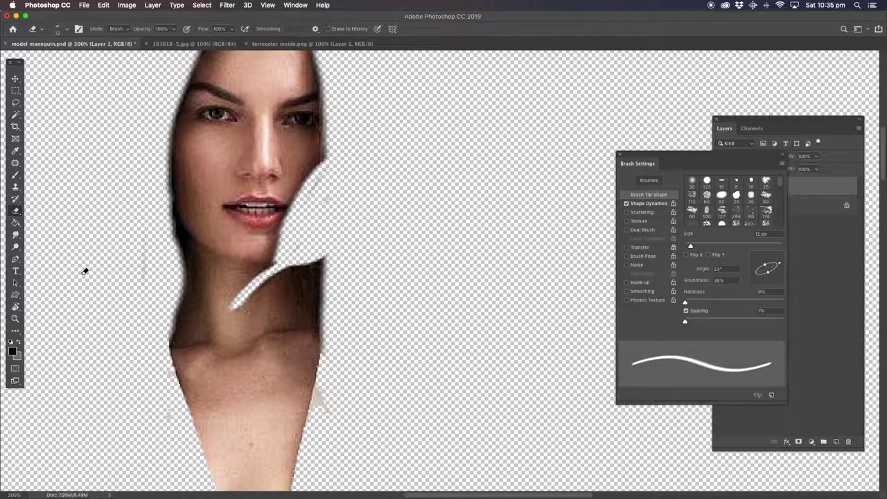
Zoom out to see the whole face cut-out.
{"action": "left_click", "coordinate": [15, 319]}
{"action": "left_click", "coordinate": [326, 263], "text": "alt"}
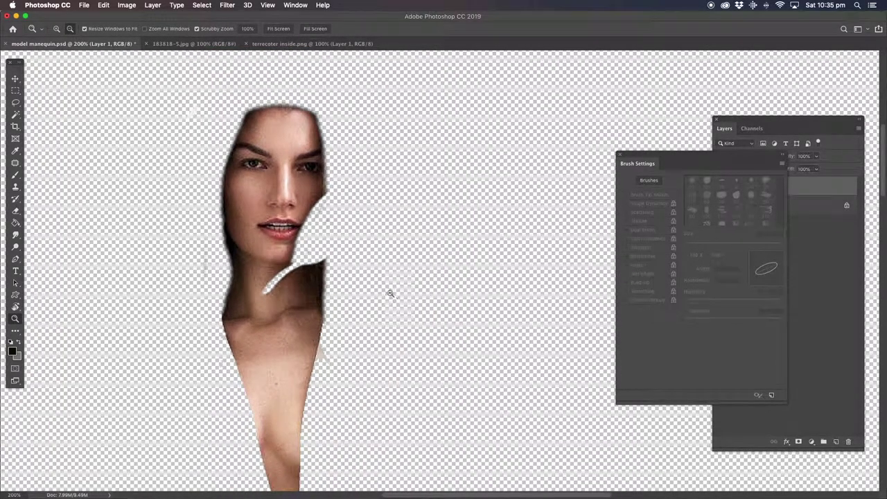
{"action": "left_click", "coordinate": [367, 309], "text": "alt"}
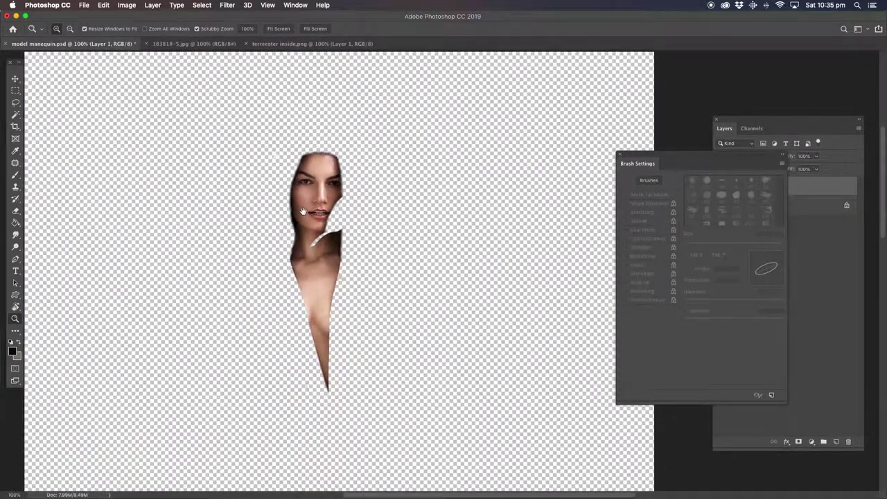
{"action": "left_click", "coordinate": [228, 4]}
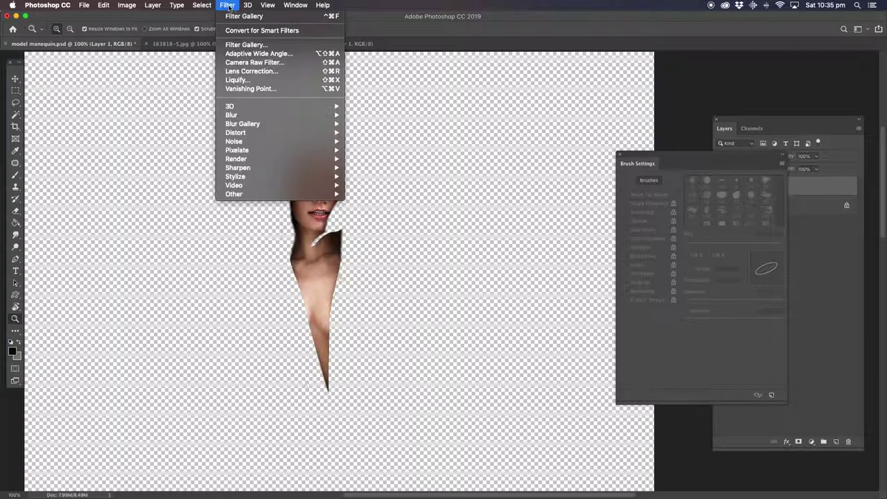
Apply Plastic Wrap to the face layer with Highlight Strength 8, Detail 15, Smoothness 15.
{"action": "left_click", "coordinate": [239, 46]}
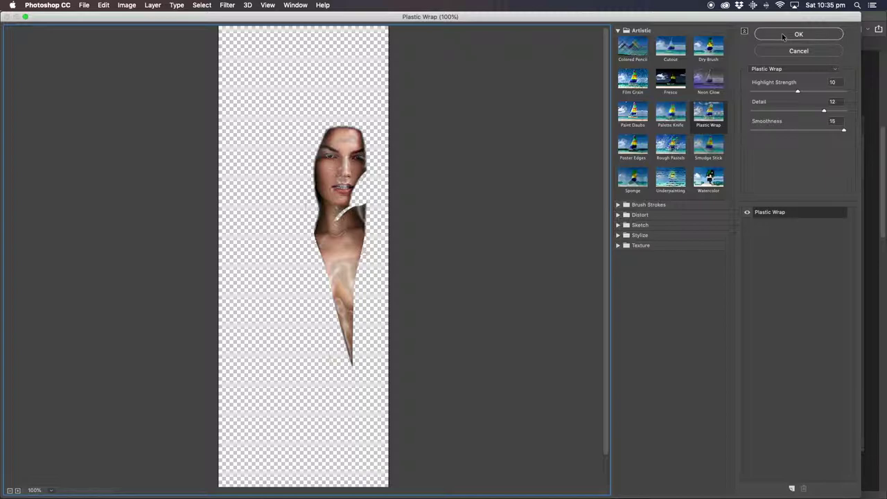
{"action": "mouse_move", "coordinate": [798, 93]}
{"action": "left_mouse_down"}
{"action": "mouse_move", "coordinate": [779, 93]}
{"action": "mouse_move", "coordinate": [789, 93]}
{"action": "left_mouse_up"}
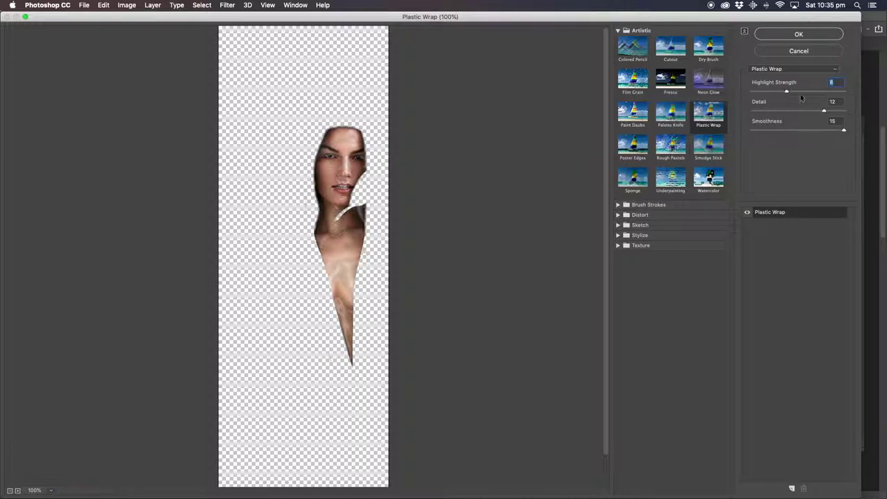
{"action": "left_click_drag", "start_coordinate": [824, 110], "coordinate": [805, 111]}
{"action": "left_click_drag", "start_coordinate": [818, 113], "coordinate": [843, 110]}
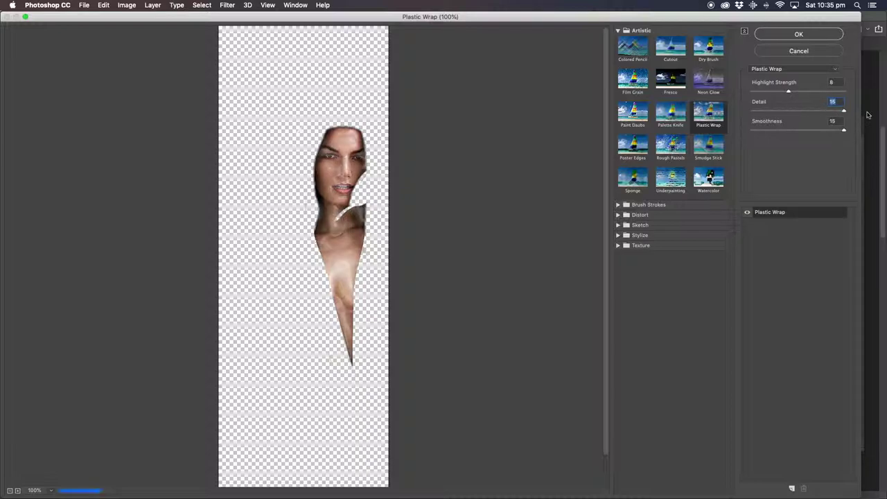
{"action": "left_click", "coordinate": [799, 34]}
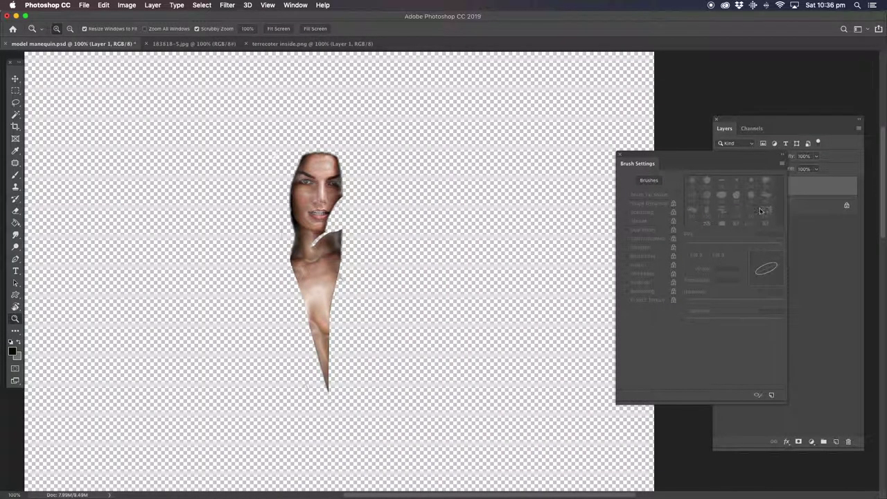
{"action": "left_click", "coordinate": [796, 217]}
Show the Background again, set Layer 1 opacity to 75%, and zoom in on the neck.
{"action": "left_click", "coordinate": [719, 205]}
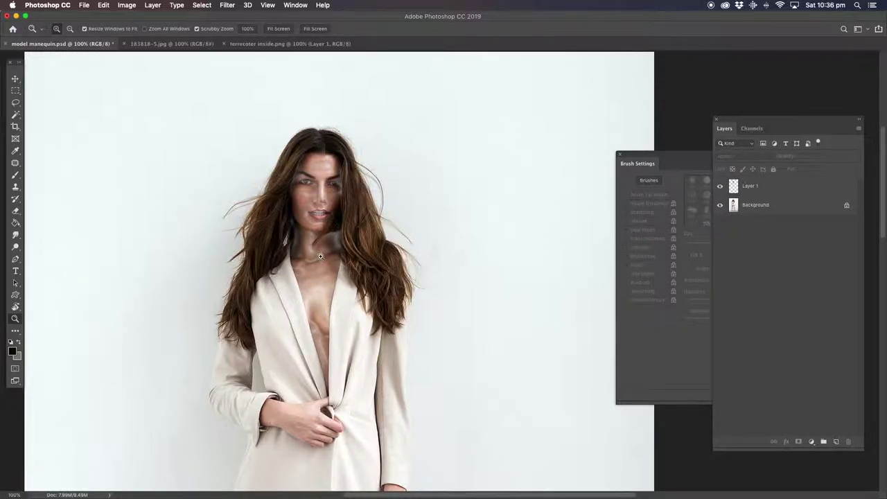
{"action": "left_click", "coordinate": [752, 186]}
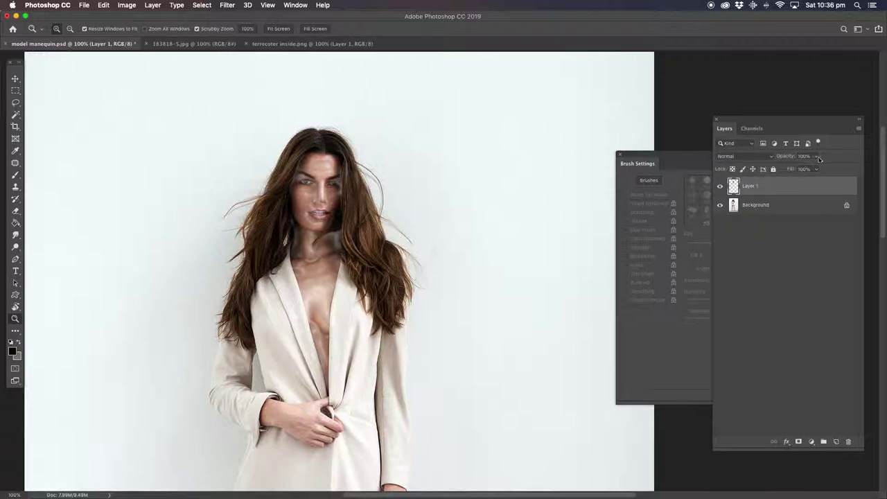
{"action": "left_click_drag", "start_coordinate": [806, 168], "coordinate": [803, 168]}
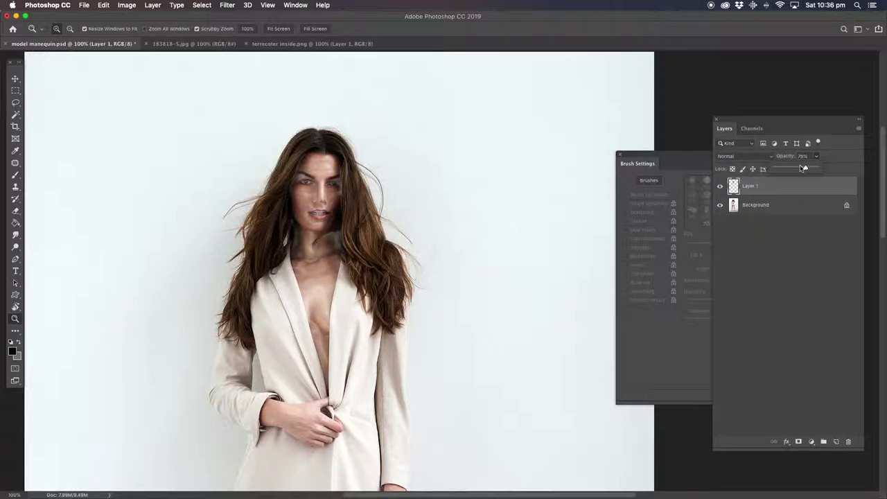
{"action": "left_click", "coordinate": [329, 258]}
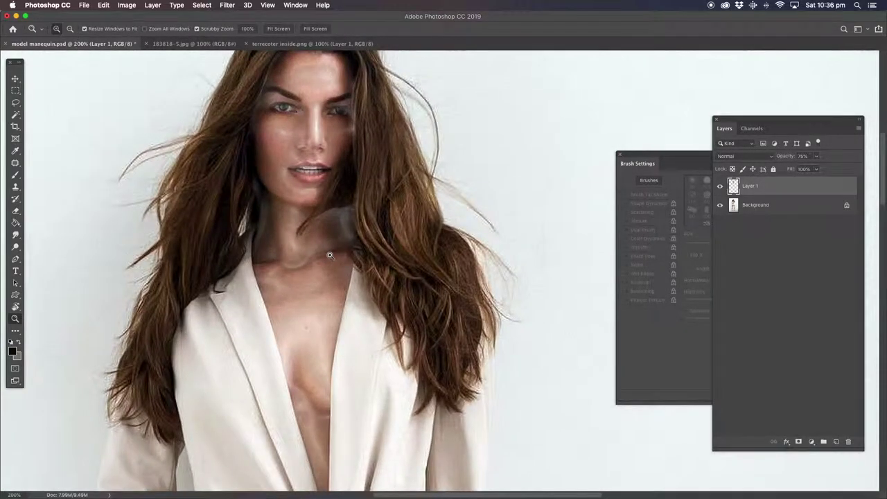
{"action": "left_click", "coordinate": [291, 236]}
{"action": "scroll", "coordinate": [292, 175], "scroll_direction": "right", "scroll_amount": 5}
{"action": "scroll", "coordinate": [292, 175], "scroll_direction": "down", "scroll_amount": 2}
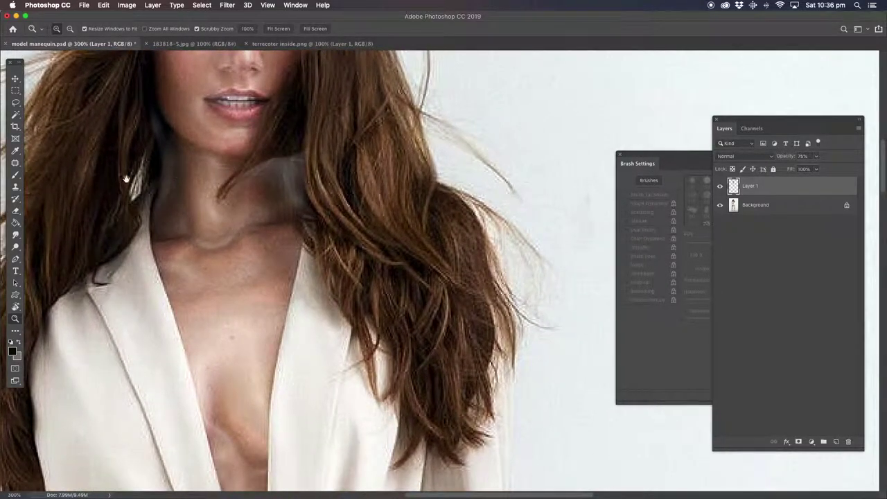
{"action": "left_click", "coordinate": [16, 211]}
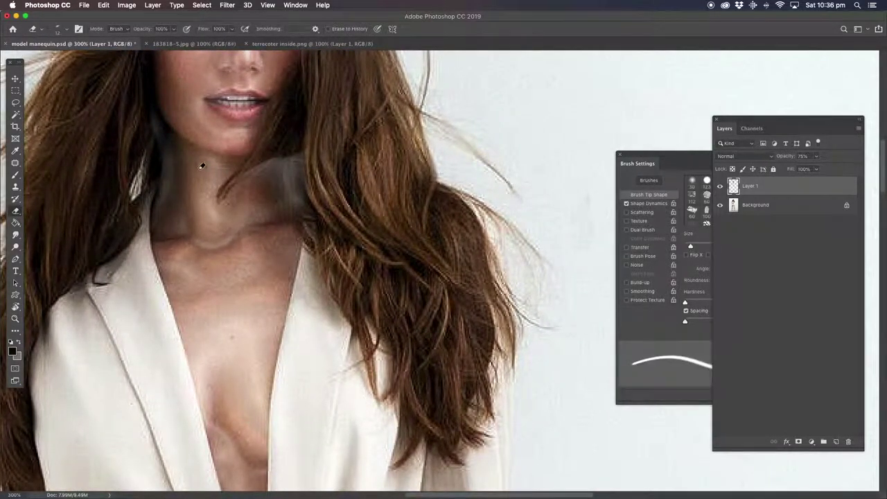
Make the eraser tip rounder without Shape Dynamics and erase grey smears on neck and hair.
{"action": "left_click", "coordinate": [696, 248]}
{"action": "left_click_drag", "start_coordinate": [764, 267], "coordinate": [761, 262]}
{"action": "left_click", "coordinate": [626, 204]}
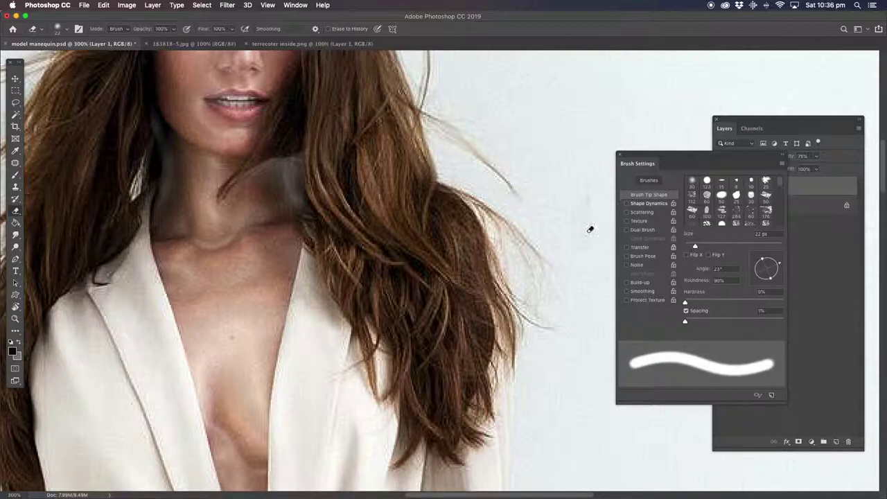
{"action": "mouse_move", "coordinate": [277, 198]}
{"action": "left_mouse_down"}
{"action": "mouse_move", "coordinate": [291, 169]}
{"action": "mouse_move", "coordinate": [267, 170]}
{"action": "mouse_move", "coordinate": [298, 161]}
{"action": "mouse_move", "coordinate": [303, 199]}
{"action": "left_mouse_up"}
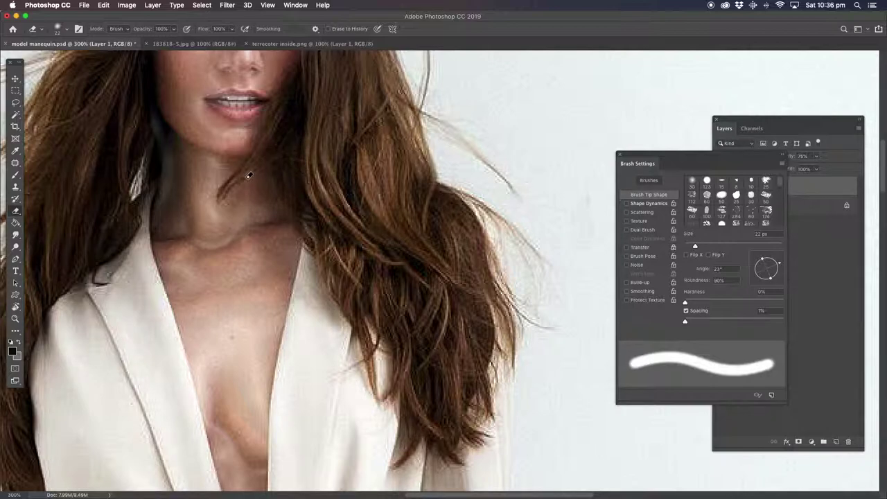
{"action": "left_click_drag", "start_coordinate": [335, 178], "coordinate": [380, 319]}
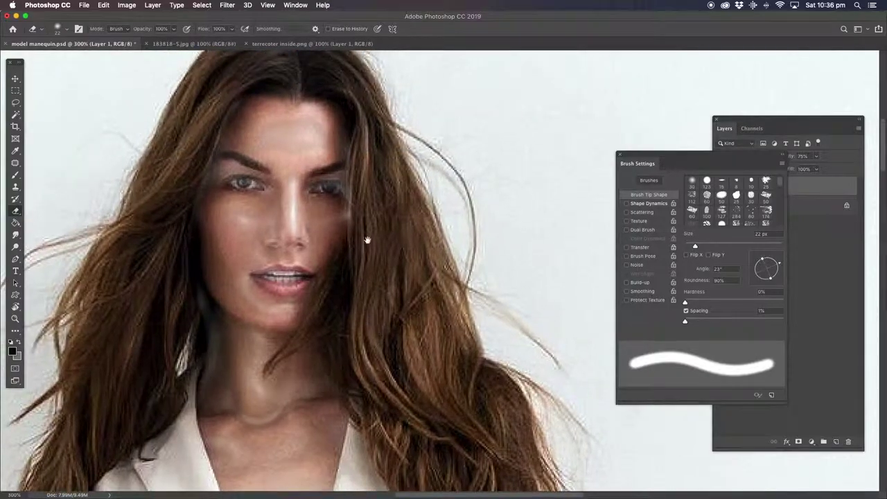
{"action": "left_click_drag", "start_coordinate": [358, 215], "coordinate": [365, 130]}
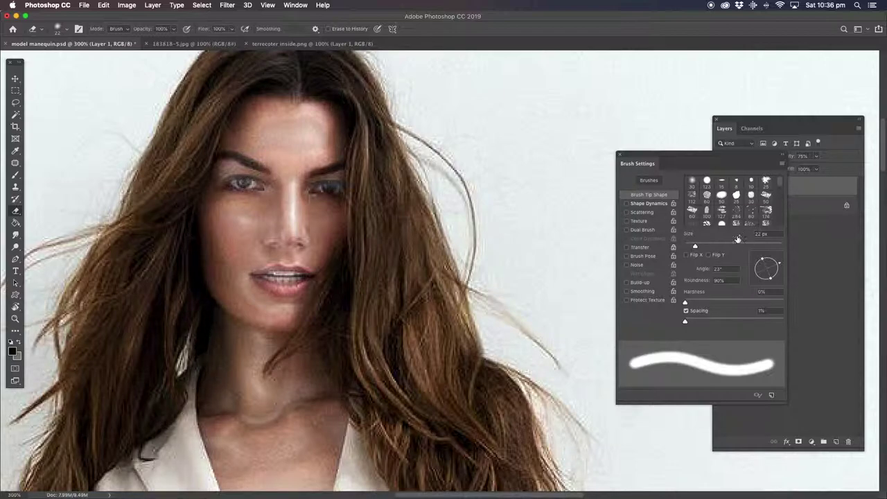
Shrink the eraser to 9 px and erase the grey tint over the eyes.
{"action": "left_click_drag", "start_coordinate": [695, 246], "coordinate": [689, 246]}
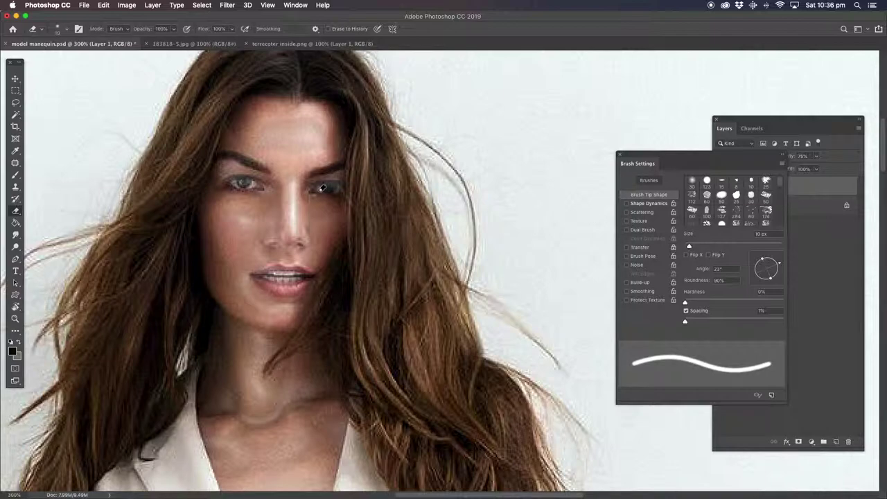
{"action": "mouse_move", "coordinate": [261, 183]}
{"action": "left_mouse_down"}
{"action": "mouse_move", "coordinate": [231, 185]}
{"action": "mouse_move", "coordinate": [254, 182]}
{"action": "left_mouse_up"}
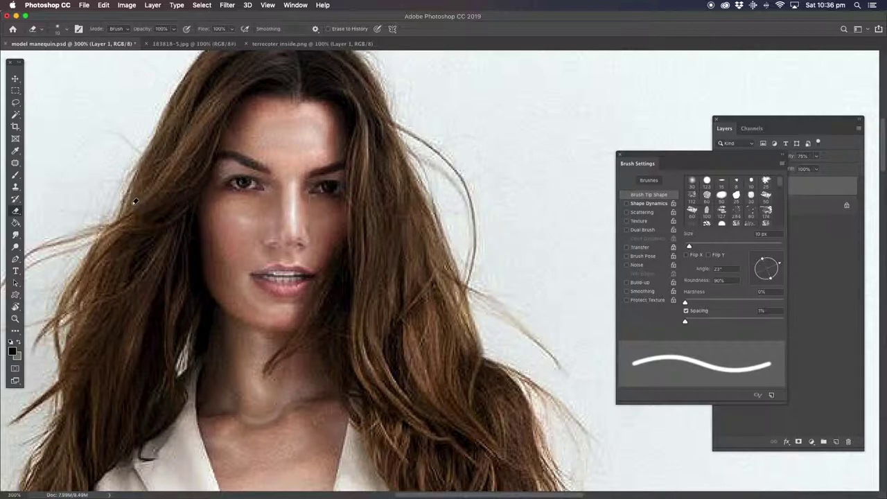
{"action": "left_click", "coordinate": [15, 318]}
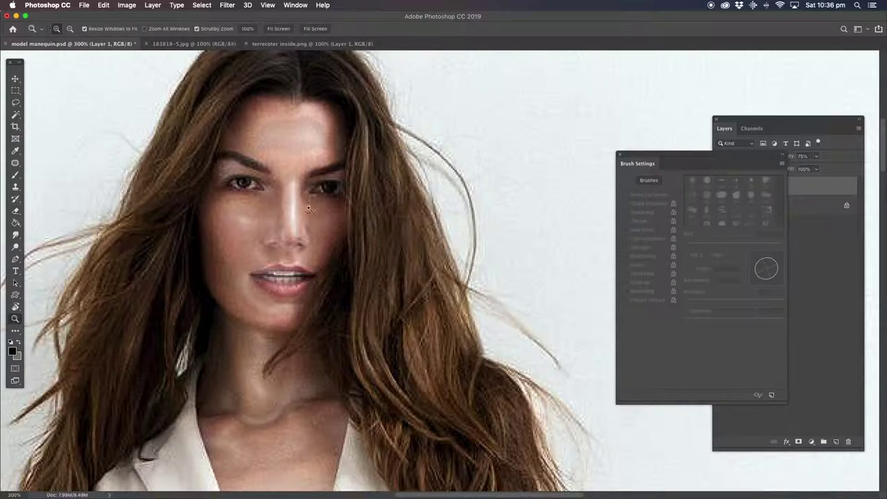
Zoom out to the whole figure and flatten all layers into one Background.
{"action": "left_click", "coordinate": [329, 241], "text": "alt"}
{"action": "left_click", "coordinate": [338, 326], "text": "alt"}
{"action": "left_click", "coordinate": [335, 357], "text": "alt"}
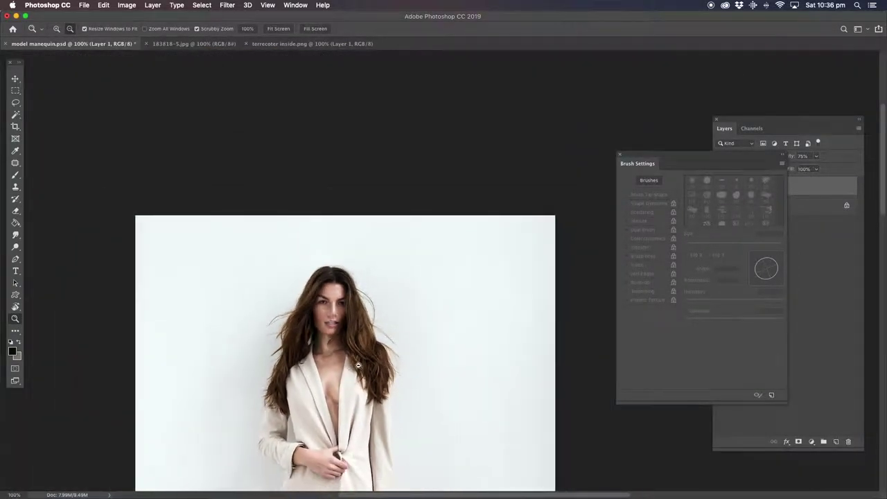
{"action": "scroll", "coordinate": [390, 231], "scroll_direction": "down", "scroll_amount": 6}
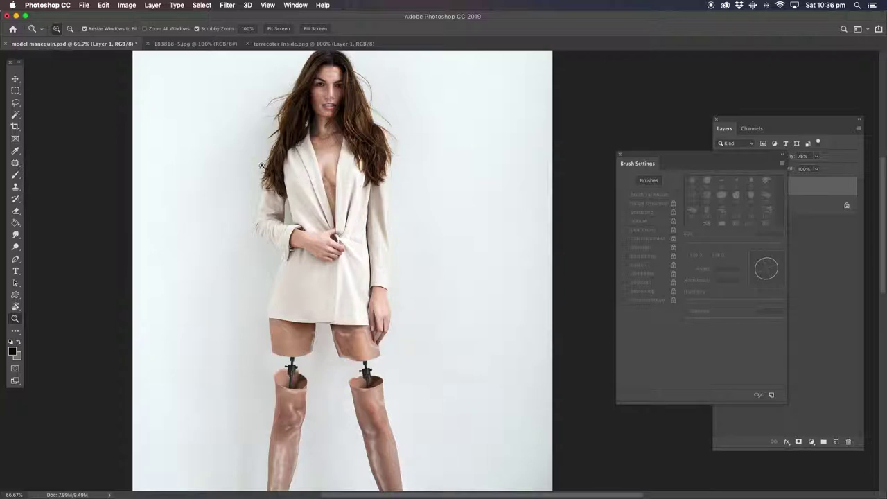
{"action": "left_click", "coordinate": [152, 6]}
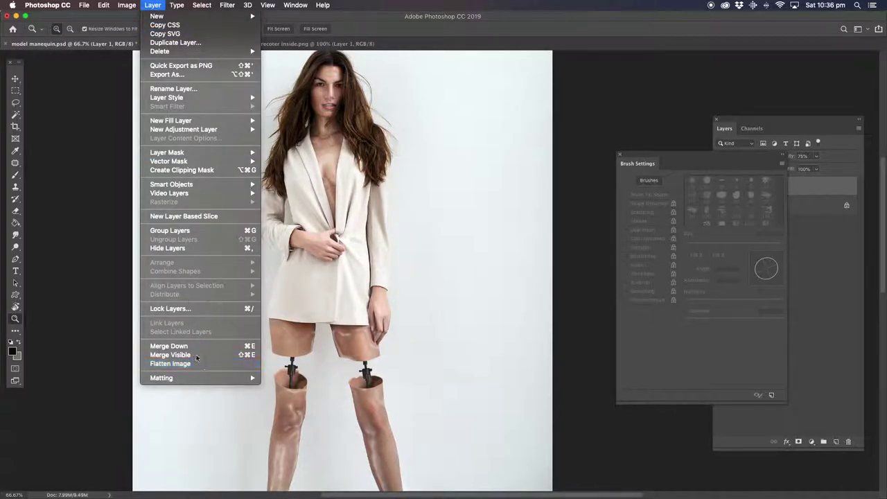
{"action": "left_click", "coordinate": [170, 363]}
{"action": "left_click_drag", "start_coordinate": [319, 248], "coordinate": [317, 231]}
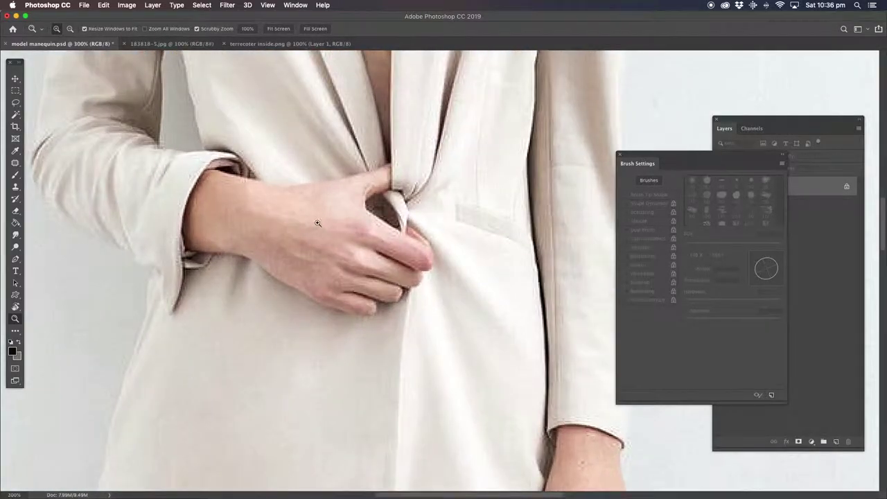
Lasso both hands with the surrounding jacket and copy them onto a new Layer 1.
{"action": "mouse_move", "coordinate": [198, 198]}
{"action": "left_mouse_down"}
{"action": "mouse_move", "coordinate": [168, 177]}
{"action": "mouse_move", "coordinate": [184, 140]}
{"action": "left_mouse_up"}
{"action": "key", "text": "l"}
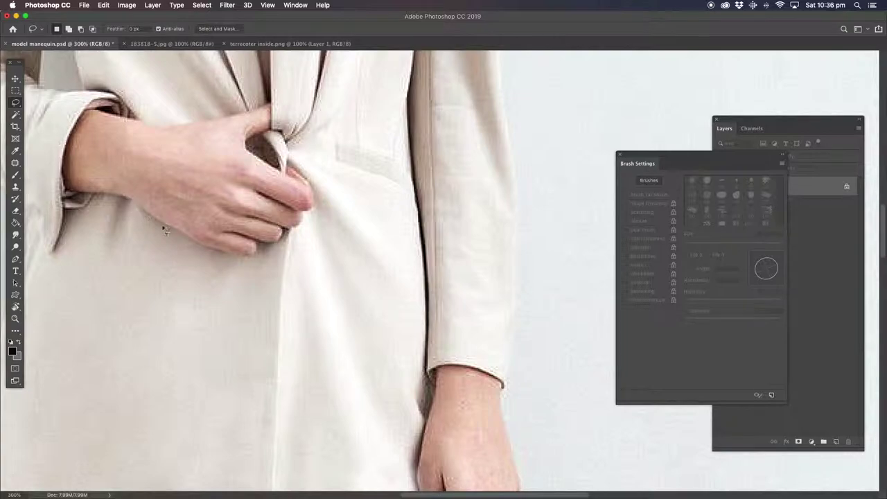
{"action": "left_click", "coordinate": [16, 319]}
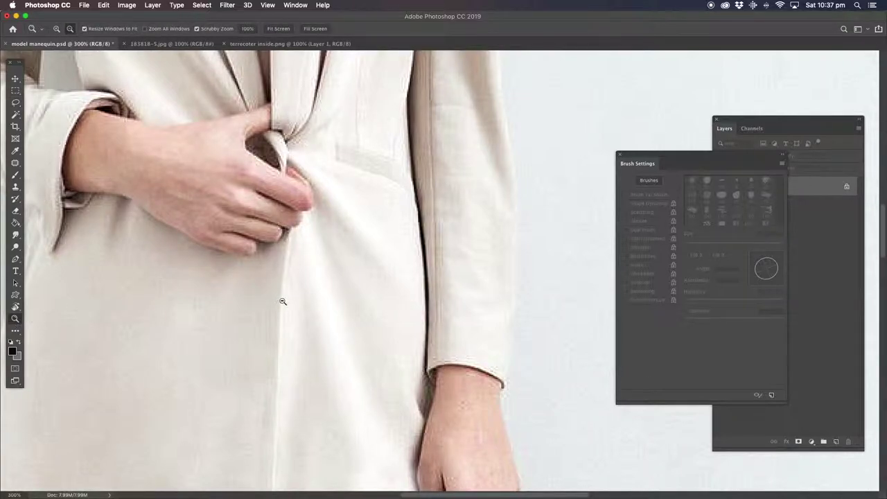
{"action": "left_click", "coordinate": [272, 302], "text": "alt"}
{"action": "left_click", "coordinate": [15, 103]}
{"action": "mouse_move", "coordinate": [180, 136]}
{"action": "left_mouse_down"}
{"action": "mouse_move", "coordinate": [136, 127]}
{"action": "mouse_move", "coordinate": [117, 217]}
{"action": "mouse_move", "coordinate": [217, 238]}
{"action": "mouse_move", "coordinate": [287, 233]}
{"action": "mouse_move", "coordinate": [301, 189]}
{"action": "mouse_move", "coordinate": [275, 156]}
{"action": "left_mouse_up"}
{"action": "left_click", "coordinate": [326, 198]}
{"action": "mouse_move", "coordinate": [283, 221]}
{"action": "left_mouse_down"}
{"action": "mouse_move", "coordinate": [261, 120]}
{"action": "mouse_move", "coordinate": [194, 129]}
{"action": "mouse_move", "coordinate": [136, 121]}
{"action": "mouse_move", "coordinate": [125, 217]}
{"action": "mouse_move", "coordinate": [240, 254]}
{"action": "mouse_move", "coordinate": [275, 230]}
{"action": "mouse_move", "coordinate": [342, 330]}
{"action": "mouse_move", "coordinate": [345, 395]}
{"action": "mouse_move", "coordinate": [361, 454]}
{"action": "mouse_move", "coordinate": [382, 474]}
{"action": "mouse_move", "coordinate": [431, 427]}
{"action": "mouse_move", "coordinate": [428, 326]}
{"action": "mouse_move", "coordinate": [385, 300]}
{"action": "mouse_move", "coordinate": [351, 316]}
{"action": "mouse_move", "coordinate": [284, 220]}
{"action": "left_mouse_up"}
{"action": "key", "text": "ctrl+j"}
{"action": "left_click", "coordinate": [776, 210]}
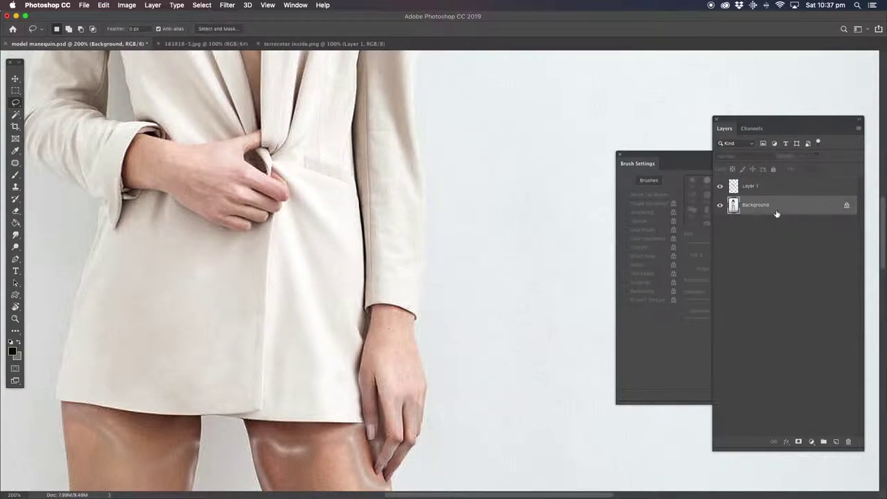
Hide the Background and ready the Magic Eraser on the hands' Layer 1.
{"action": "left_click", "coordinate": [720, 206]}
{"action": "left_click_drag", "start_coordinate": [16, 212], "coordinate": [55, 229]}
{"action": "left_click", "coordinate": [181, 228]}
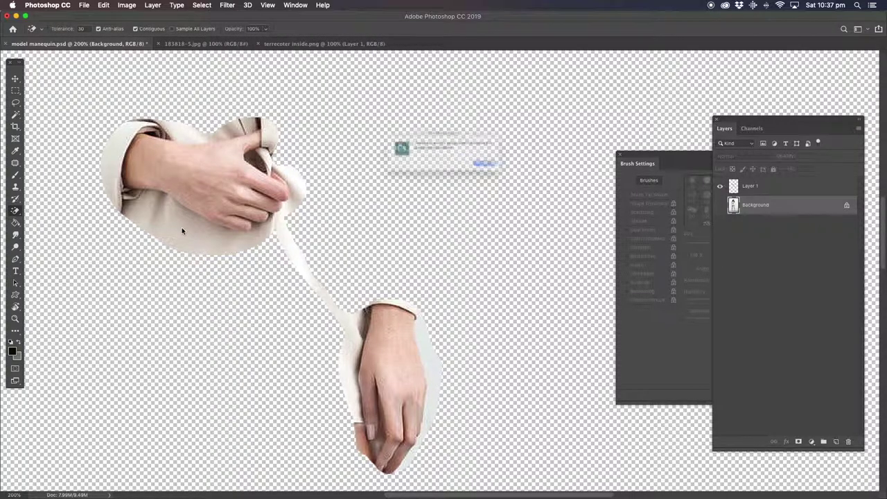
{"action": "left_click", "coordinate": [504, 173]}
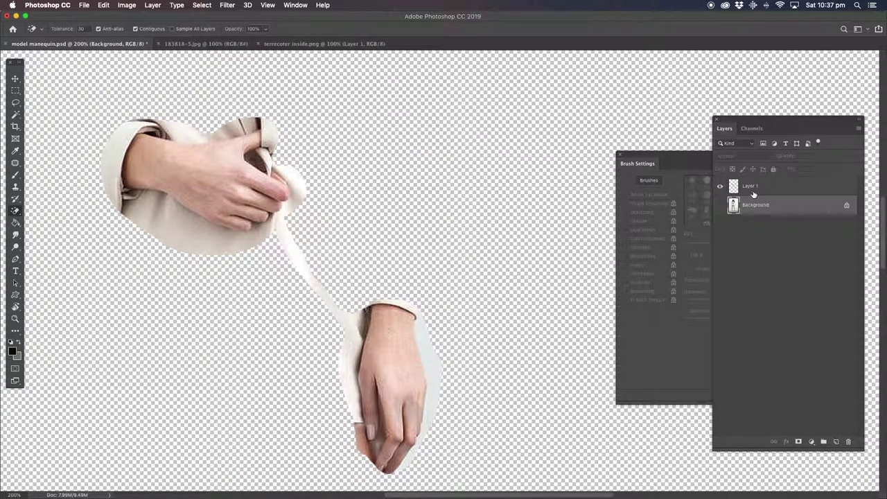
{"action": "left_click", "coordinate": [753, 190]}
Magic-erase the white strap, jacket, sleeve and cuffs around the hands, undoing one over-erase.
{"action": "left_click", "coordinate": [303, 263]}
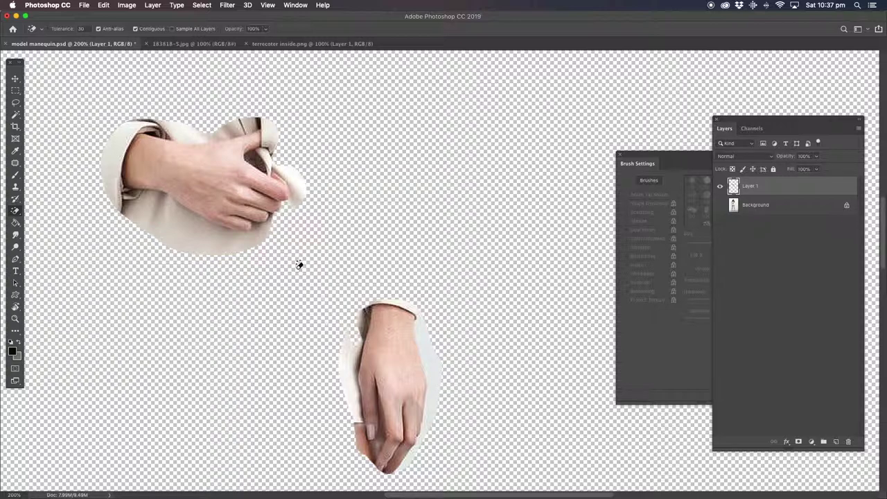
{"action": "left_click", "coordinate": [212, 244]}
{"action": "left_click", "coordinate": [426, 356]}
{"action": "left_click", "coordinate": [350, 362]}
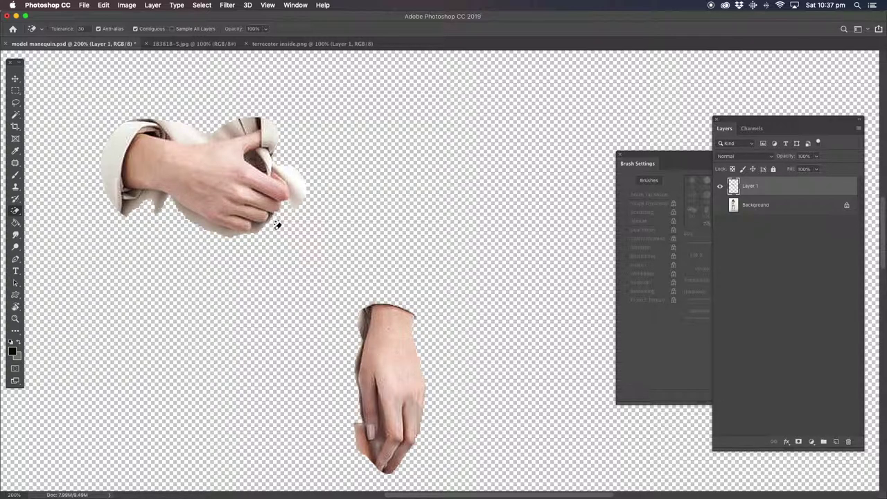
{"action": "left_click", "coordinate": [239, 129]}
{"action": "left_click", "coordinate": [129, 133]}
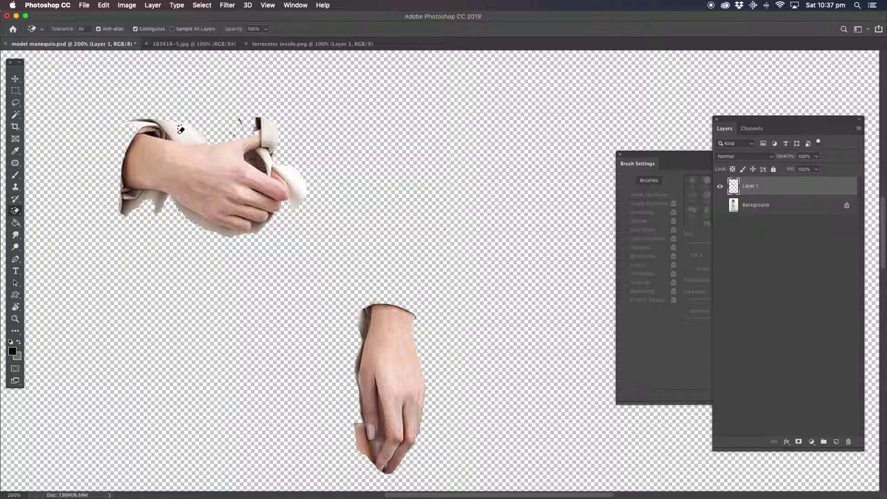
{"action": "left_click", "coordinate": [300, 174]}
{"action": "left_click", "coordinate": [270, 137]}
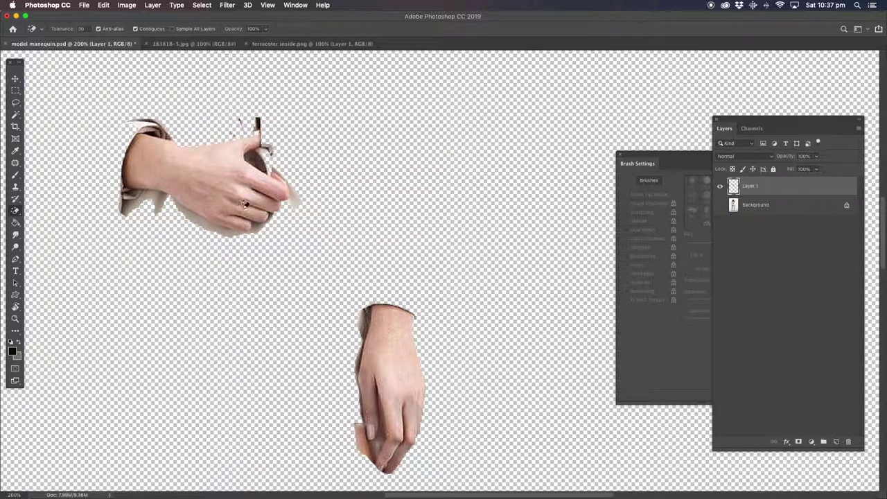
{"action": "left_click", "coordinate": [147, 197]}
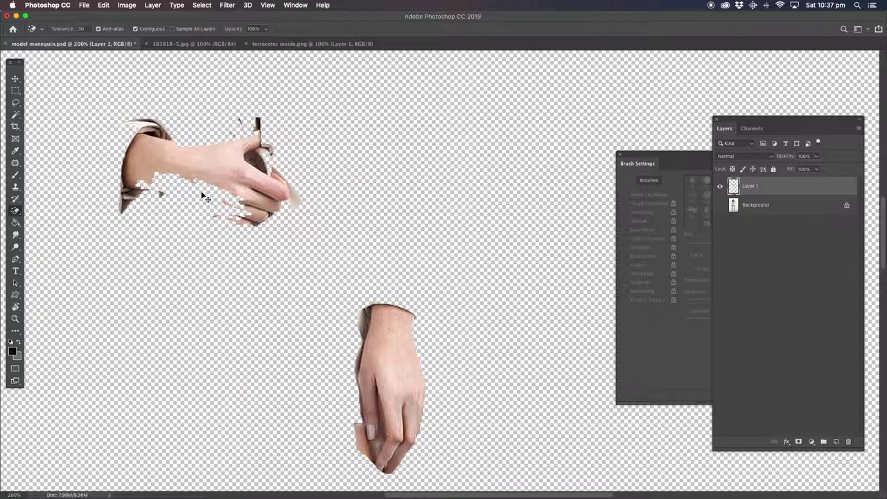
{"action": "key", "text": "super+z"}
Lasso and delete the stray fringes around the upper hand.
{"action": "left_click", "coordinate": [16, 102]}
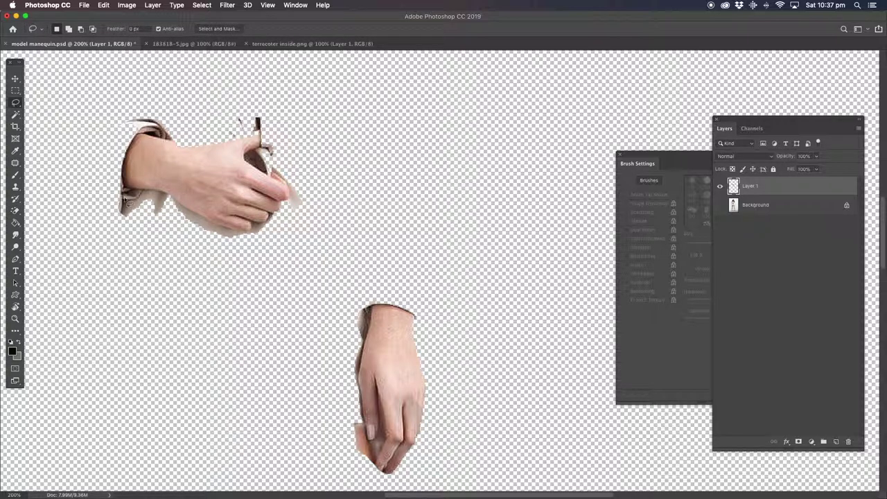
{"action": "mouse_move", "coordinate": [123, 186]}
{"action": "left_mouse_down"}
{"action": "mouse_move", "coordinate": [182, 262]}
{"action": "mouse_move", "coordinate": [184, 208]}
{"action": "mouse_move", "coordinate": [123, 188]}
{"action": "left_mouse_up"}
{"action": "key", "text": "Delete"}
{"action": "mouse_move", "coordinate": [203, 216]}
{"action": "left_mouse_down"}
{"action": "mouse_move", "coordinate": [268, 229]}
{"action": "mouse_move", "coordinate": [168, 215]}
{"action": "left_mouse_up"}
{"action": "key", "text": "Delete"}
{"action": "mouse_move", "coordinate": [140, 139]}
{"action": "left_mouse_down"}
{"action": "mouse_move", "coordinate": [176, 143]}
{"action": "mouse_move", "coordinate": [157, 113]}
{"action": "mouse_move", "coordinate": [80, 139]}
{"action": "left_mouse_up"}
{"action": "key", "text": "Delete"}
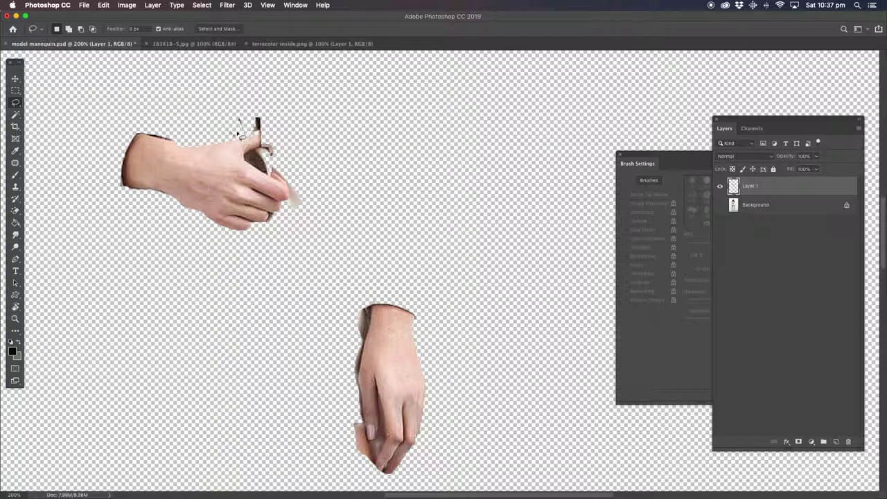
{"action": "mouse_move", "coordinate": [253, 139]}
{"action": "left_mouse_down"}
{"action": "mouse_move", "coordinate": [275, 132]}
{"action": "mouse_move", "coordinate": [197, 125]}
{"action": "mouse_move", "coordinate": [261, 149]}
{"action": "mouse_move", "coordinate": [252, 168]}
{"action": "mouse_move", "coordinate": [291, 189]}
{"action": "mouse_move", "coordinate": [286, 205]}
{"action": "mouse_move", "coordinate": [343, 173]}
{"action": "mouse_move", "coordinate": [263, 146]}
{"action": "left_mouse_up"}
{"action": "key", "text": "Delete"}
Lasso and delete the fringes along the lower hand's wrist and edges.
{"action": "key", "text": "Delete"}
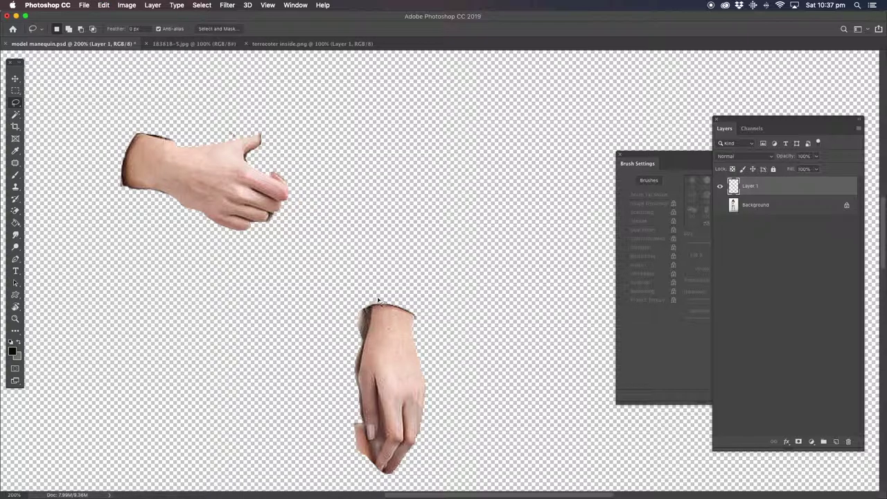
{"action": "mouse_move", "coordinate": [372, 329]}
{"action": "left_mouse_down"}
{"action": "mouse_move", "coordinate": [362, 364]}
{"action": "mouse_move", "coordinate": [346, 368]}
{"action": "mouse_move", "coordinate": [406, 263]}
{"action": "left_mouse_up"}
{"action": "key", "text": "Delete"}
{"action": "left_click_drag", "start_coordinate": [397, 315], "coordinate": [411, 301]}
{"action": "key", "text": "Delete"}
{"action": "mouse_move", "coordinate": [363, 350]}
{"action": "left_mouse_down"}
{"action": "mouse_move", "coordinate": [359, 375]}
{"action": "mouse_move", "coordinate": [374, 445]}
{"action": "mouse_move", "coordinate": [388, 436]}
{"action": "mouse_move", "coordinate": [382, 465]}
{"action": "mouse_move", "coordinate": [346, 380]}
{"action": "mouse_move", "coordinate": [362, 352]}
{"action": "left_mouse_up"}
{"action": "key", "text": "Delete"}
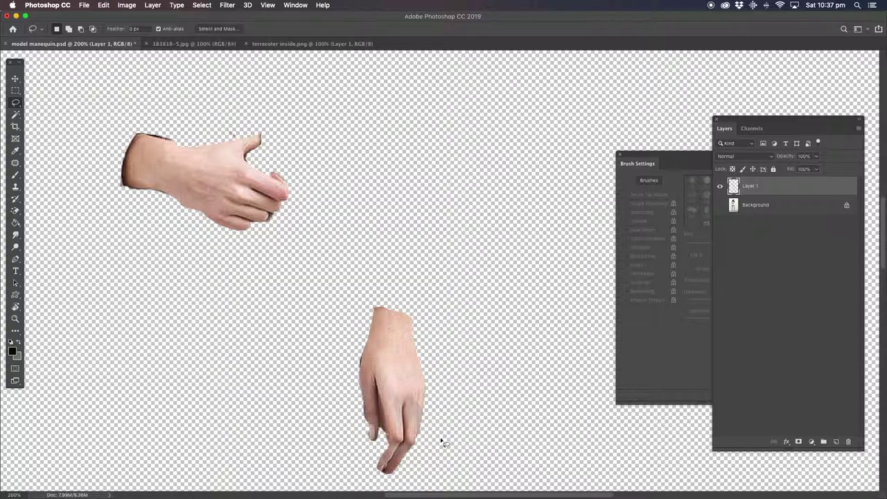
Reapply the last filter to the hands and show the original photo again.
{"action": "left_click", "coordinate": [229, 6]}
{"action": "left_click", "coordinate": [243, 16]}
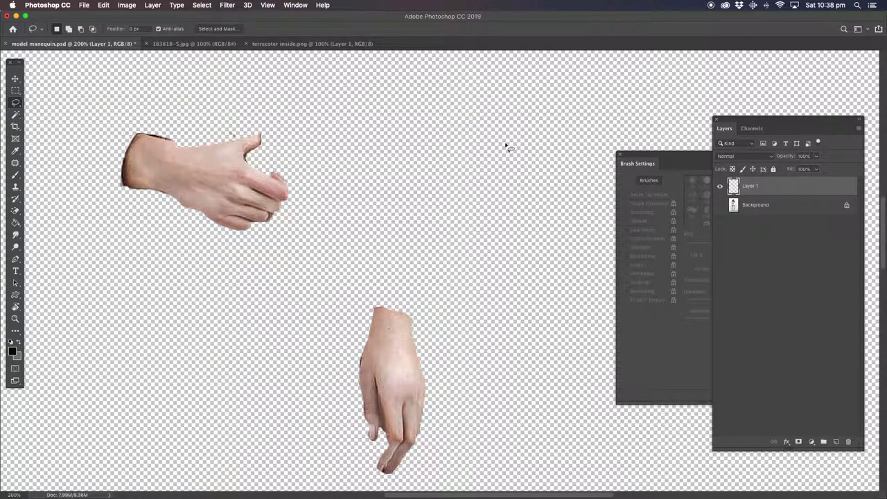
{"action": "left_click", "coordinate": [720, 206]}
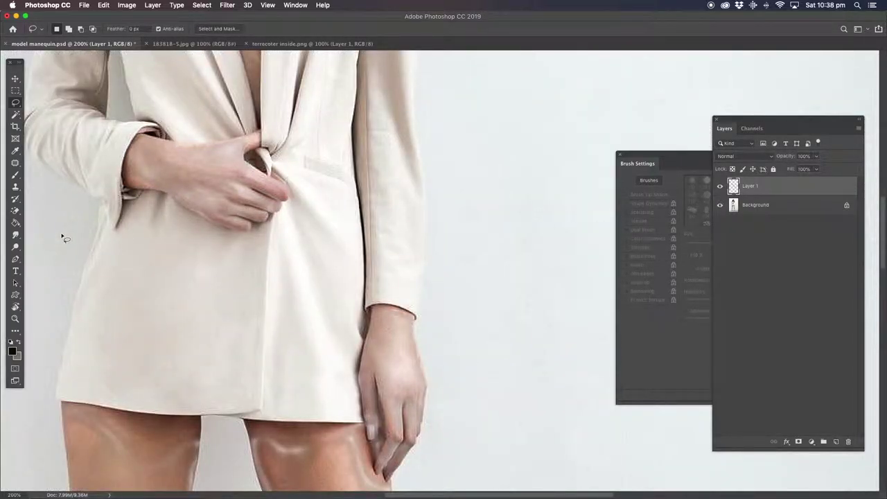
Warm the hands with Color Balance +17, −18, −11, then flatten the image.
{"action": "left_click", "coordinate": [16, 319]}
{"action": "left_click", "coordinate": [244, 222], "text": "alt"}
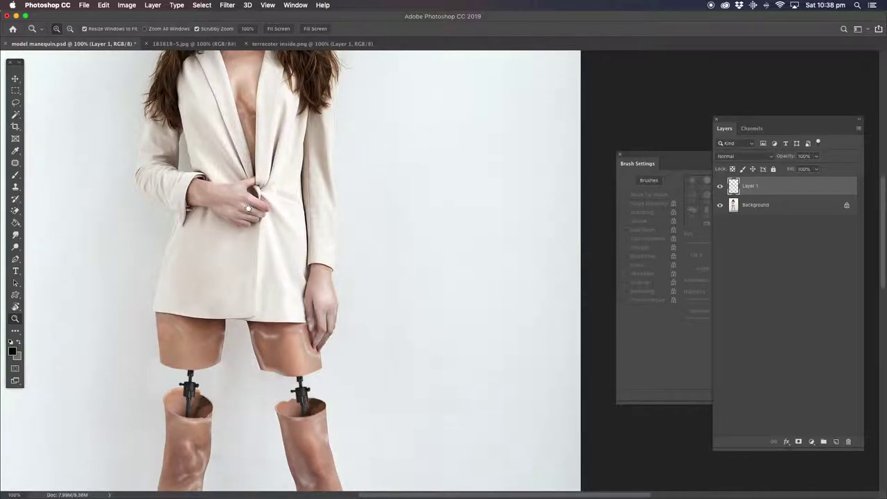
{"action": "scroll", "coordinate": [248, 209], "scroll_direction": "up", "scroll_amount": 3}
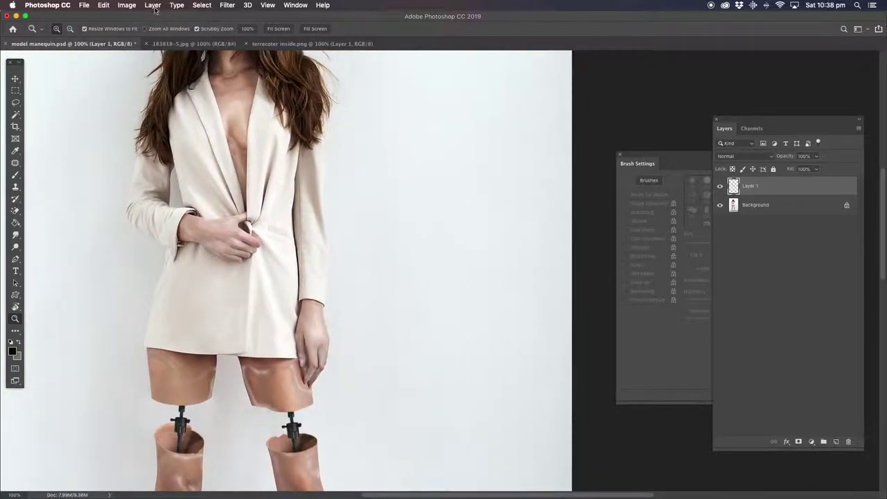
{"action": "left_click", "coordinate": [125, 5]}
{"action": "mouse_move", "coordinate": [135, 30]}
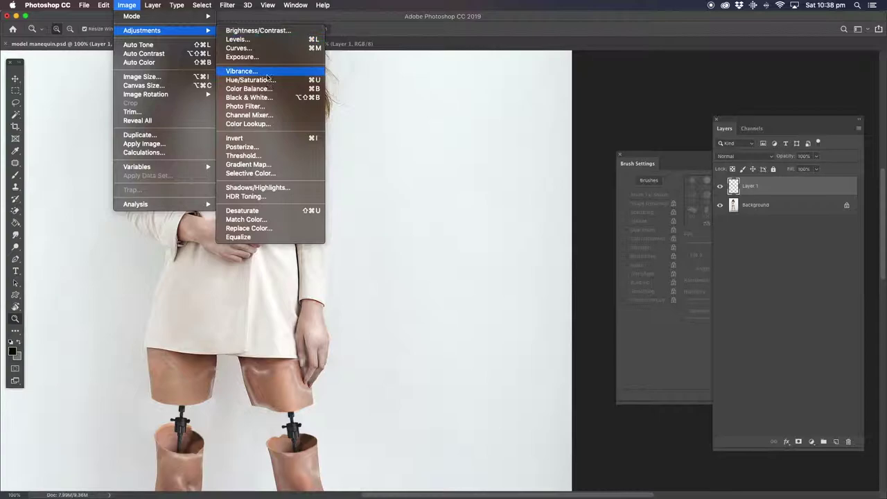
{"action": "left_click", "coordinate": [261, 89]}
{"action": "left_click_drag", "start_coordinate": [719, 145], "coordinate": [705, 164]}
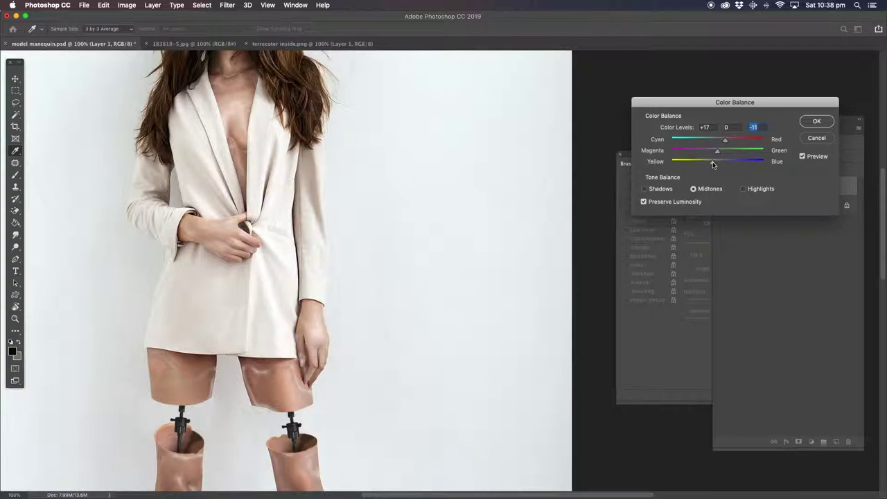
{"action": "left_click_drag", "start_coordinate": [722, 152], "coordinate": [698, 167]}
{"action": "left_click", "coordinate": [815, 137]}
{"action": "key", "text": "z"}
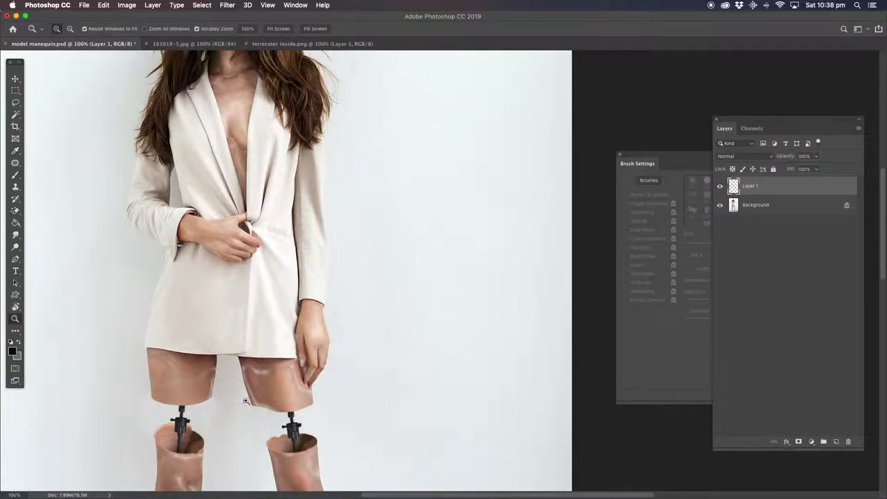
{"action": "left_click", "coordinate": [153, 5]}
{"action": "left_click", "coordinate": [177, 363]}
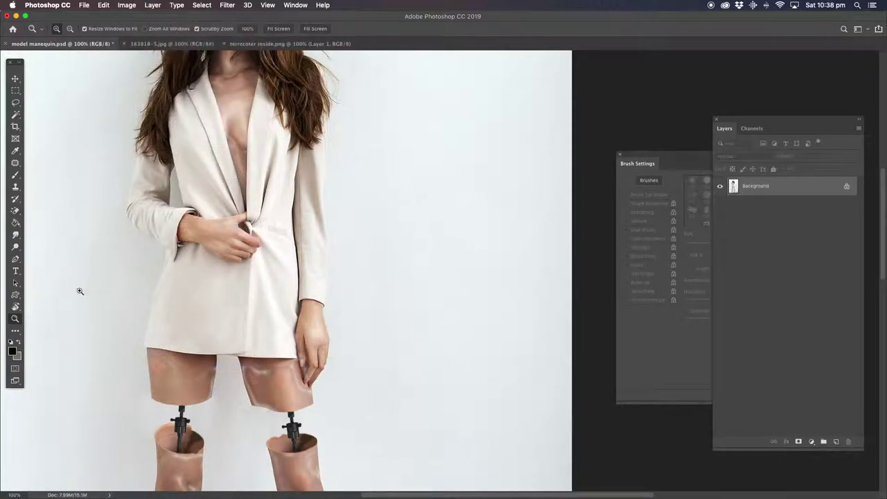
Zoom out to 50% to view the whole flattened figure, then zoom into the left knee.
{"action": "left_click", "coordinate": [308, 215], "text": "alt"}
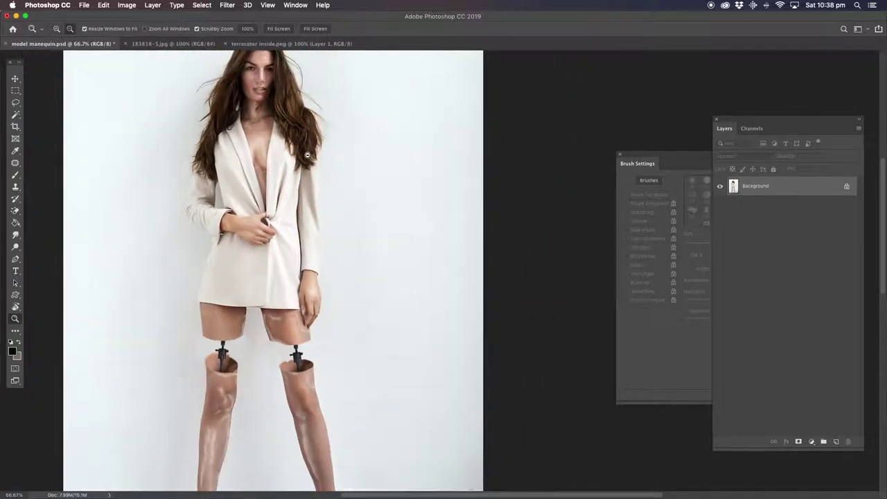
{"action": "left_click", "coordinate": [290, 187], "text": "alt"}
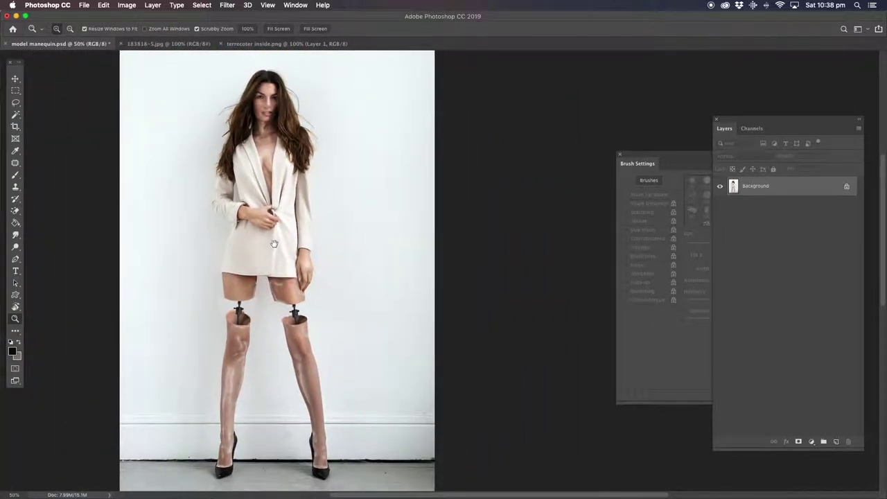
{"action": "left_click_drag", "start_coordinate": [272, 246], "coordinate": [277, 239]}
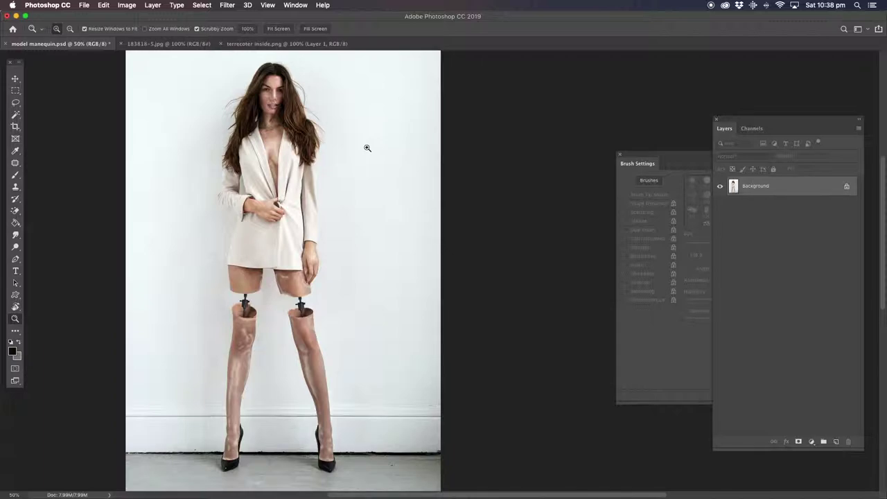
{"action": "left_click_drag", "start_coordinate": [233, 328], "coordinate": [239, 292]}
{"action": "left_click", "coordinate": [244, 284]}
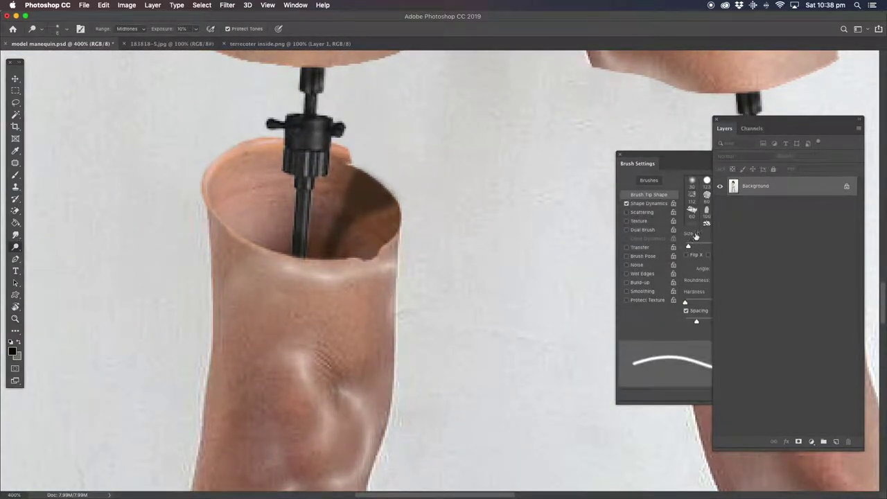
{"action": "right_click", "coordinate": [16, 246]}
{"action": "left_click", "coordinate": [57, 247]}
{"action": "left_click", "coordinate": [685, 260]}
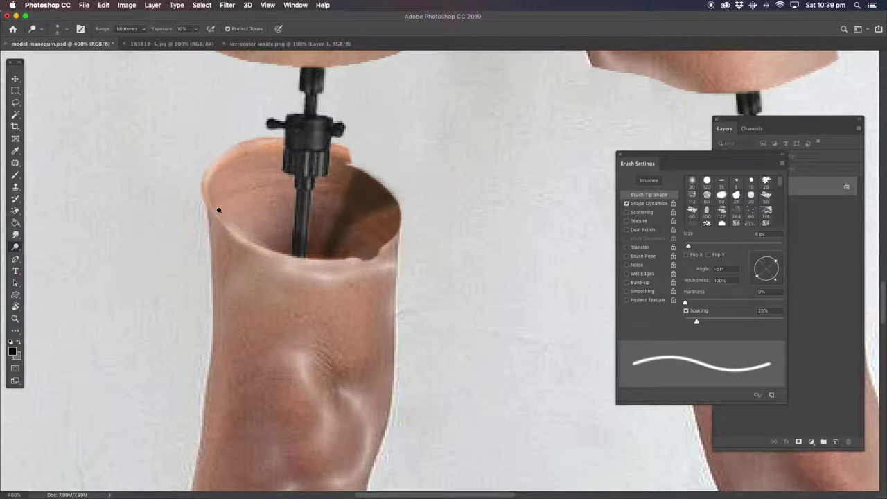
{"action": "mouse_move", "coordinate": [439, 261]}
{"action": "left_mouse_down"}
{"action": "mouse_move", "coordinate": [220, 252]}
{"action": "mouse_move", "coordinate": [362, 244]}
{"action": "mouse_move", "coordinate": [354, 243]}
{"action": "left_mouse_up"}
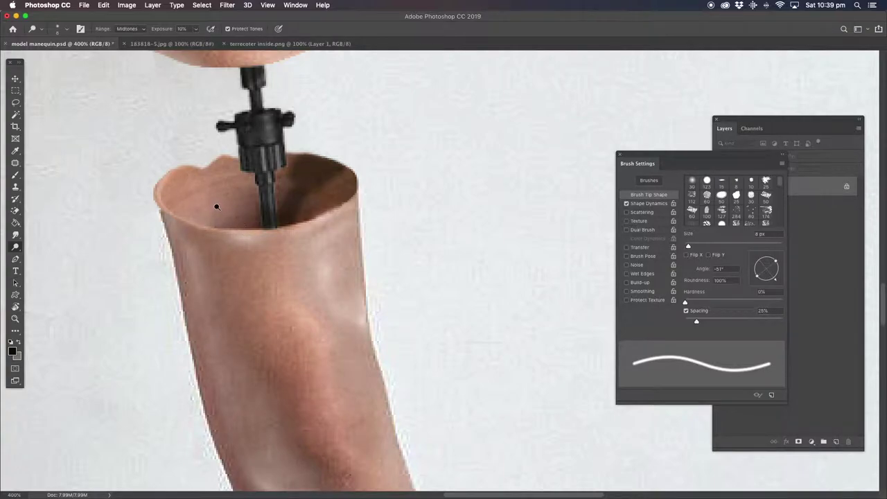
{"action": "left_click", "coordinate": [15, 320]}
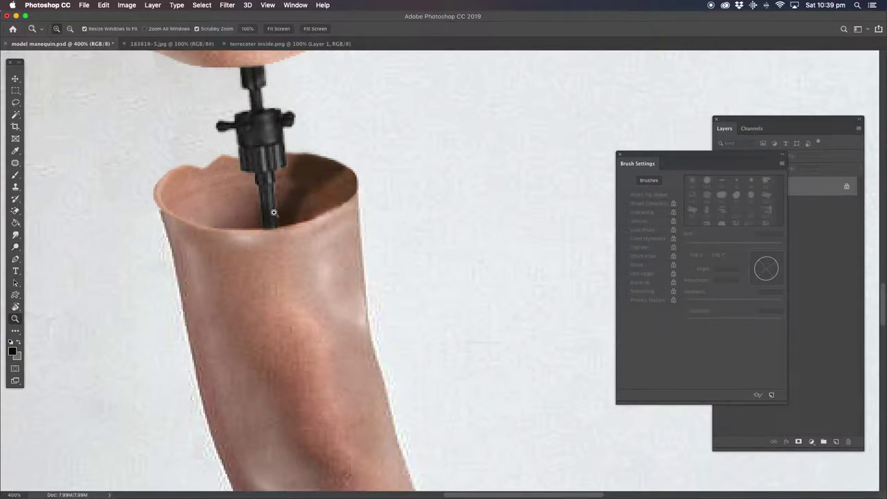
{"action": "left_click", "coordinate": [15, 247]}
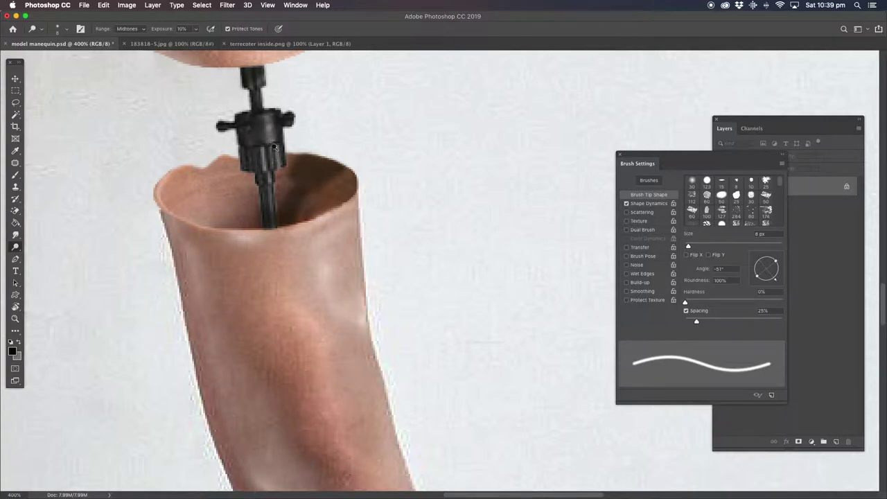
{"action": "scroll", "coordinate": [260, 136], "scroll_direction": "up", "scroll_amount": 5}
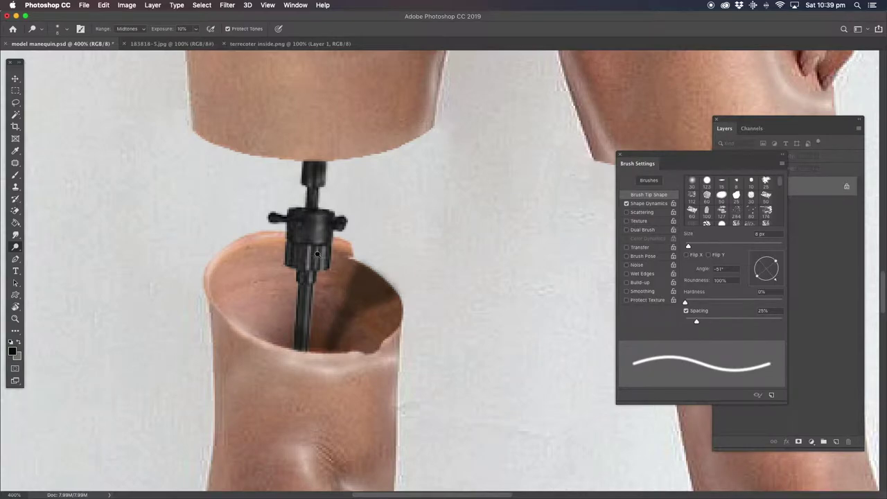
{"action": "left_click", "coordinate": [15, 318]}
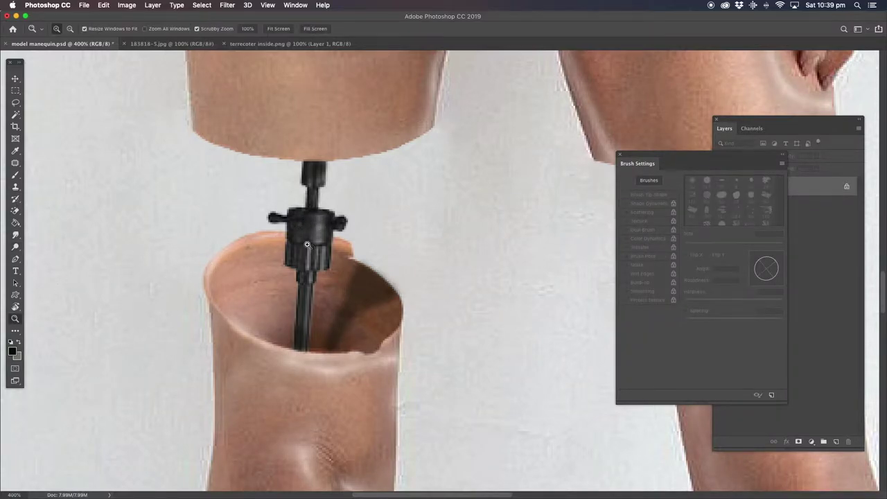
{"action": "left_click", "coordinate": [315, 246], "text": "alt"}
{"action": "left_click", "coordinate": [422, 254], "text": "alt"}
{"action": "left_click", "coordinate": [444, 322], "text": "alt"}
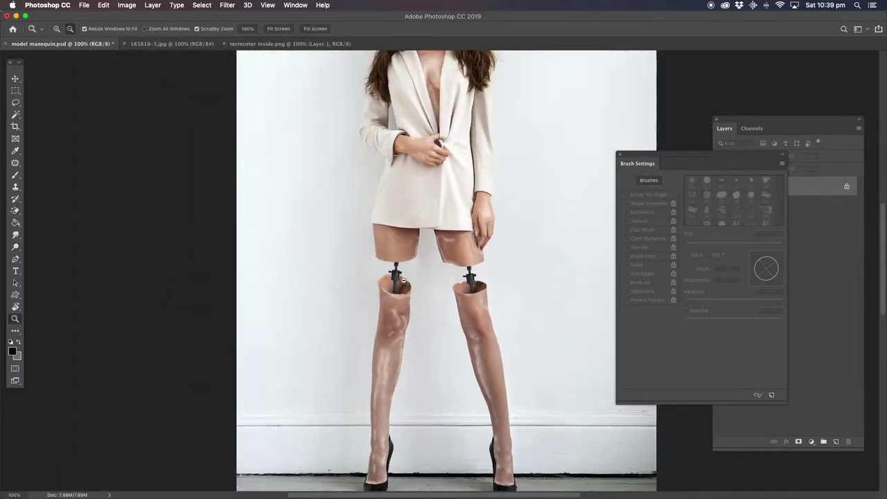
{"action": "left_click", "coordinate": [448, 248], "text": "alt"}
{"action": "left_click_drag", "start_coordinate": [471, 203], "coordinate": [376, 228]}
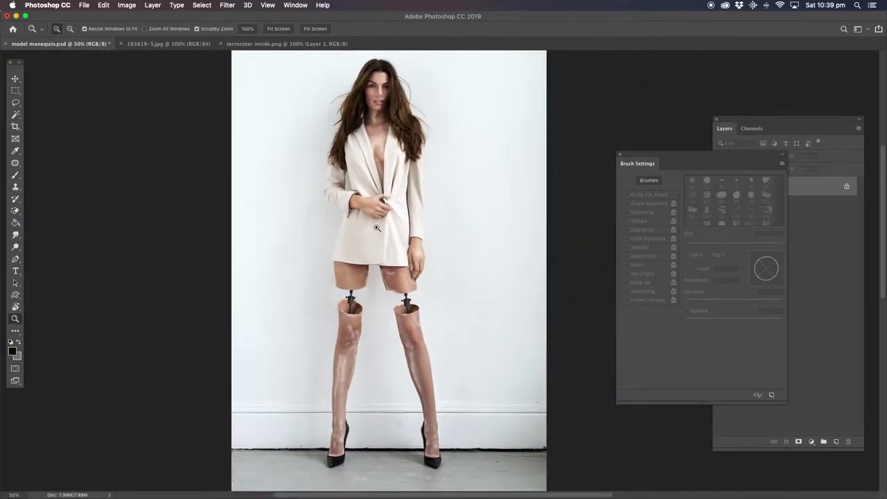